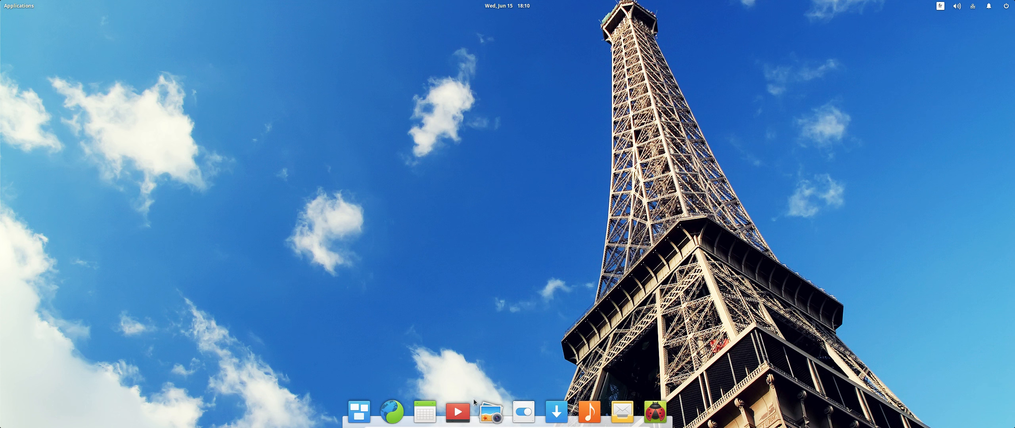
Set the desktop wallpaper to the turquoise lake with pine trees in System Settings and close the settings window
left_click(525, 409)
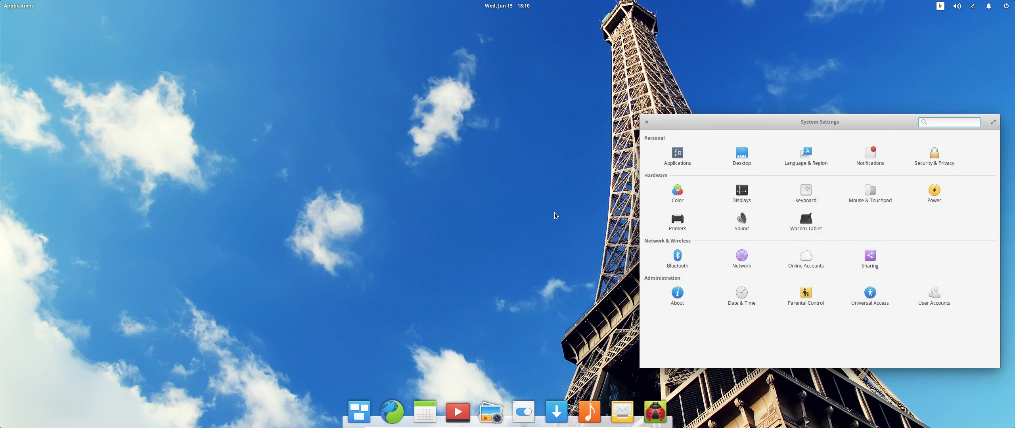
left_click(744, 156)
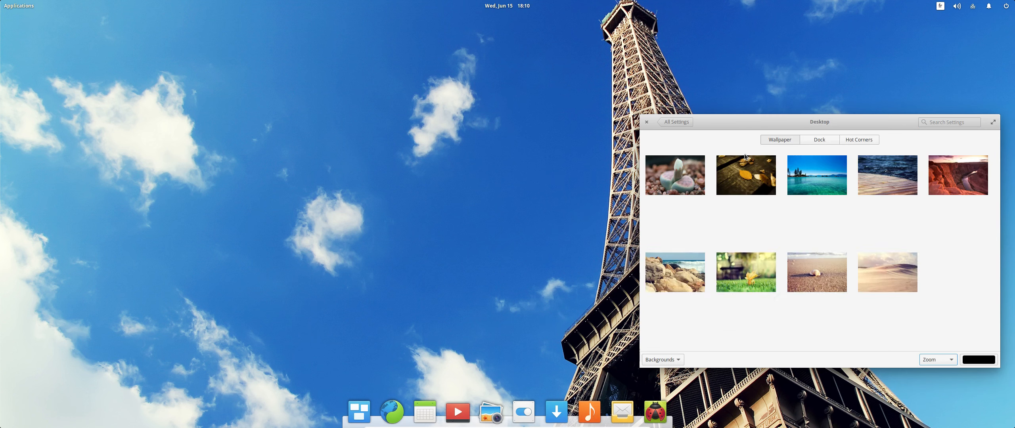
left_click_drag(754, 133, 757, 44)
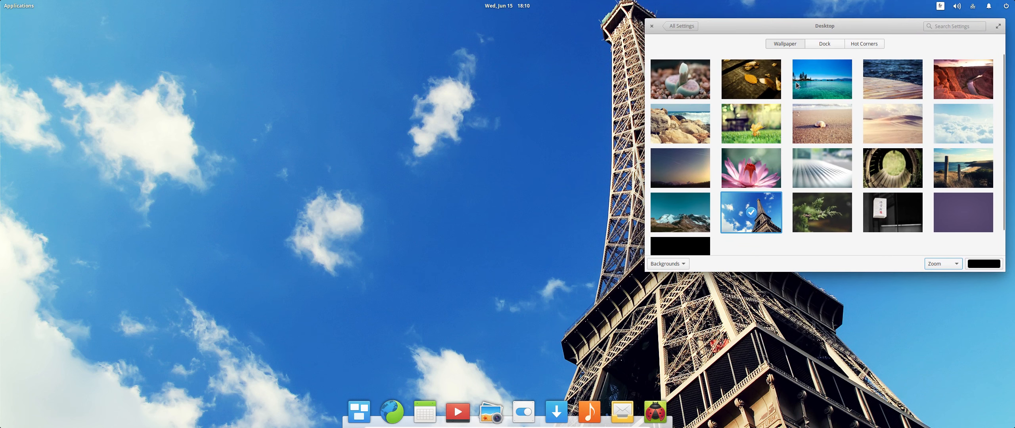
left_click(812, 84)
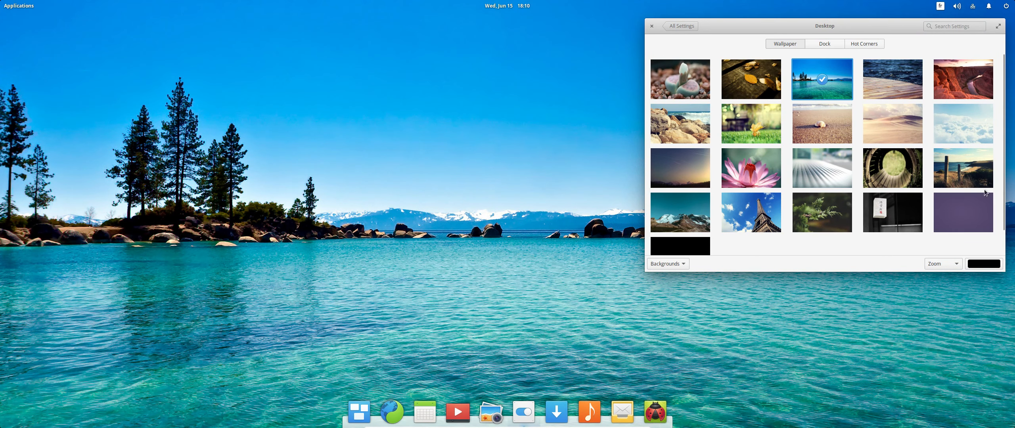
left_click(651, 26)
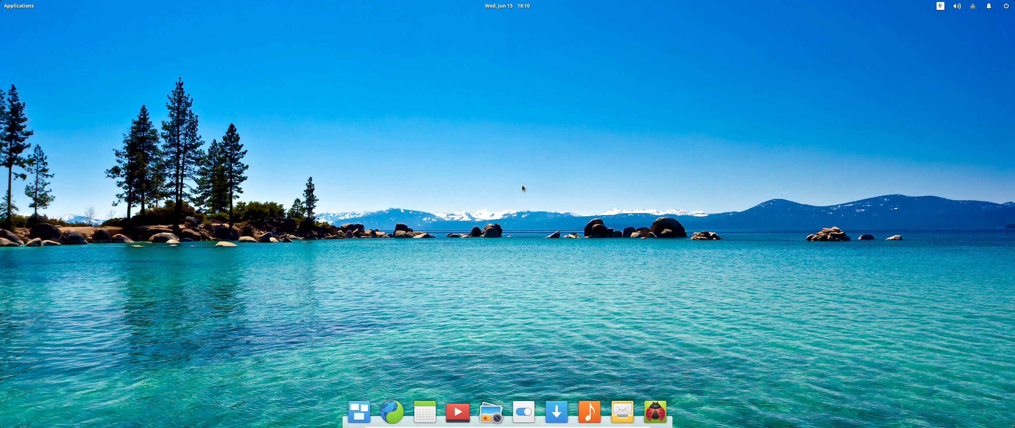
Browse both pages of the applications menu, open Files and shift its window toward the upper-left area of the desktop
left_click(12, 6)
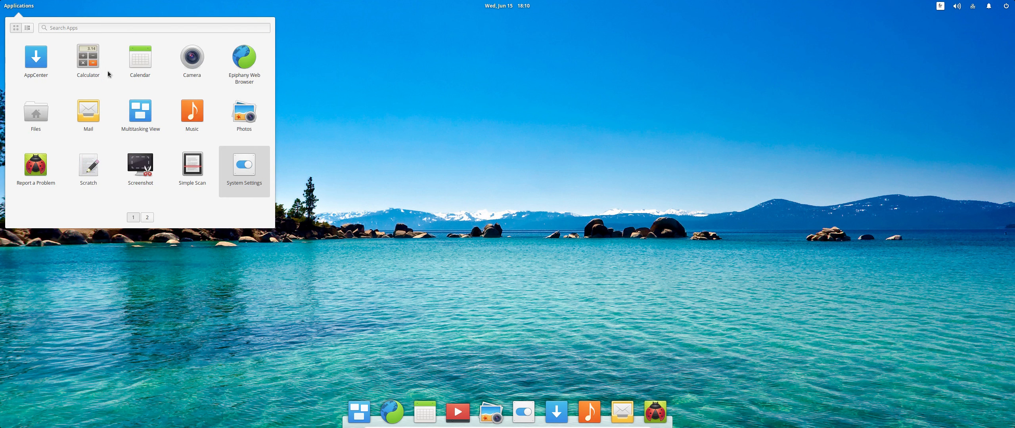
left_click(148, 217)
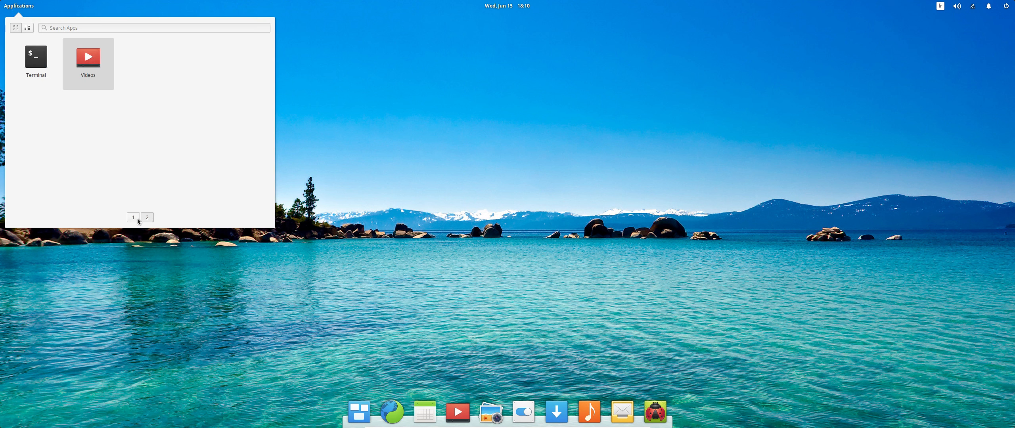
left_click(134, 218)
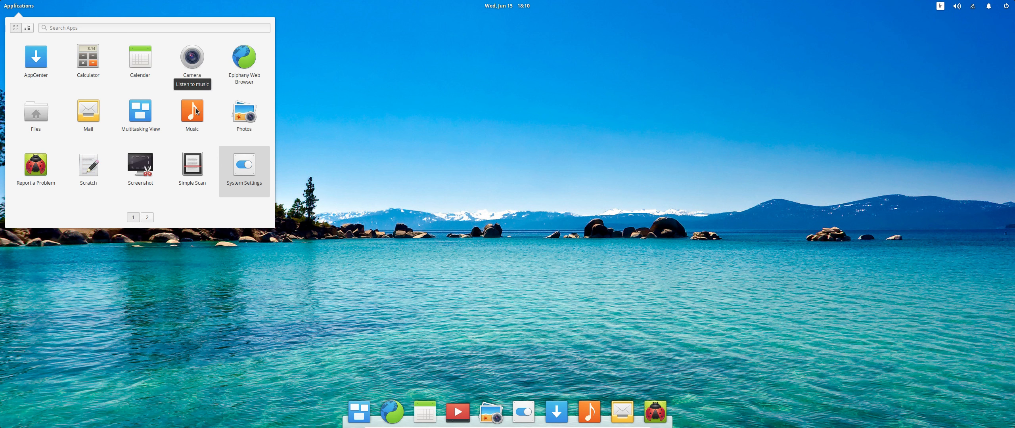
left_click(147, 217)
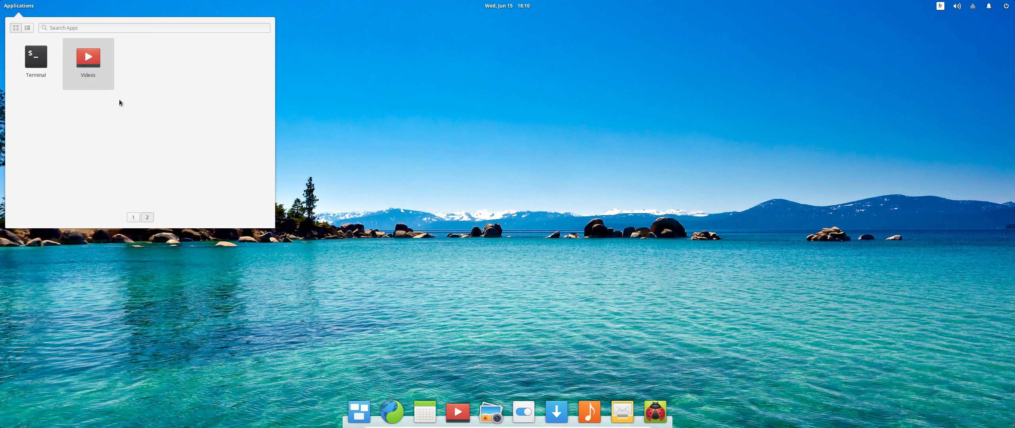
left_click(135, 217)
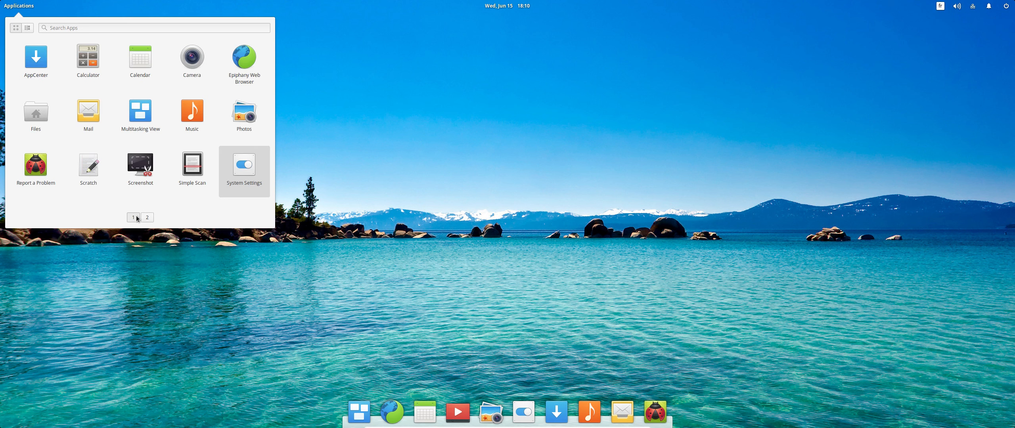
left_click(36, 115)
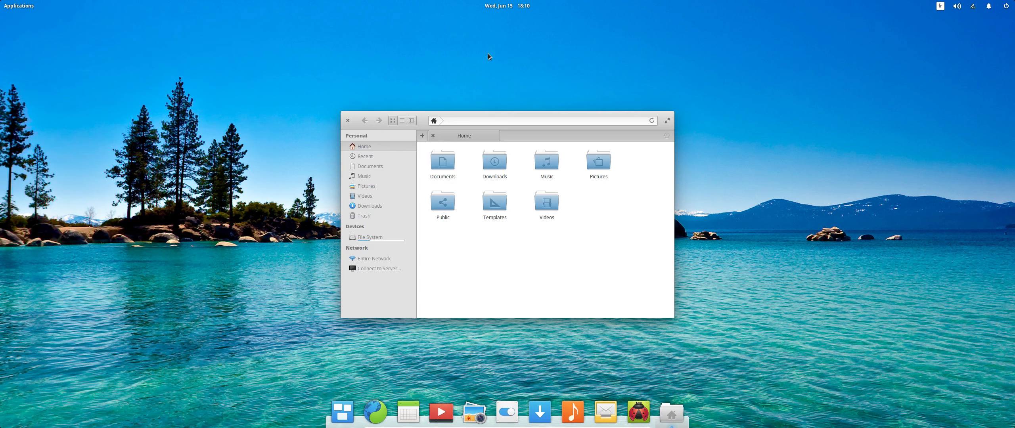
left_click_drag(486, 112, 377, 107)
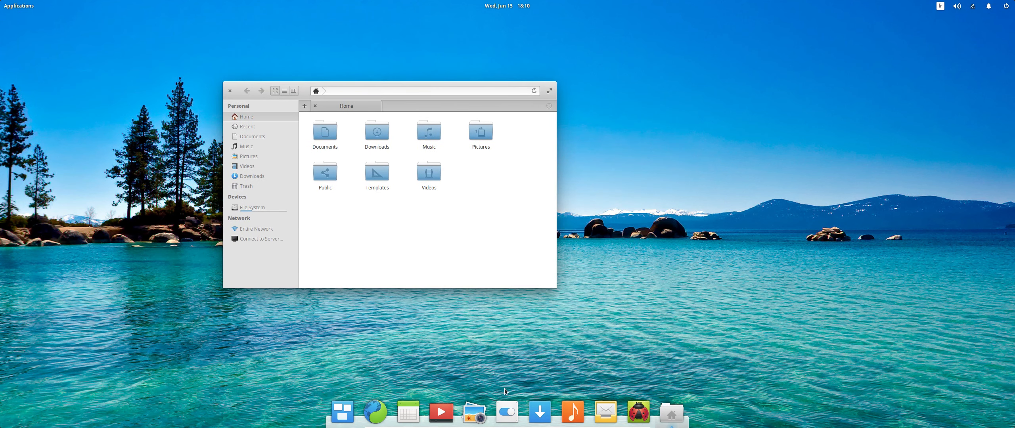
Open the Hot Corners page of the Desktop settings and test the corner assigned to Show Applications Menu
left_click(508, 415)
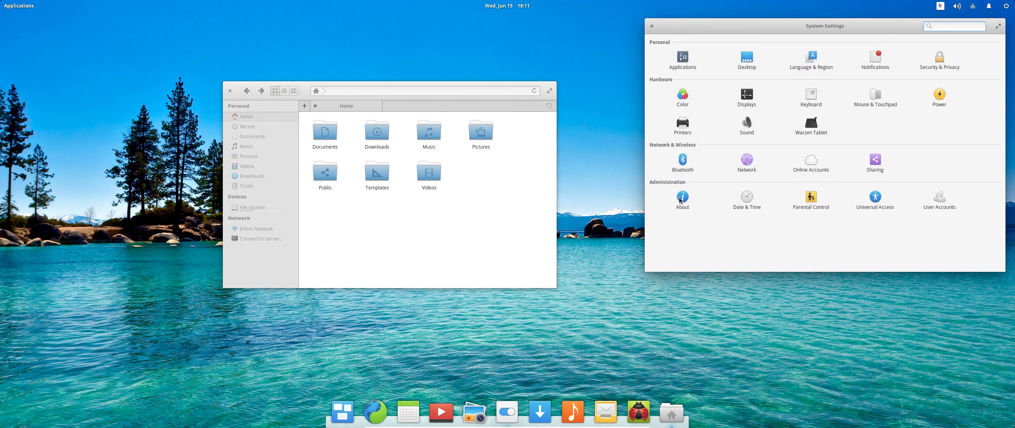
left_click(747, 60)
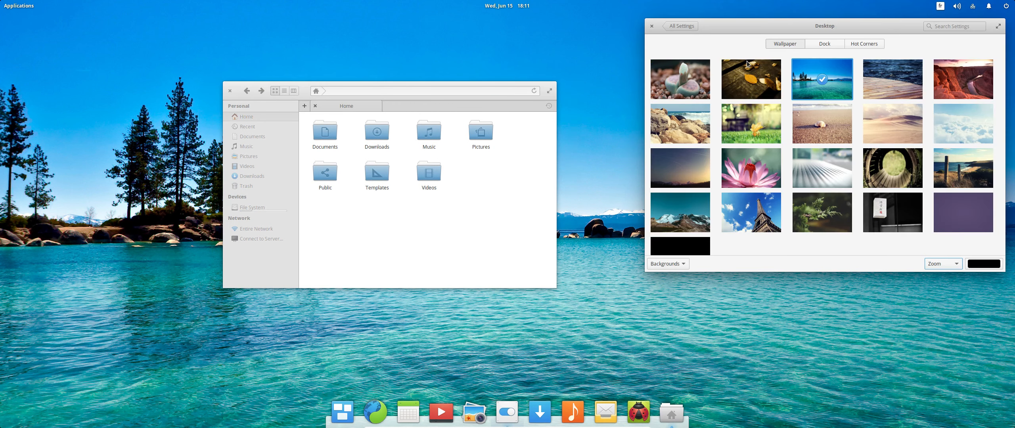
left_click(860, 45)
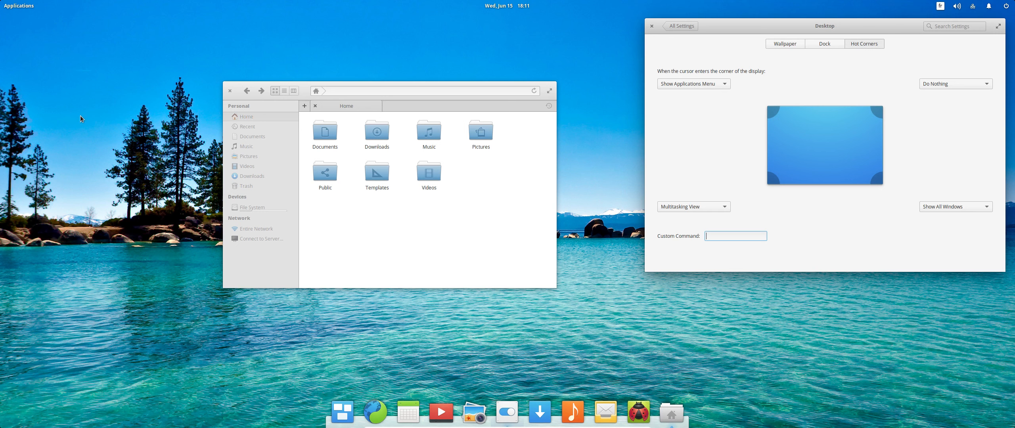
mouse_move(1, 1)
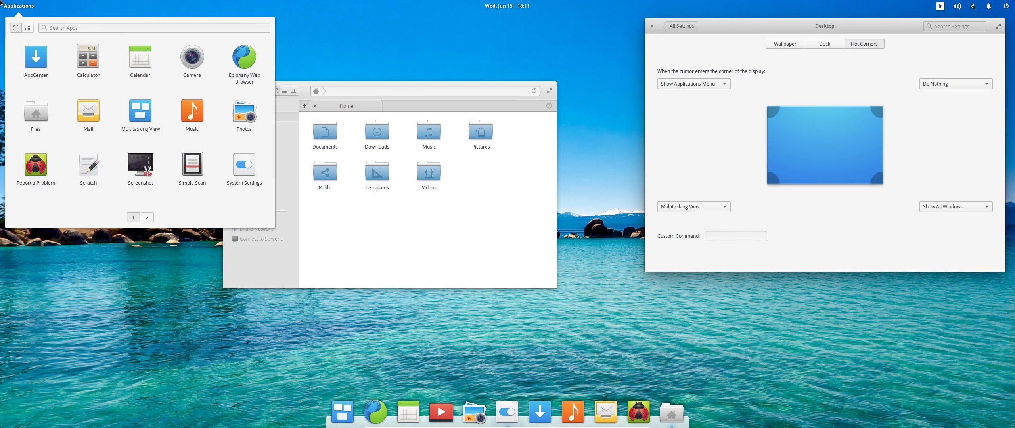
left_click(63, 248)
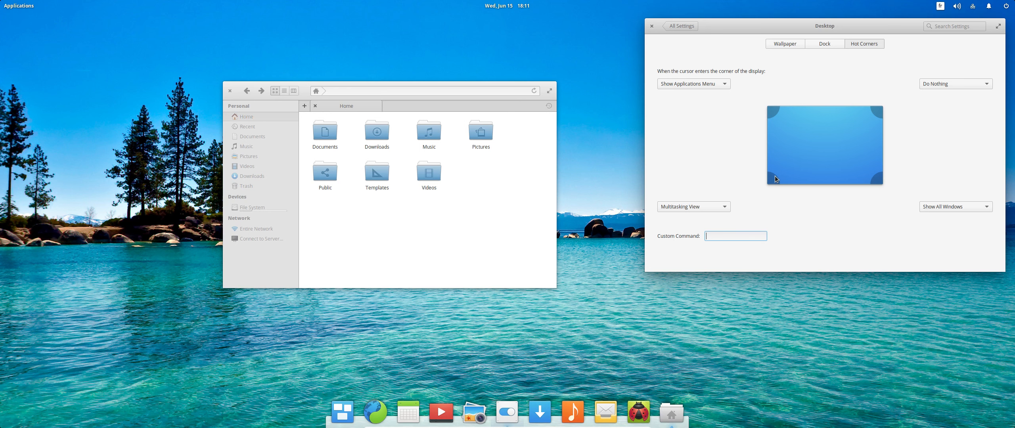
Switch to a new empty workspace through the Multitasking View hot corner and open Calendar there, dismissing its error banner
mouse_move(24, 414)
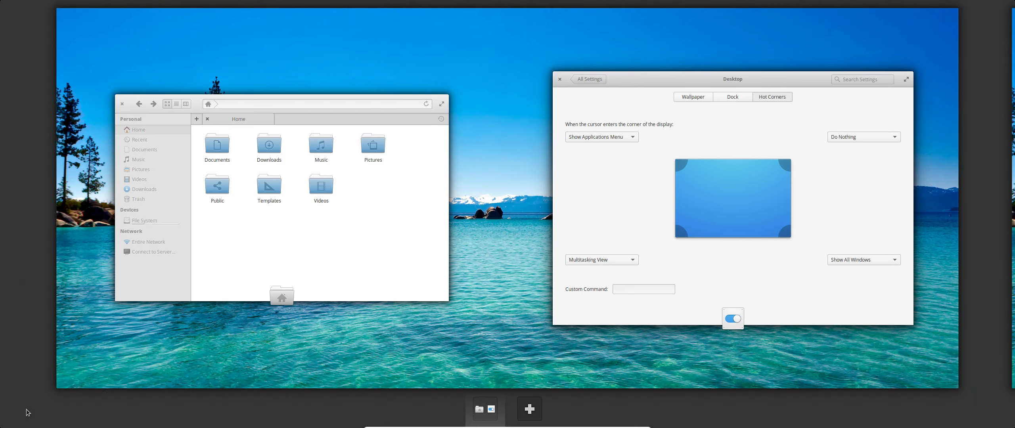
left_click(530, 408)
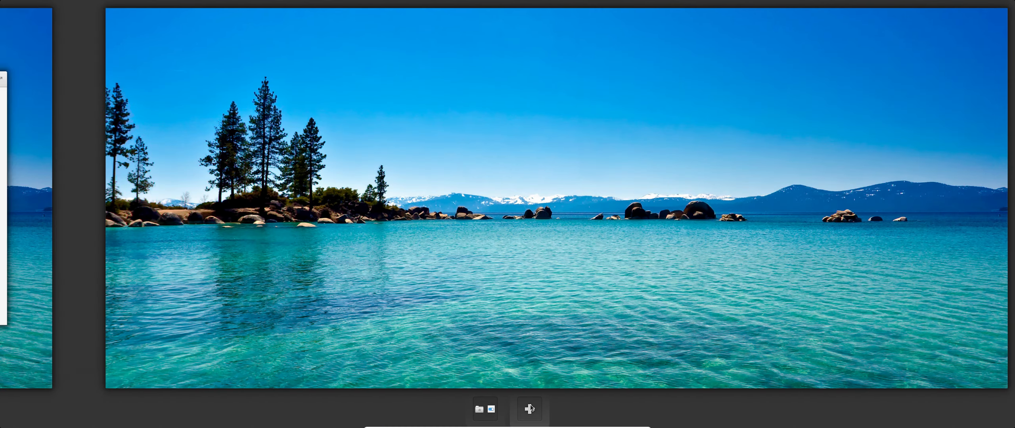
left_click(512, 297)
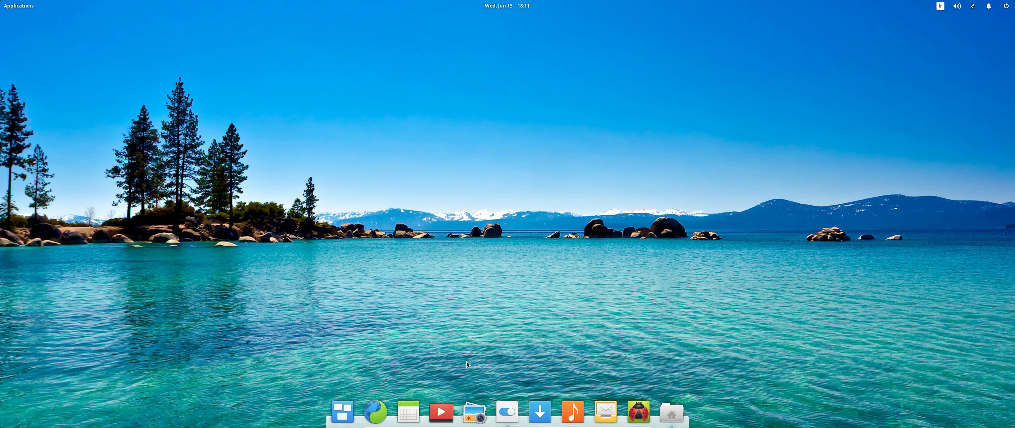
left_click(409, 410)
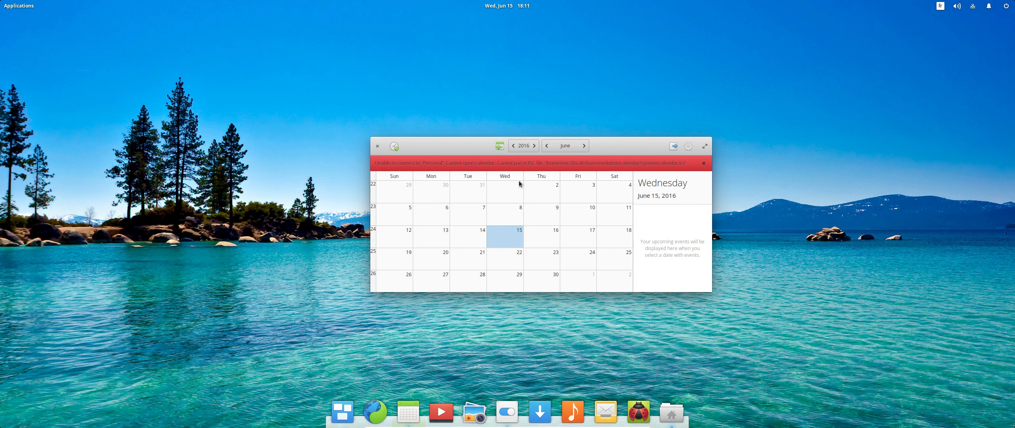
left_click(704, 164)
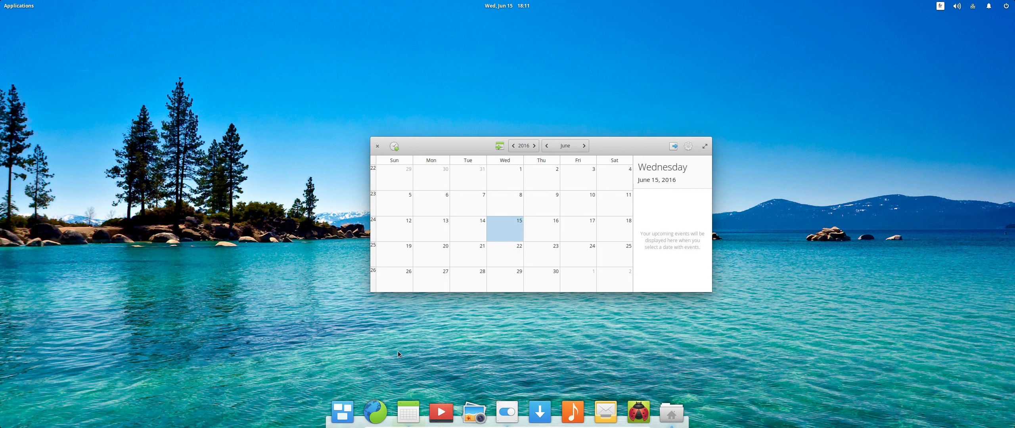
Cycle through the workspaces in the Multitasking View and return to the first one by choosing the Files window
key("super+s")
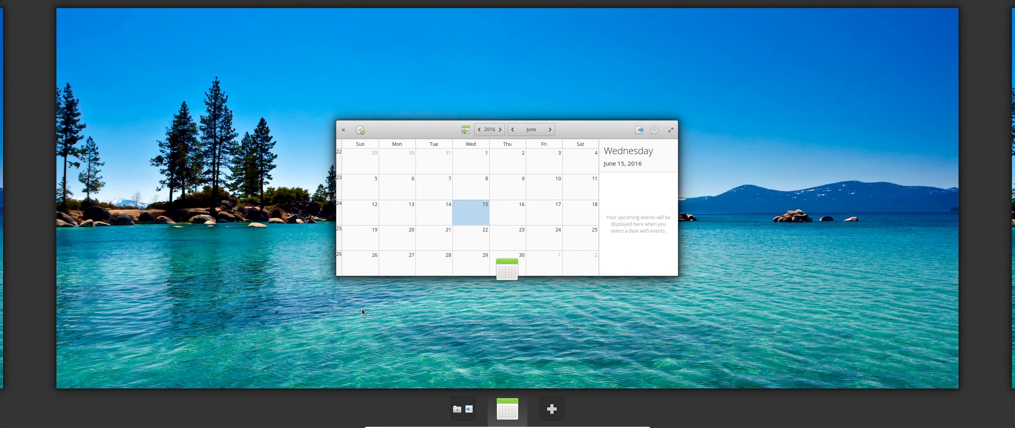
scroll(55, 256, "up", 1)
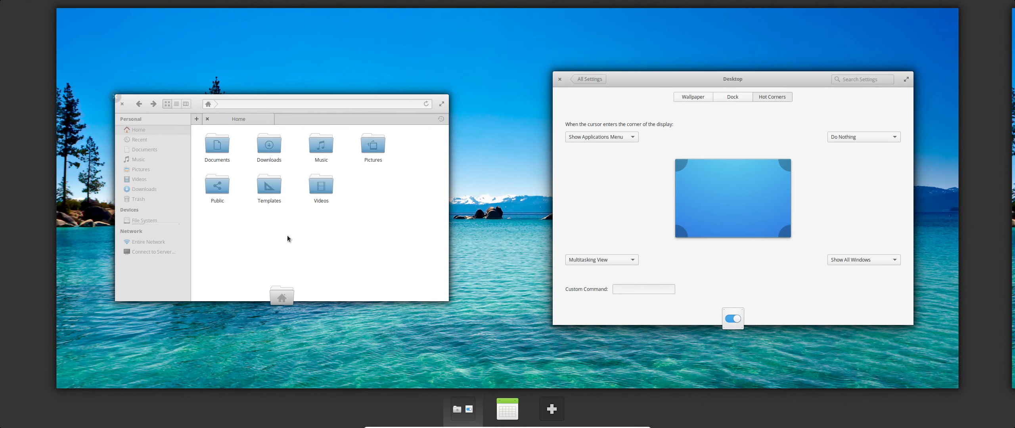
scroll(415, 211, "down", 2)
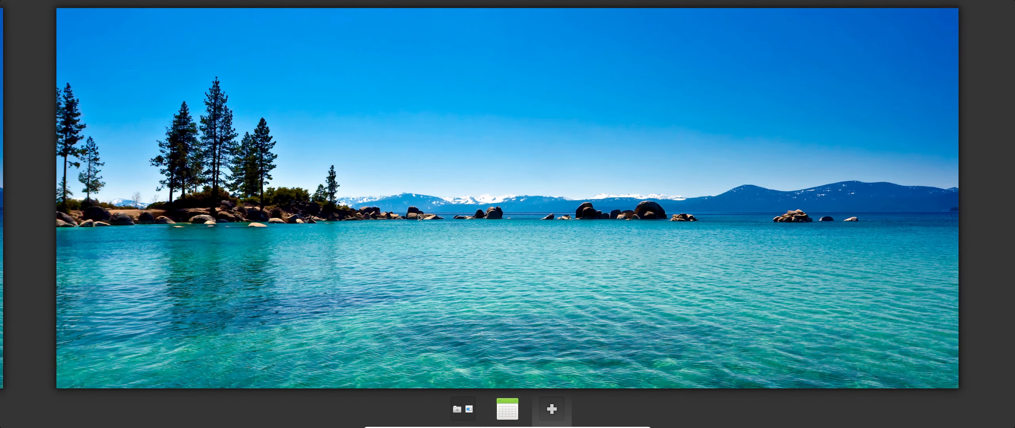
scroll(422, 218, "up", 1)
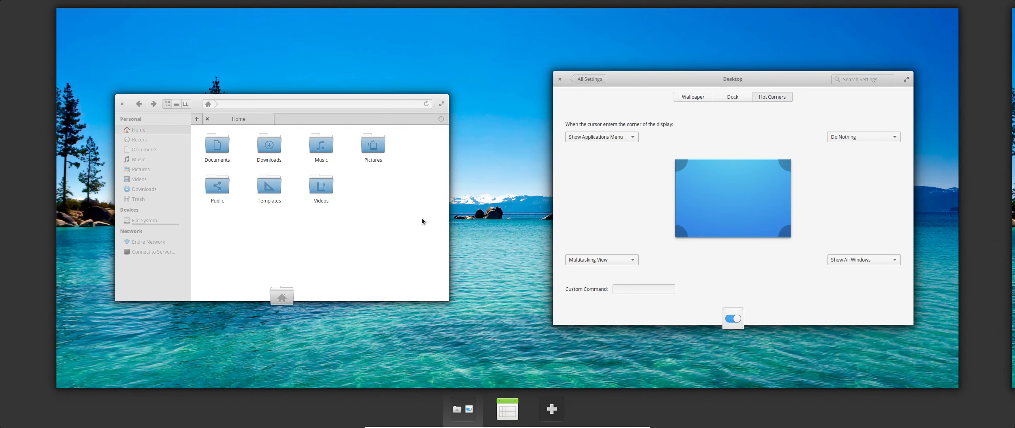
scroll(422, 217, "down", 1)
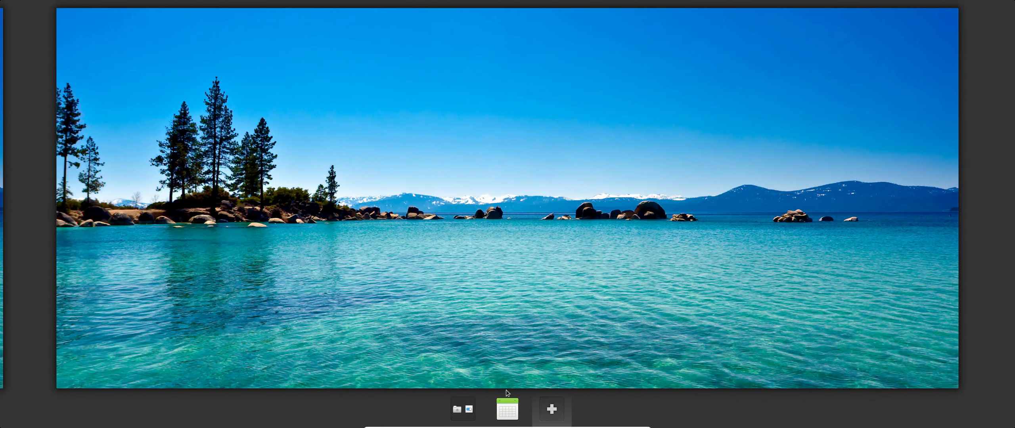
scroll(506, 390, "up", 2)
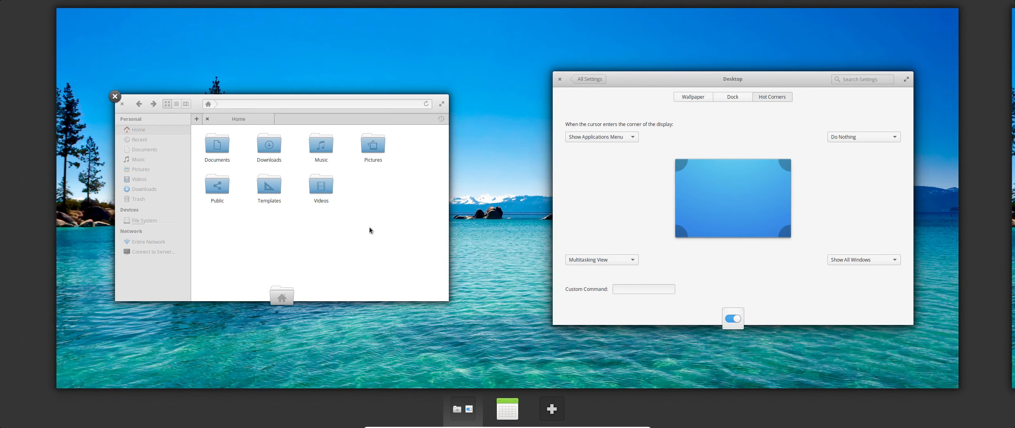
left_click(369, 230)
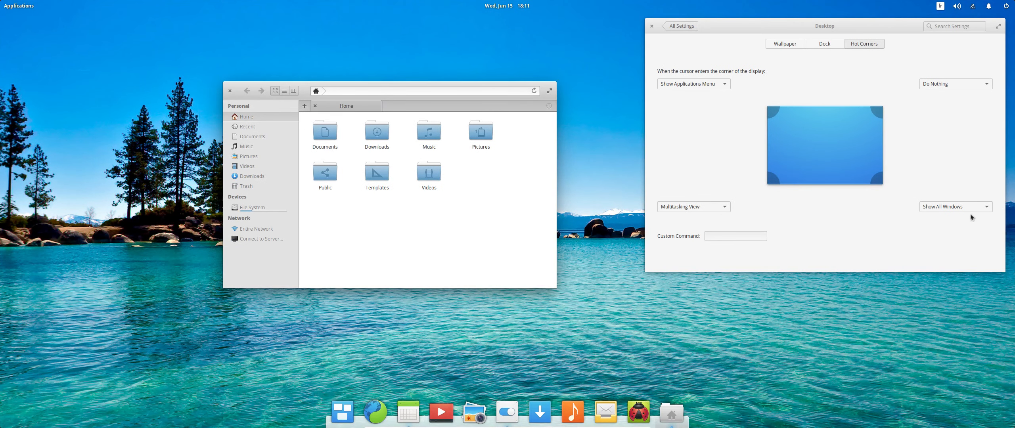
Use the Show All Windows hot corner to close the Files and Calendar windows, and return to the Desktop settings window
mouse_move(1014, 427)
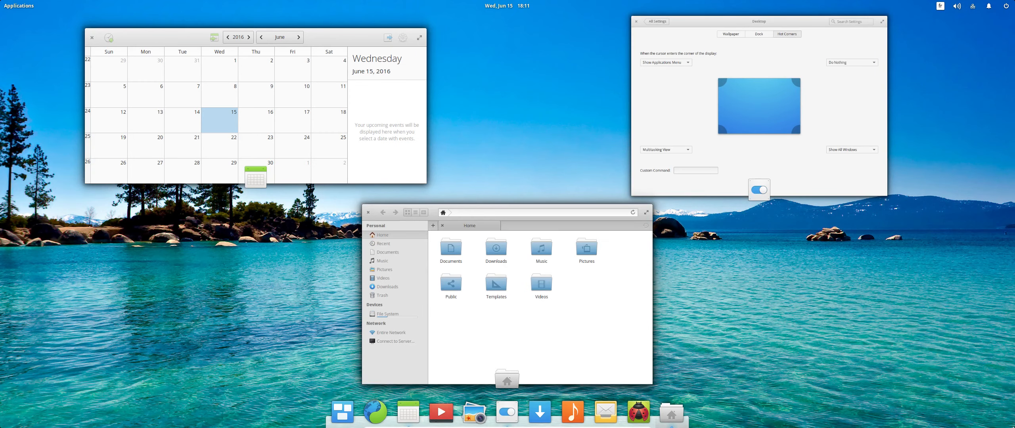
left_click(962, 393)
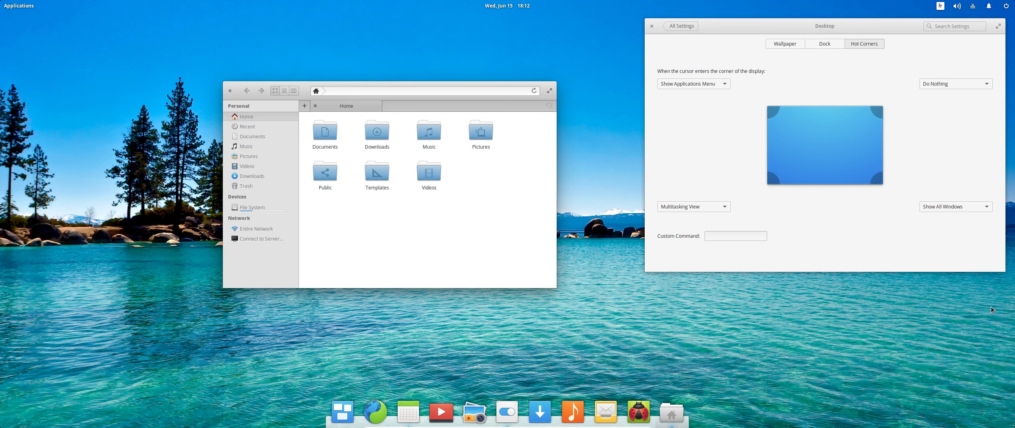
mouse_move(1013, 427)
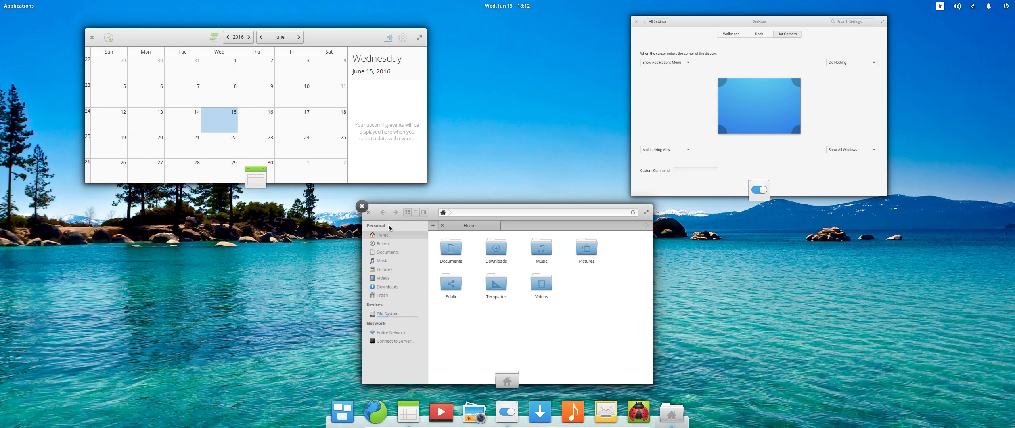
left_click(361, 203)
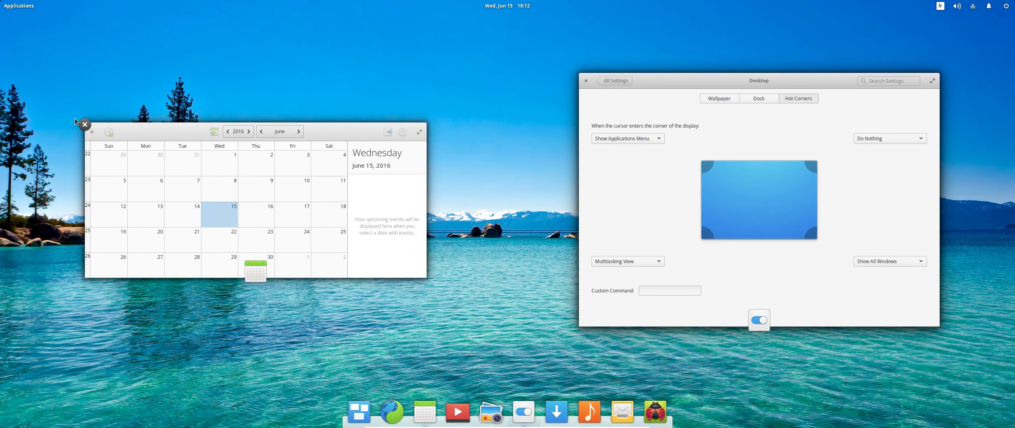
left_click(85, 126)
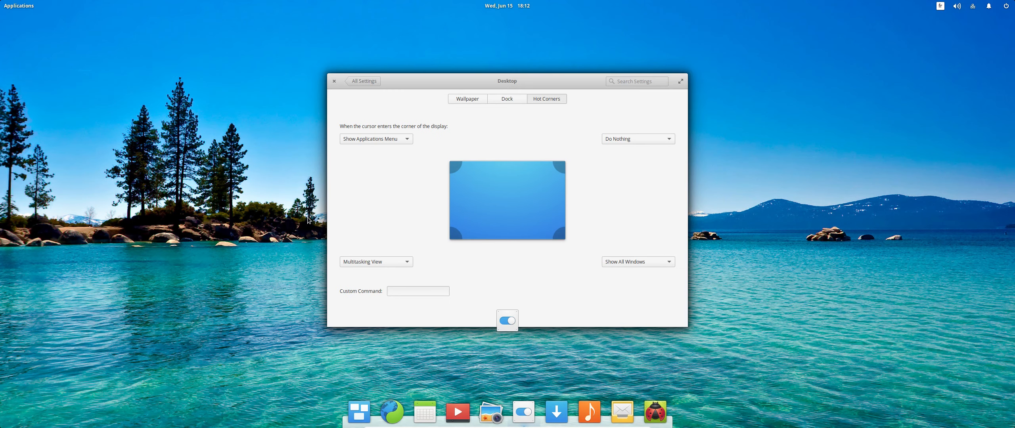
left_click(380, 214)
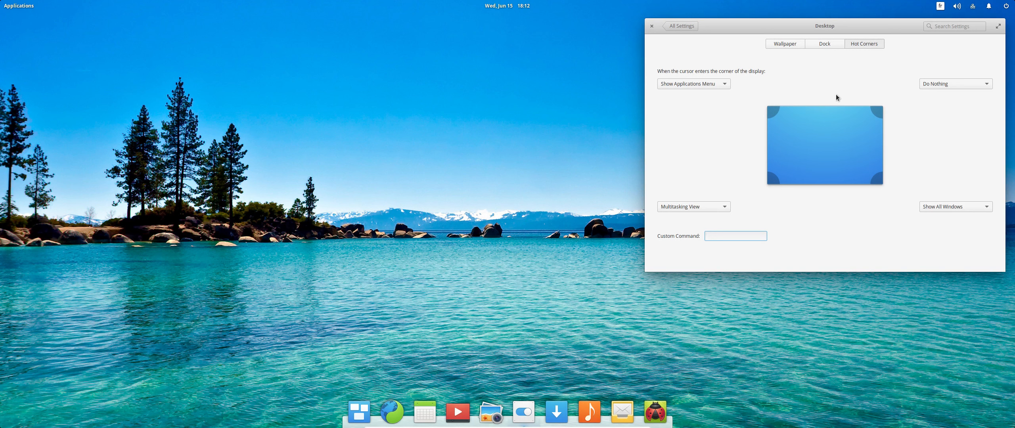
Try the Normal icon size on the Dock page of the Desktop settings, and switch the dock back to Large
left_click(823, 44)
left_click(811, 63)
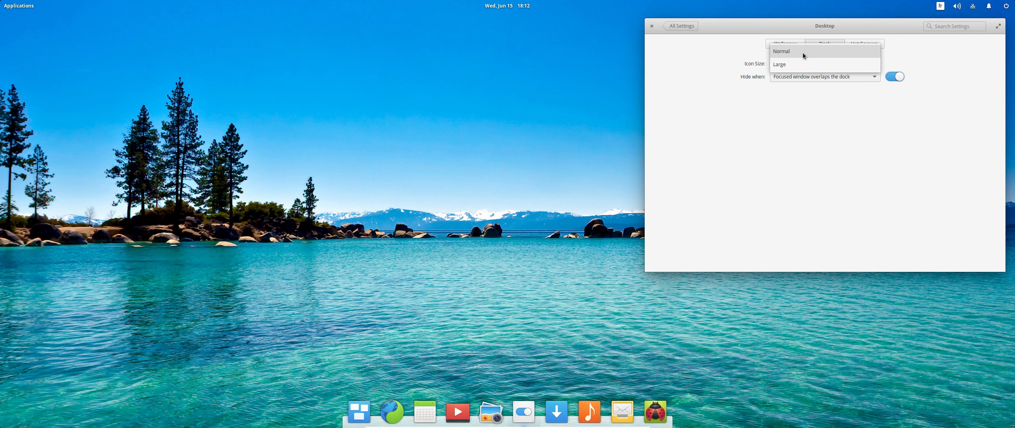
left_click(802, 52)
left_click(804, 61)
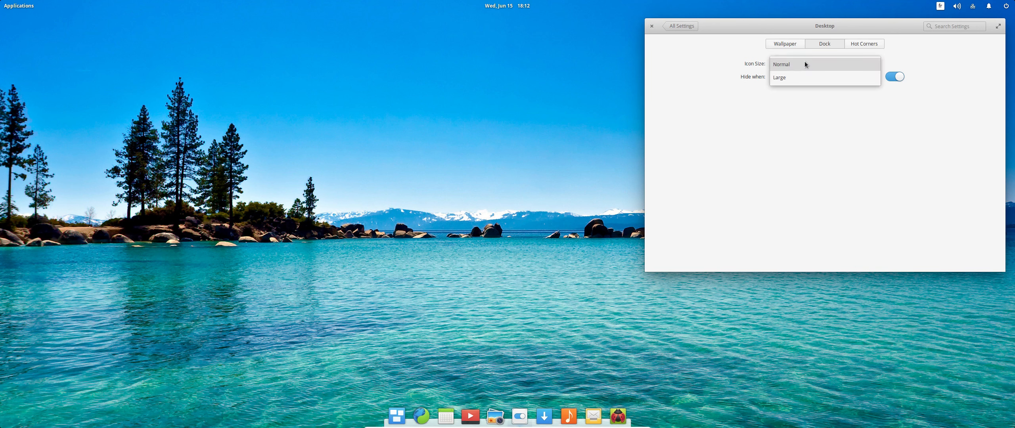
left_click(804, 80)
Set the seashell-on-sand picture as the wallpaper and return to the overview of all settings
left_click(789, 46)
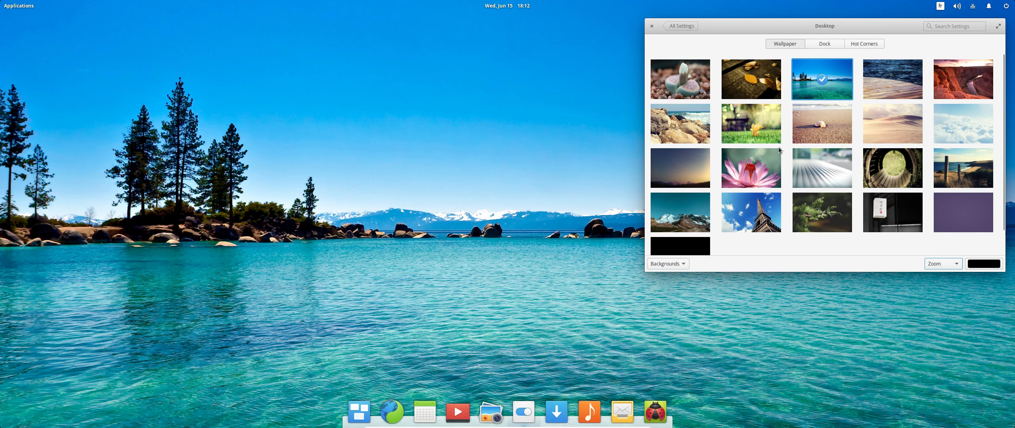
left_click(814, 124)
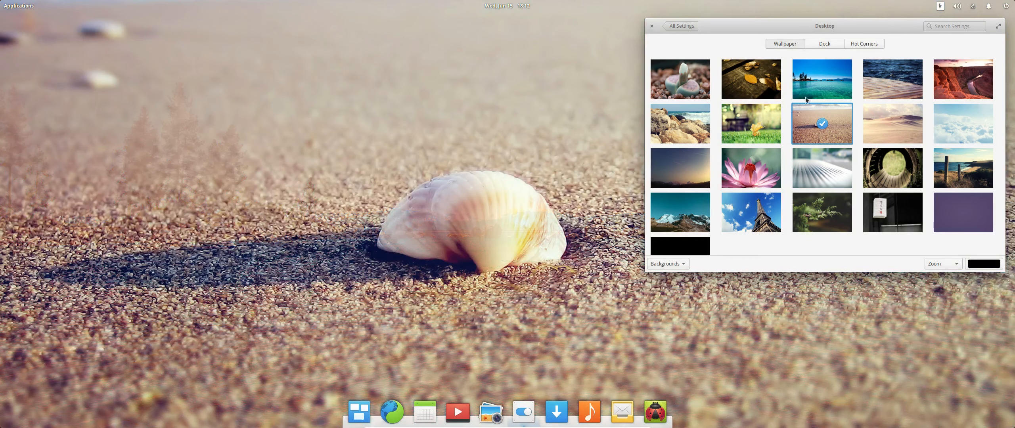
left_click(673, 28)
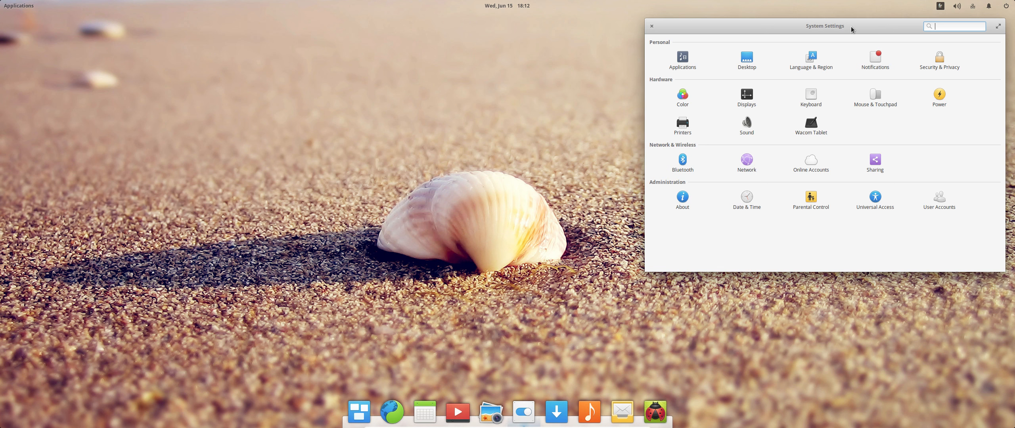
Unlock the Language & Region settings with the account password and start completing the language support installation
left_click(813, 59)
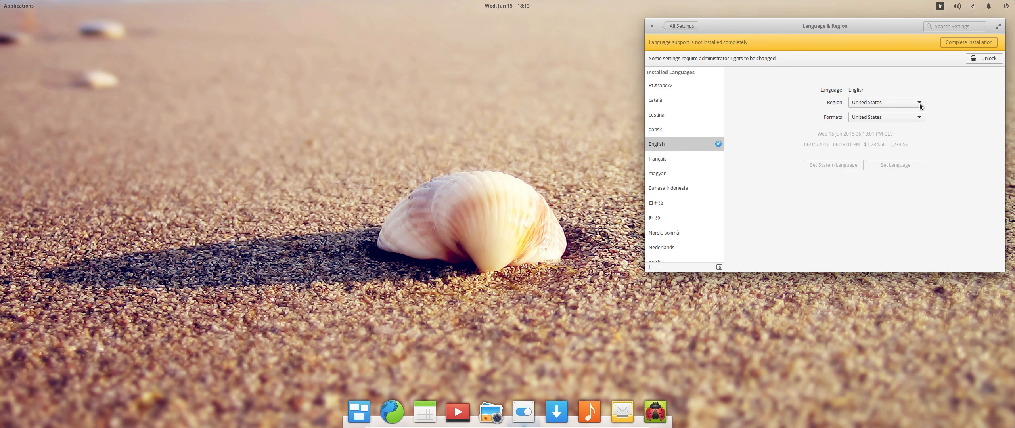
left_click(919, 102)
left_click(947, 94)
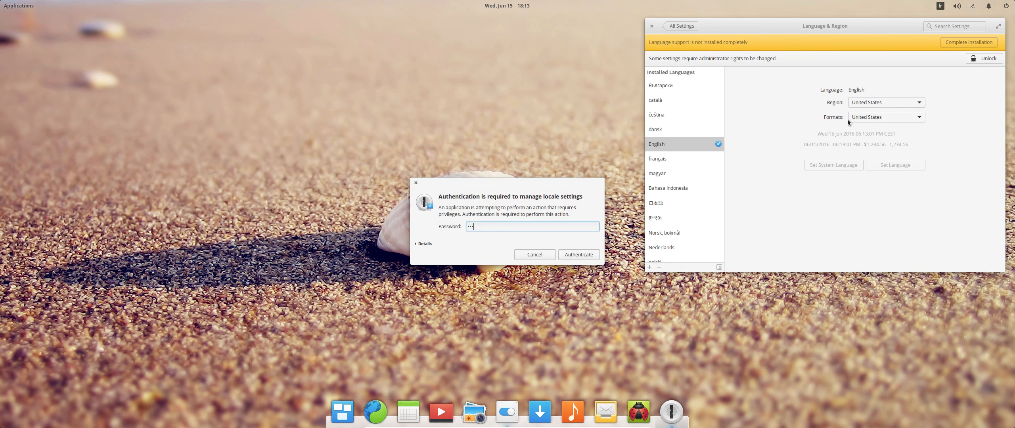
key("Return")
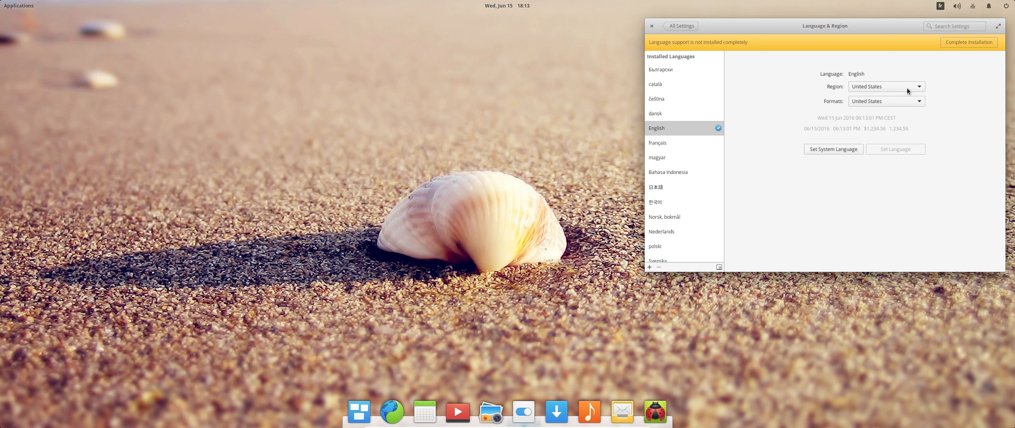
left_click(977, 42)
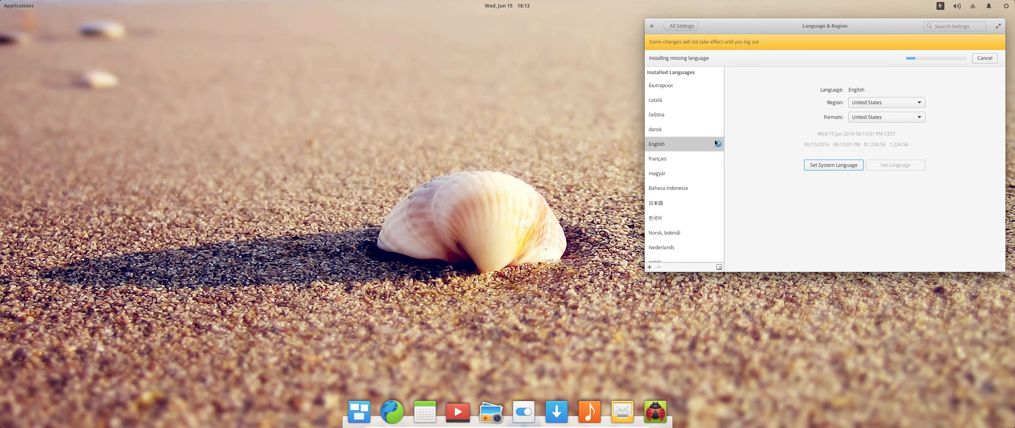
Choose français with the France (French) formats and set it as the user's language
left_click(659, 162)
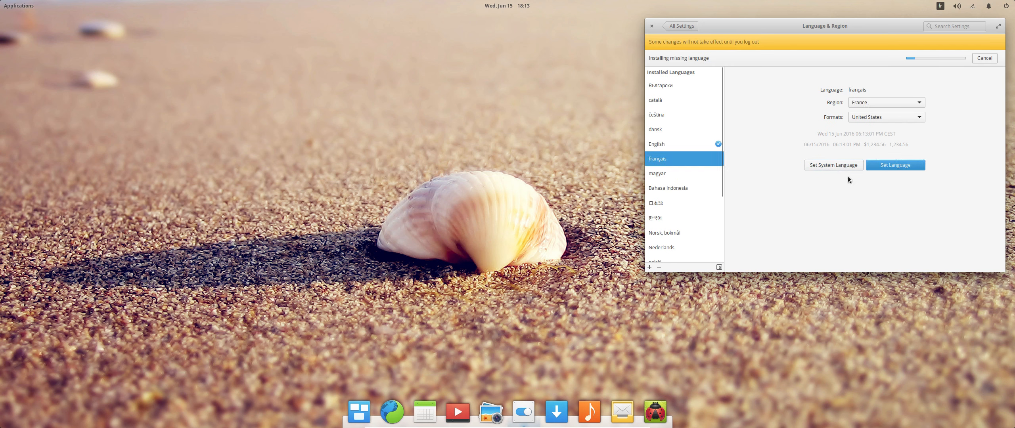
left_click(918, 117)
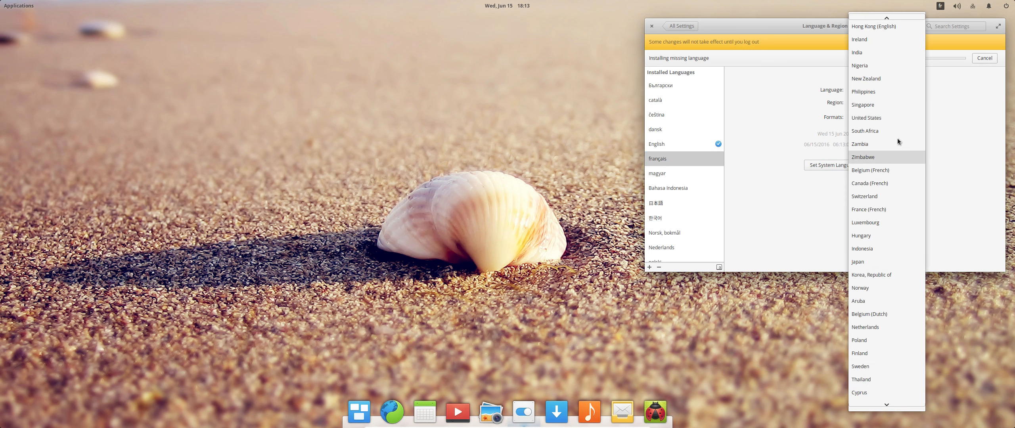
scroll(897, 138, "up", 7)
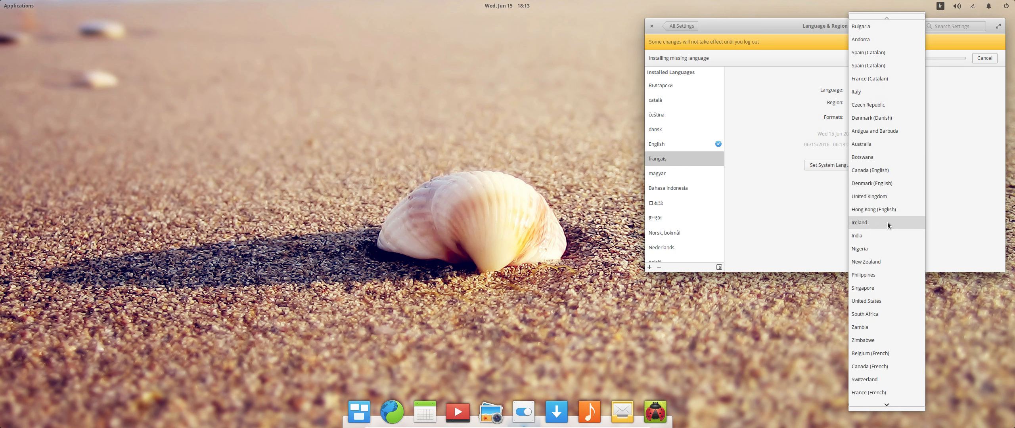
scroll(886, 245, "down", 3)
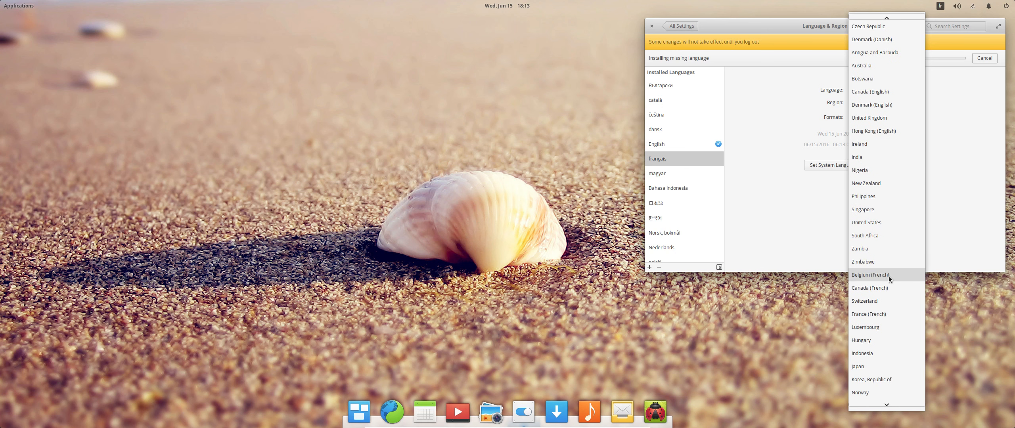
left_click(883, 314)
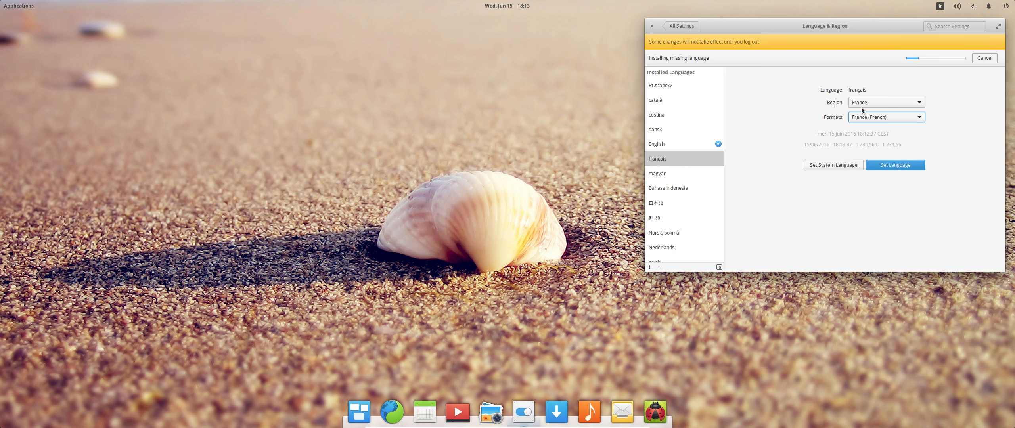
left_click(895, 164)
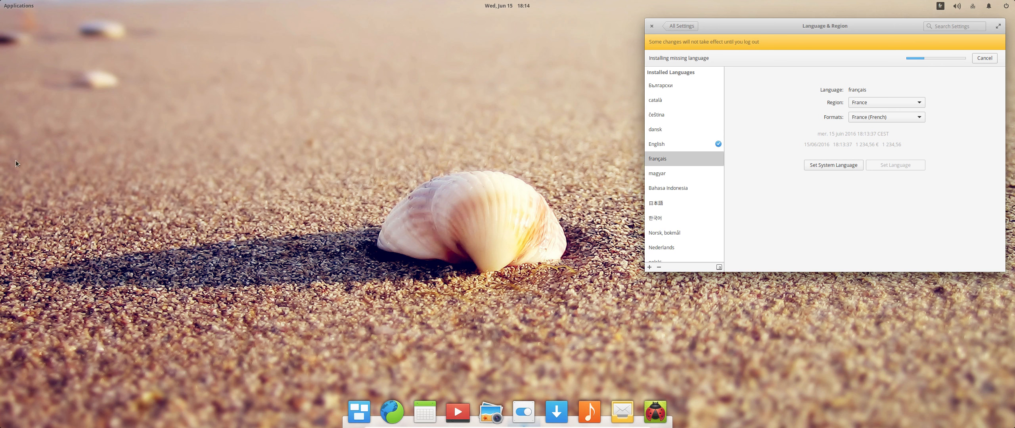
Open Terminal from the applications menu, run "uname -a" and highlight the kernel version in its output
left_click(20, 6)
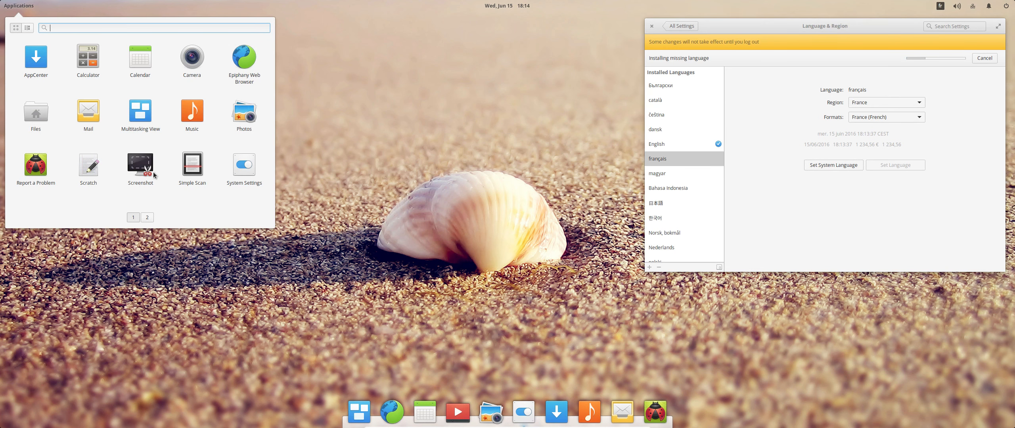
left_click(147, 218)
left_click(41, 72)
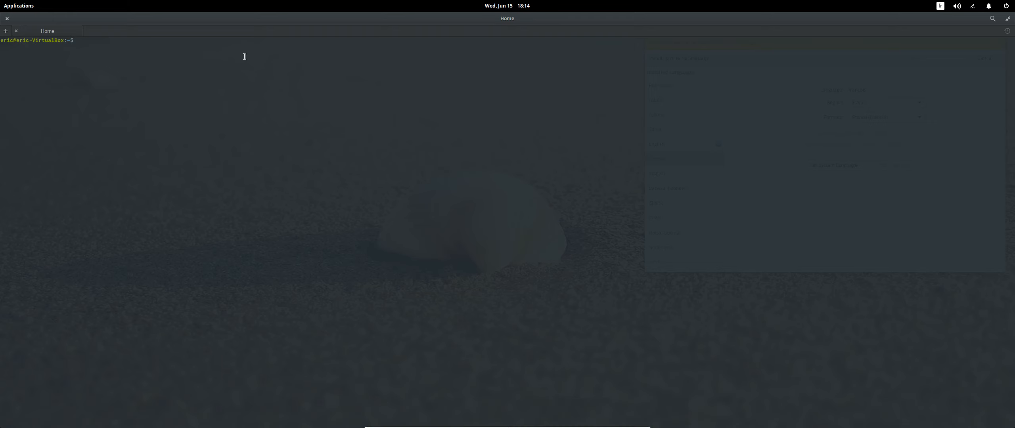
type("uname -a")
key("Return")
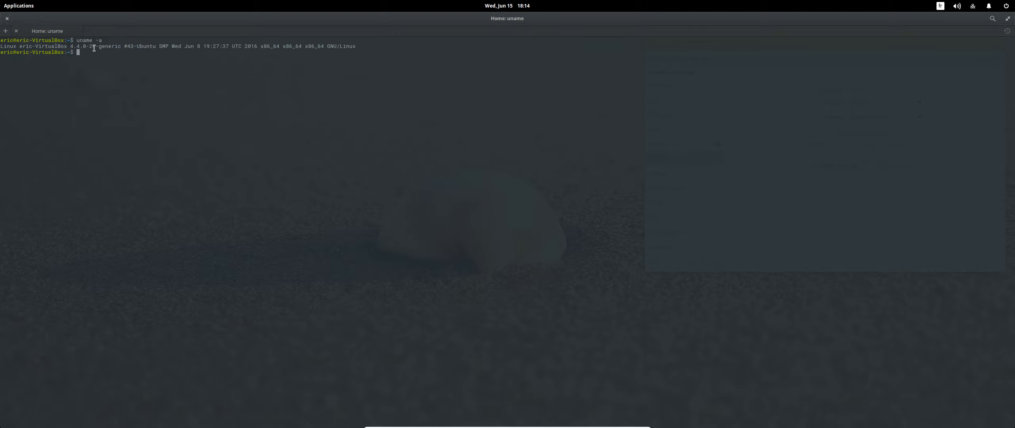
left_click_drag(67, 47, 102, 47)
Run htop to monitor the processes and pull the maximized Terminal out into a small window on the desktop
type("htop")
key("Return")
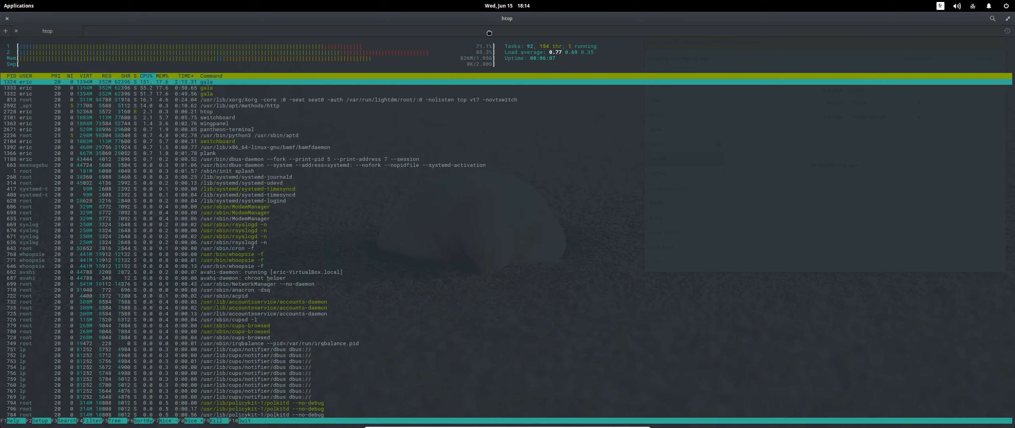
left_click_drag(489, 33, 447, 101)
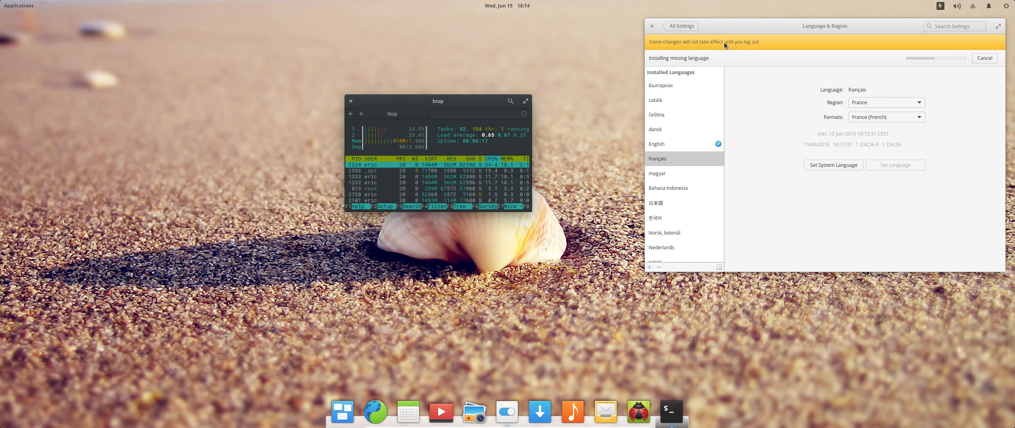
Close the Language & Region window, move the Terminal window and quit Terminal despite the running htop process
left_click(652, 26)
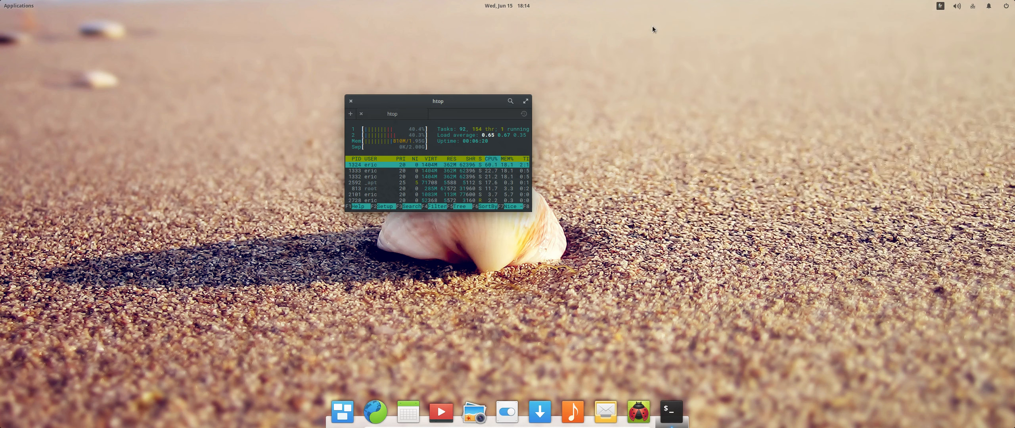
left_click_drag(490, 102, 531, 2)
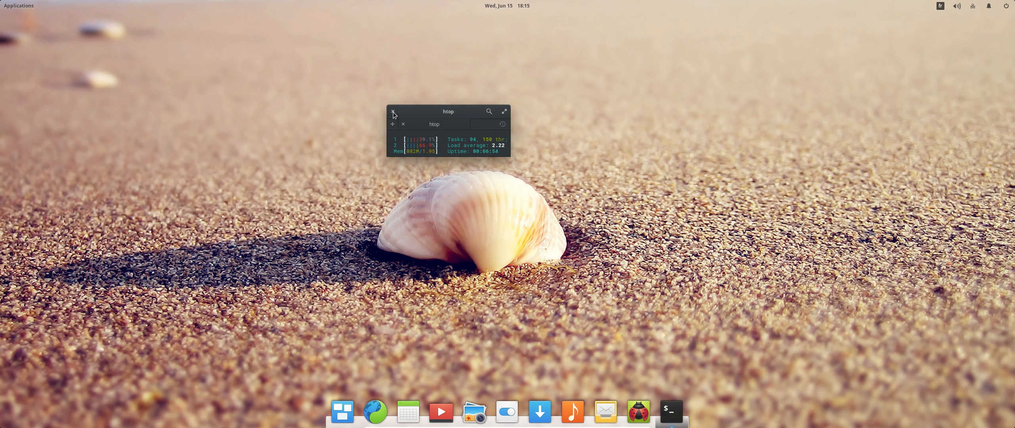
left_click(554, 237)
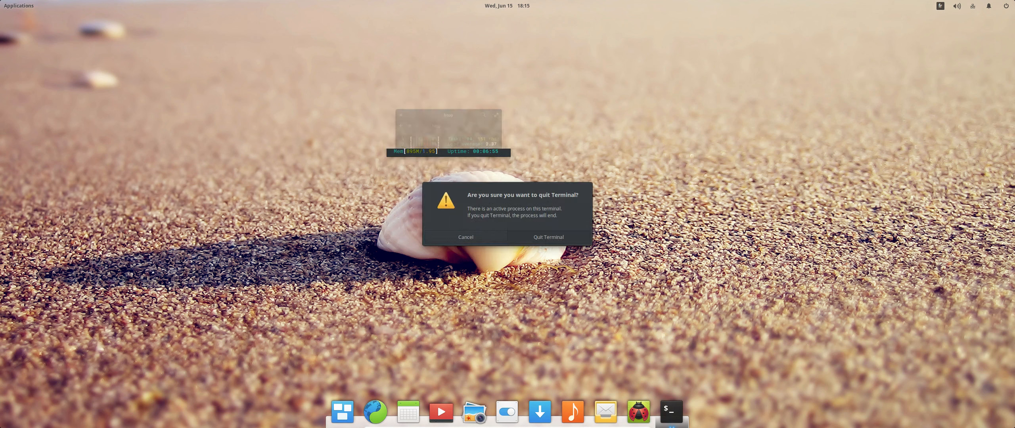
Log out of the session and log back in to the same account with its password
left_click(1006, 6)
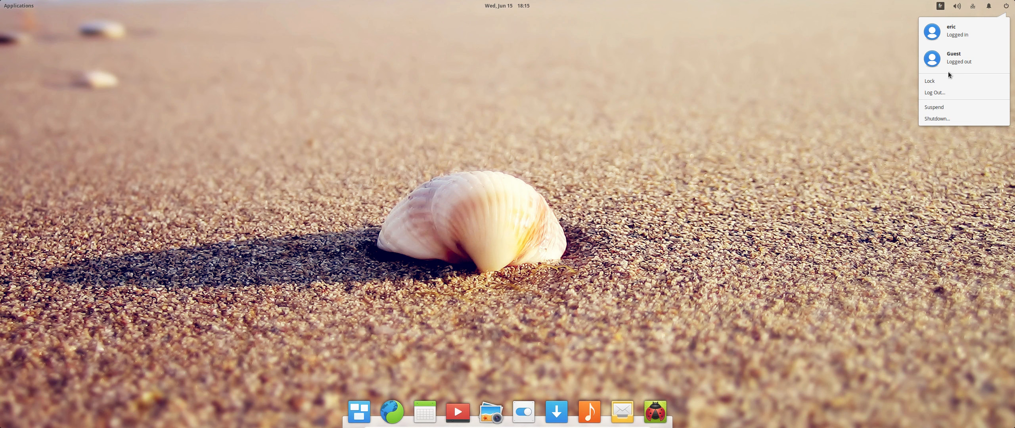
left_click(936, 93)
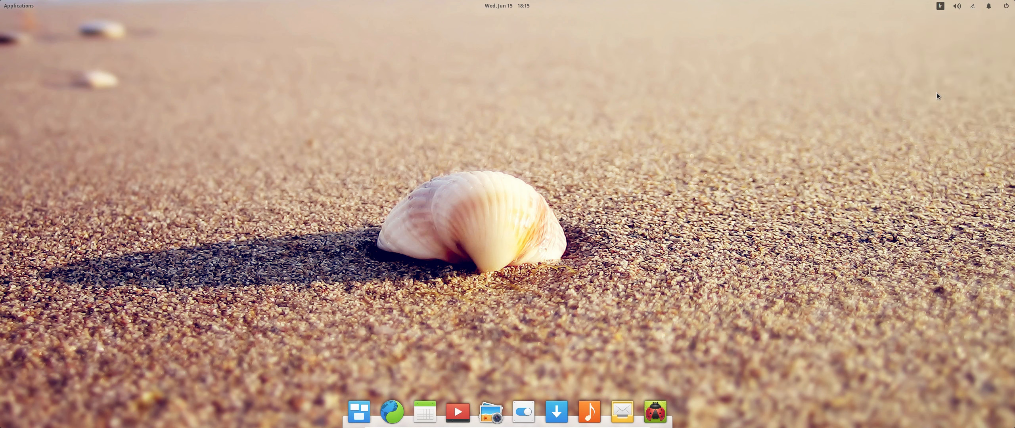
left_click(558, 230)
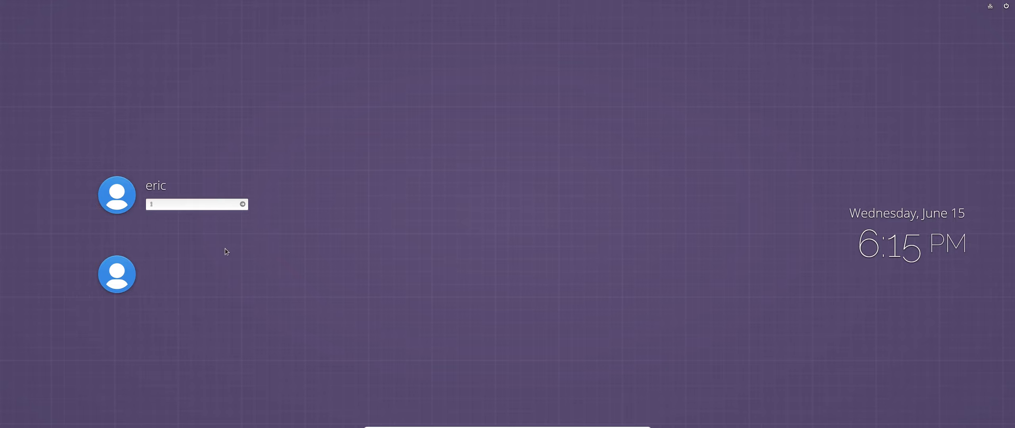
type("••••••")
key("Return")
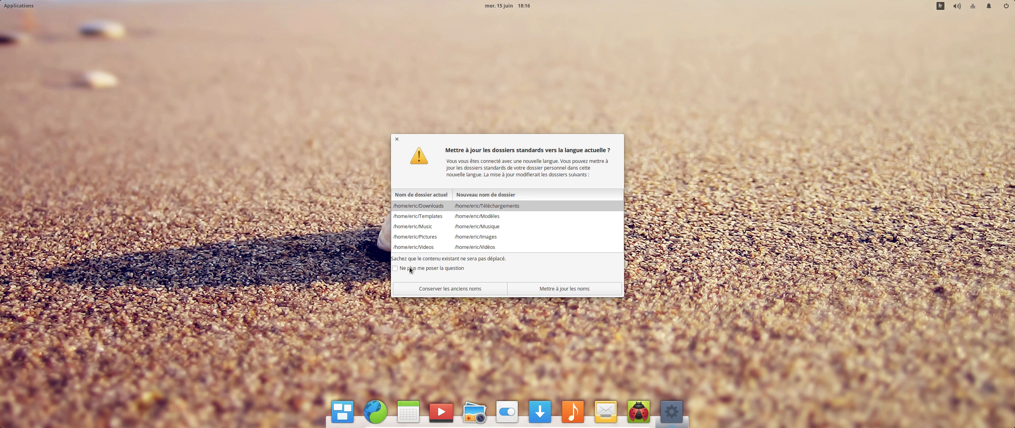
Update the standard folders to their French names, and open Fichiers to show them, moving its window aside
left_click(561, 289)
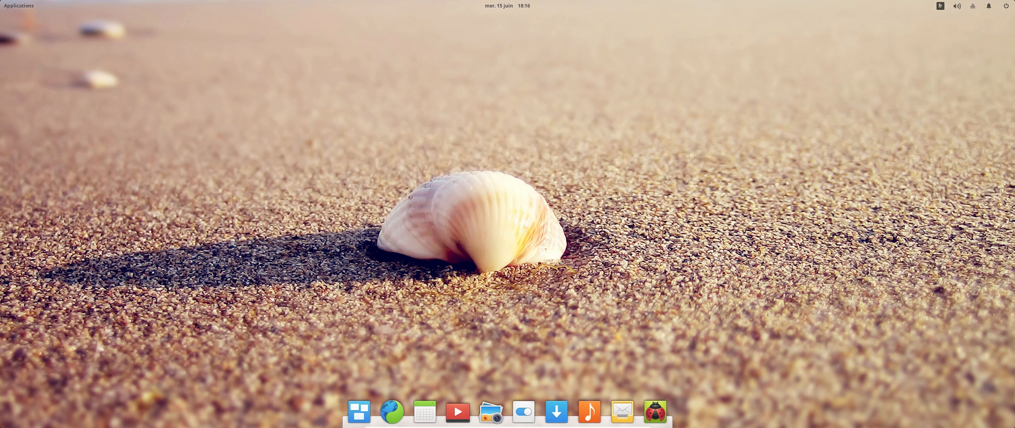
left_click(4, 7)
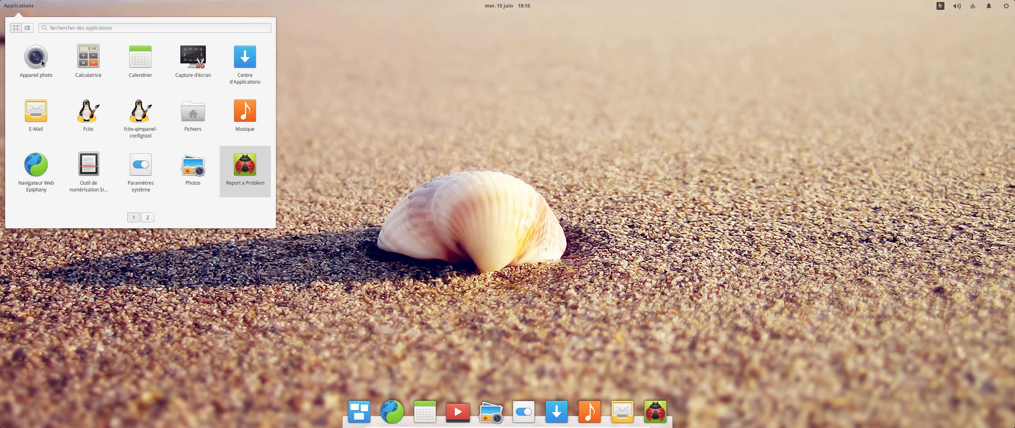
left_click(196, 119)
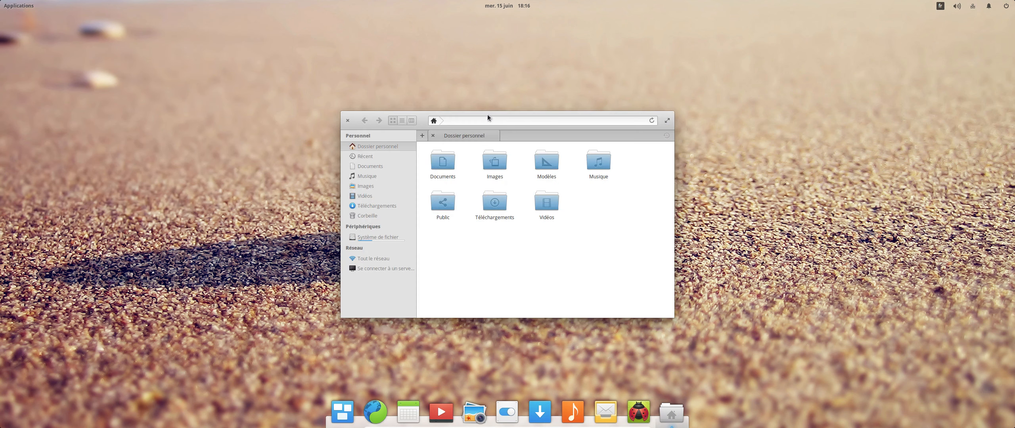
left_click_drag(486, 117, 240, 50)
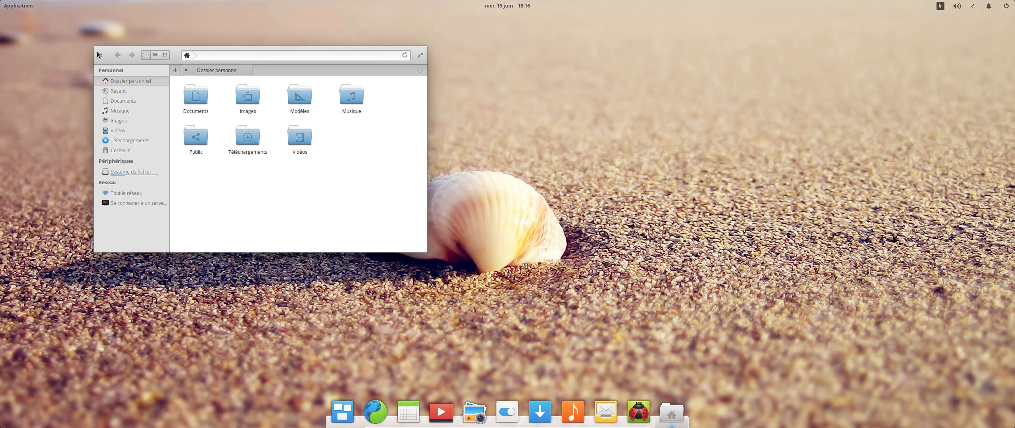
Check the Langue & Pays page of the system settings and close the settings window
left_click(507, 411)
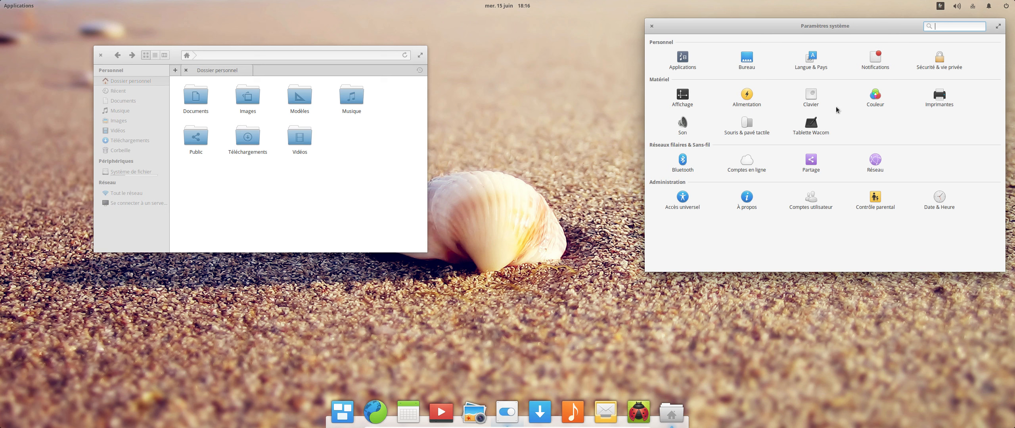
left_click(808, 63)
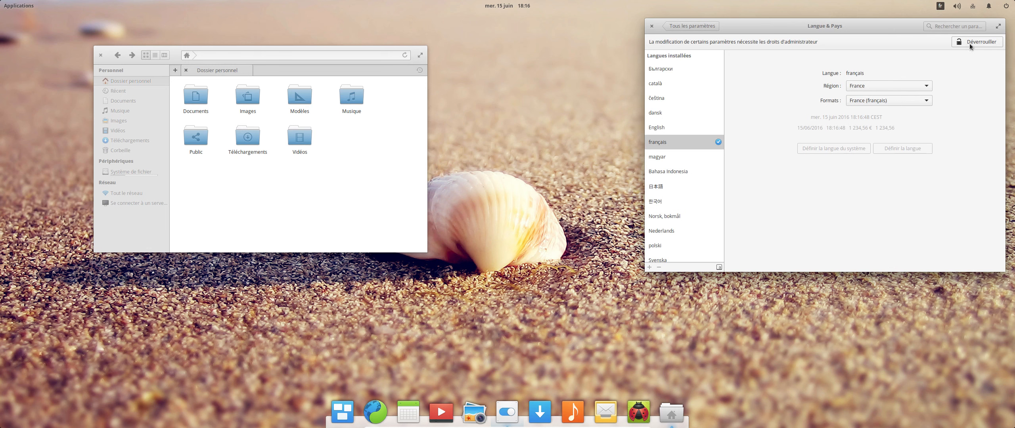
left_click(651, 26)
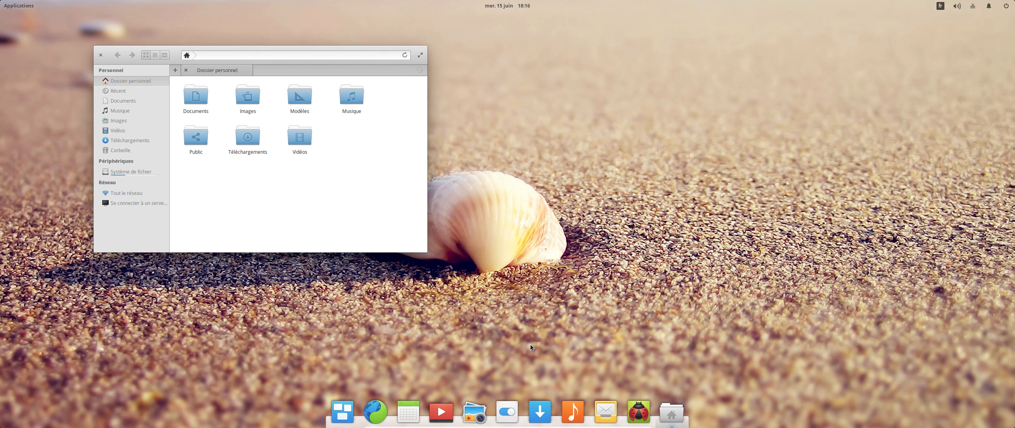
Open the application store, check its list of installed applications, return to the categories and maximize the window
left_click(542, 415)
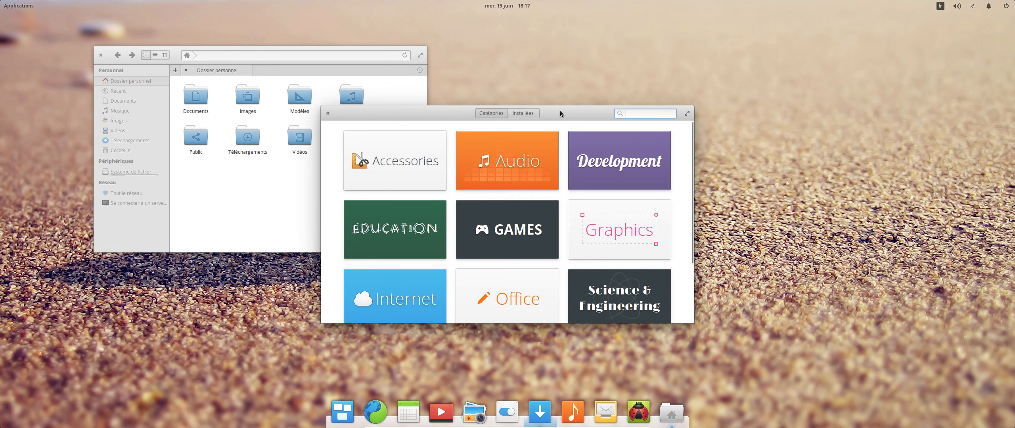
left_click_drag(560, 113, 708, 64)
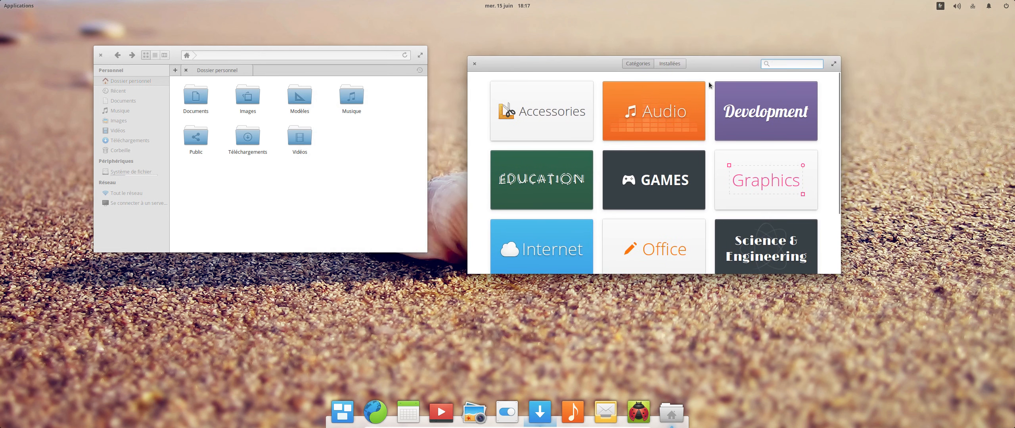
left_click(669, 63)
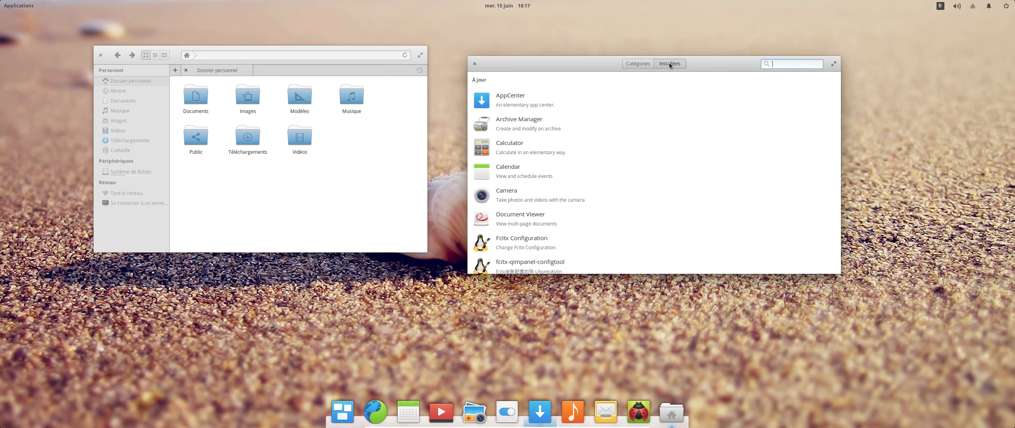
left_click(634, 64)
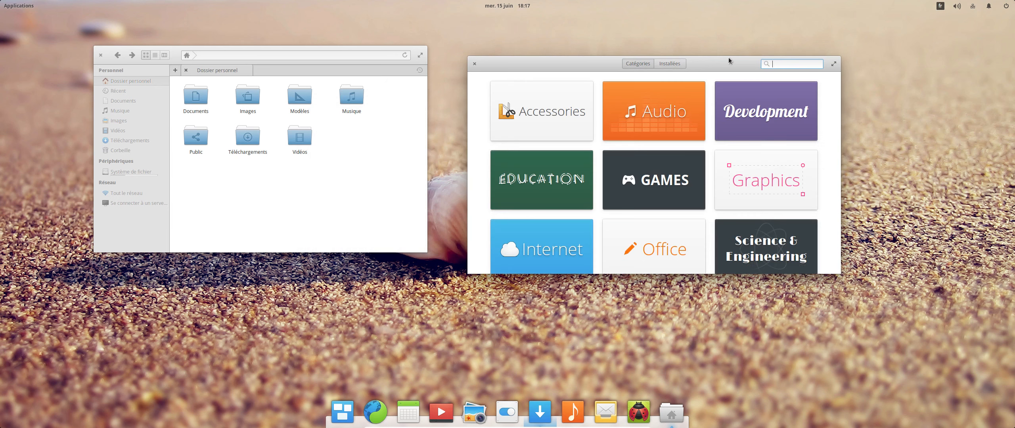
left_click_drag(723, 63, 705, 4)
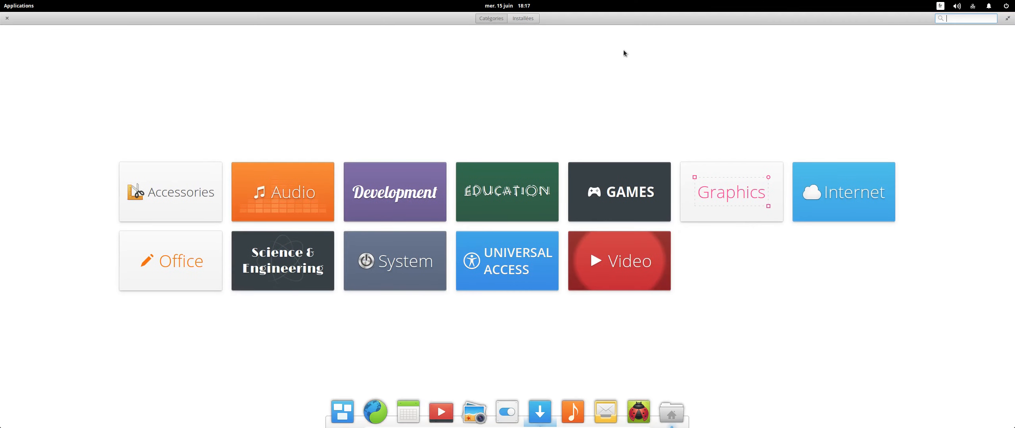
Browse the applications in the Education and Office categories, ending with the Office list open
left_click(516, 196)
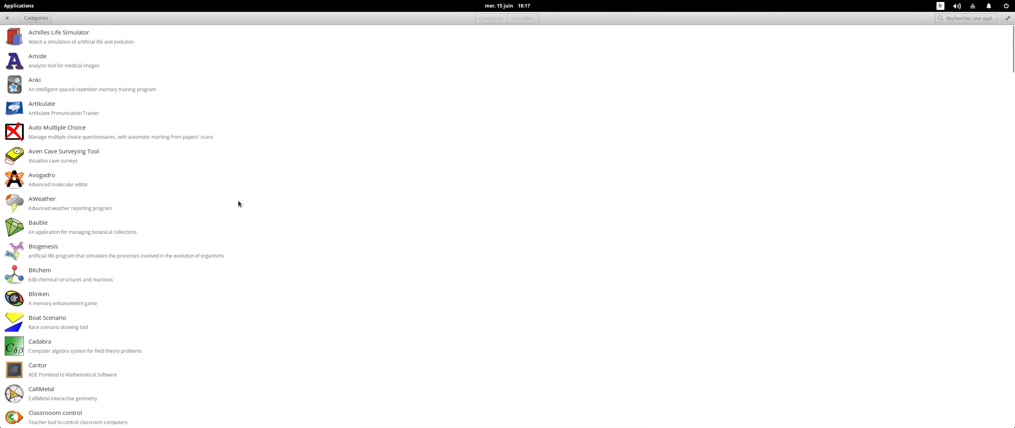
scroll(97, 193, "down", 10)
left_click(33, 19)
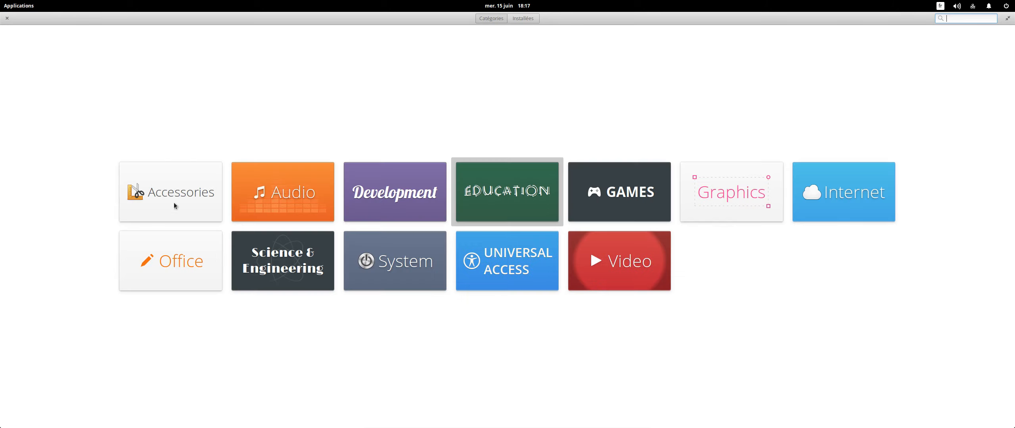
left_click(171, 270)
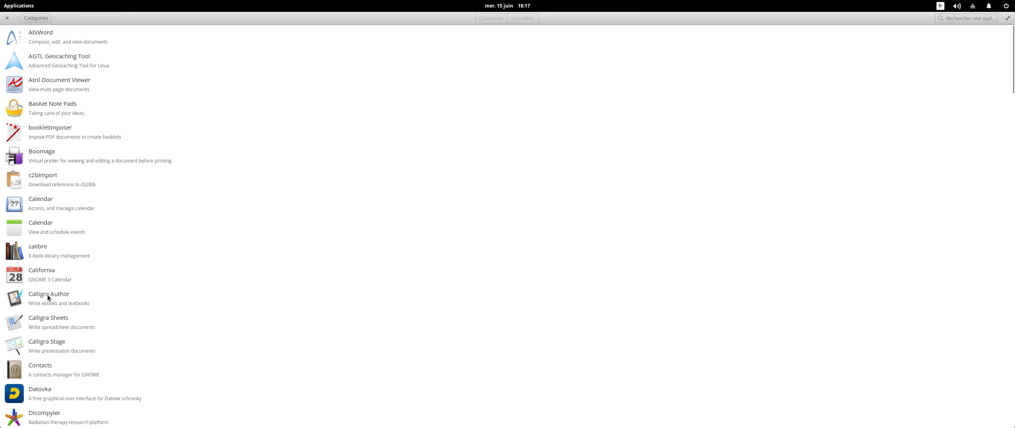
scroll(56, 313, "down", 3)
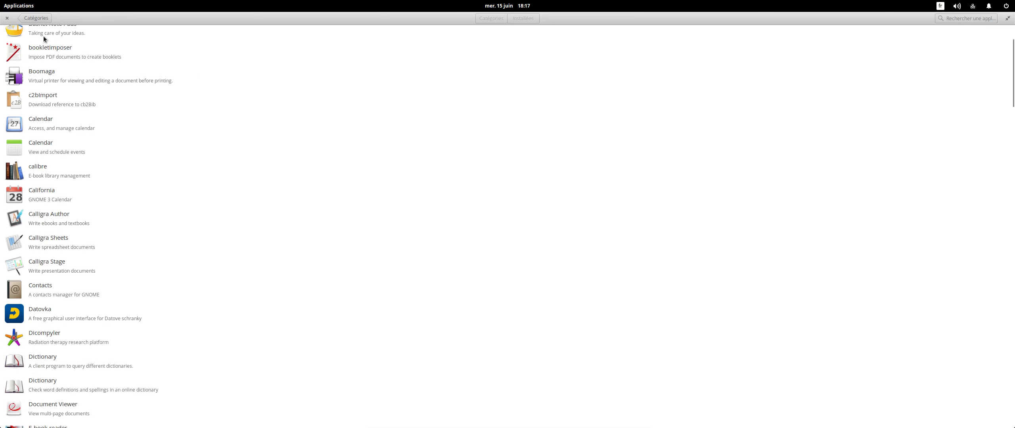
left_click(38, 18)
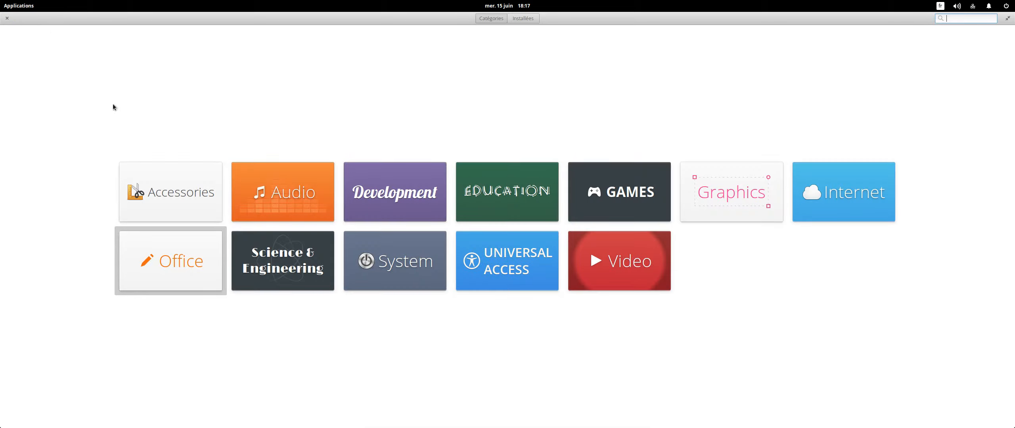
left_click(164, 263)
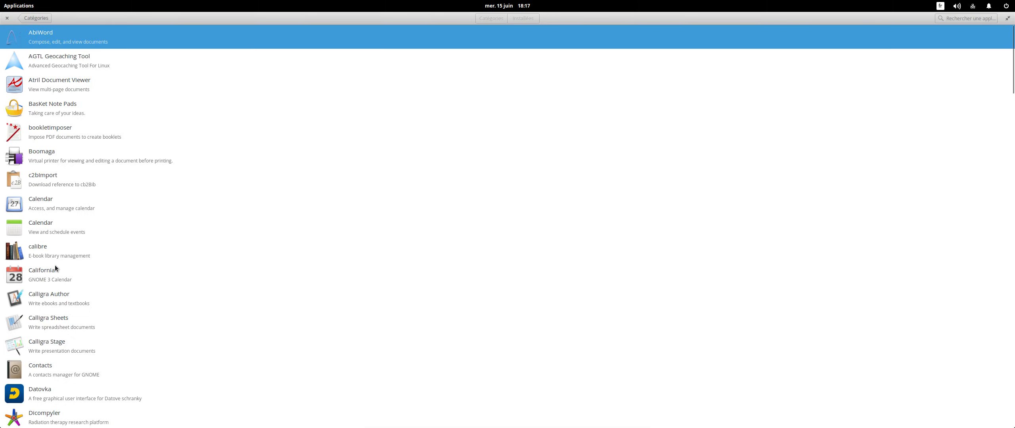
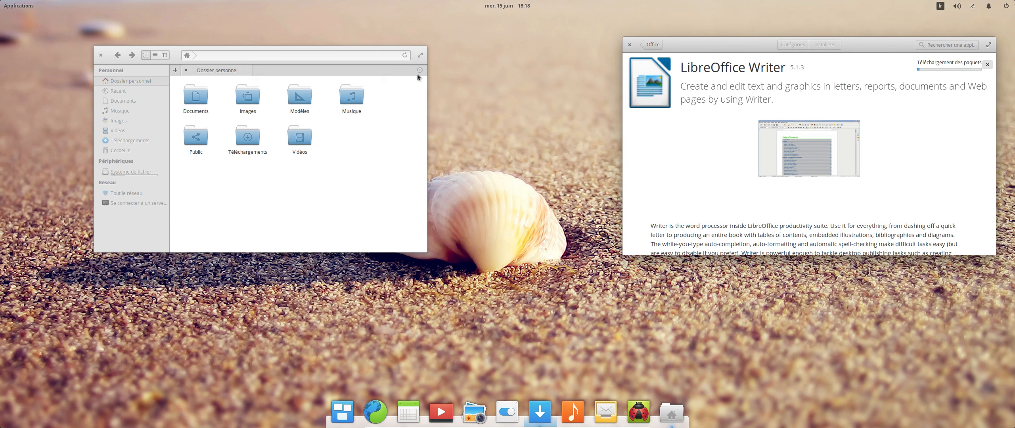
Close the Fichiers window and check the calendar of the date and time indicator
left_click(101, 55)
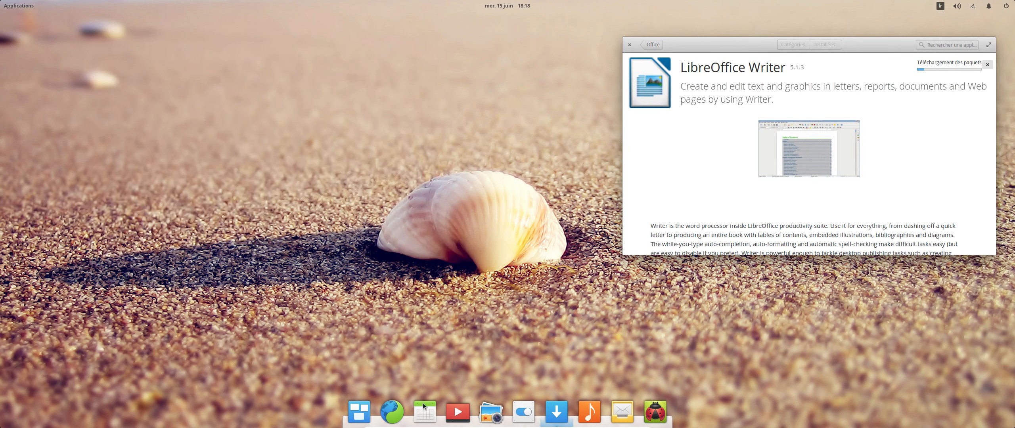
left_click(510, 6)
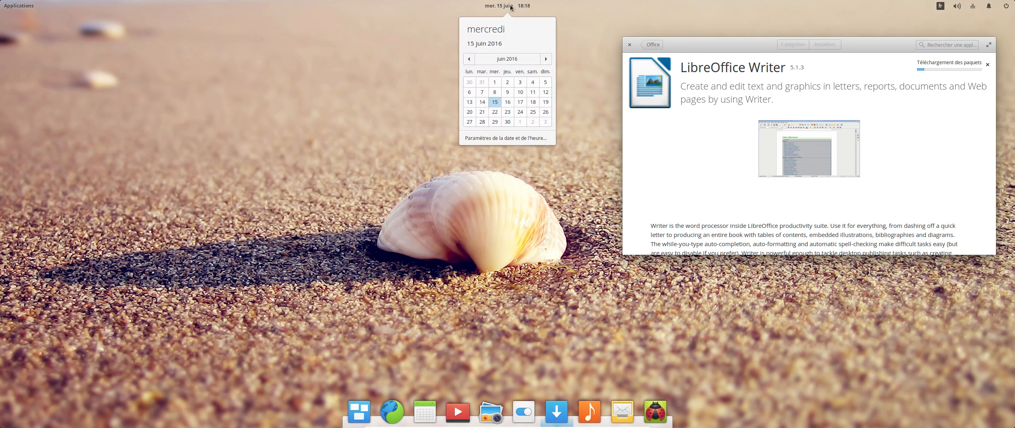
left_click(431, 95)
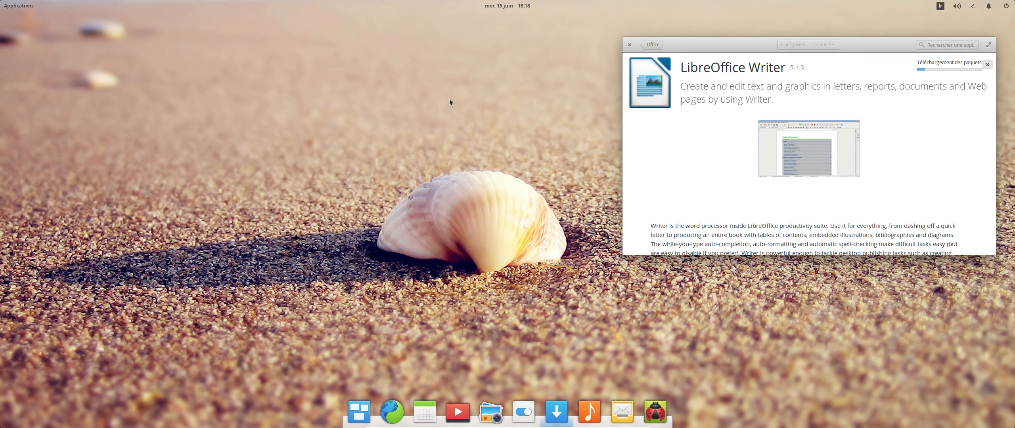
View the sound controls and the available keyboard layouts in the system indicators
left_click(958, 7)
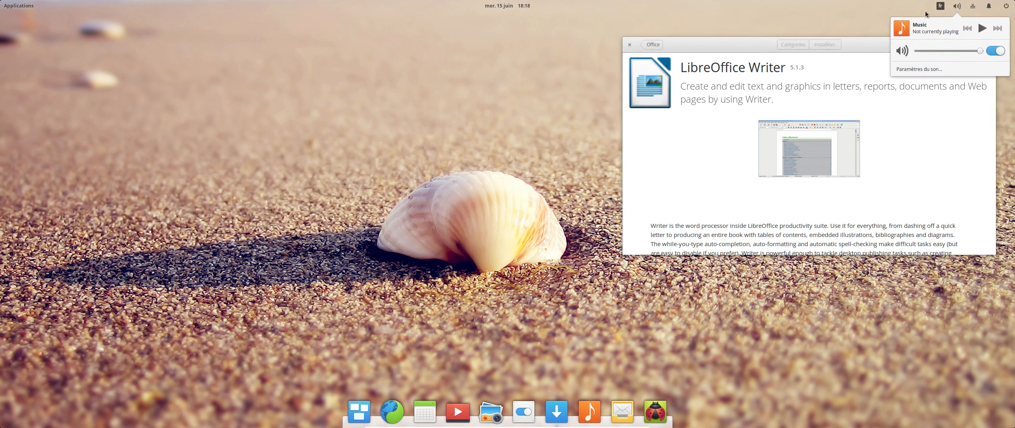
left_click(940, 8)
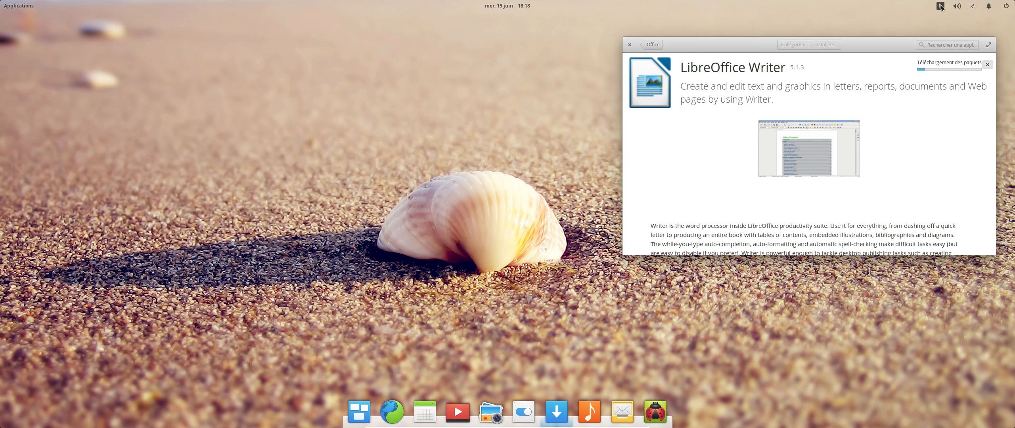
left_click(941, 8)
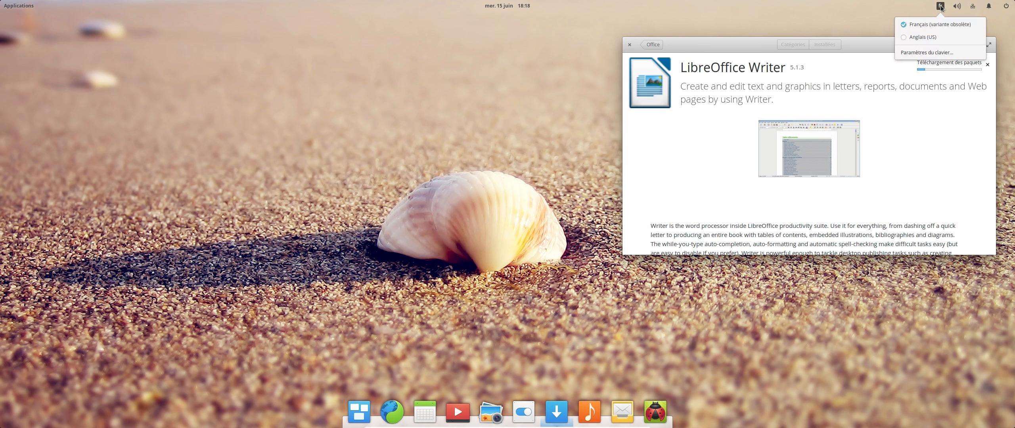
left_click(871, 21)
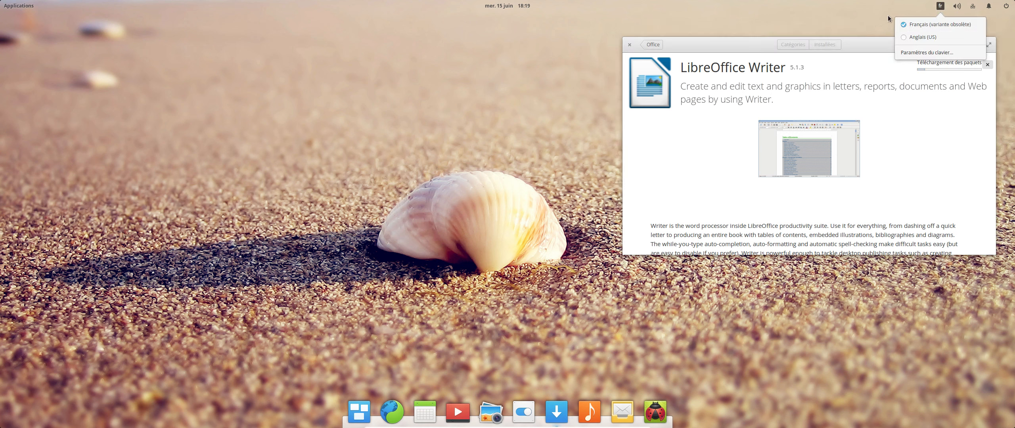
Check the notification indicator, turn Ne pas déranger on and back off, and dismiss it
left_click(989, 7)
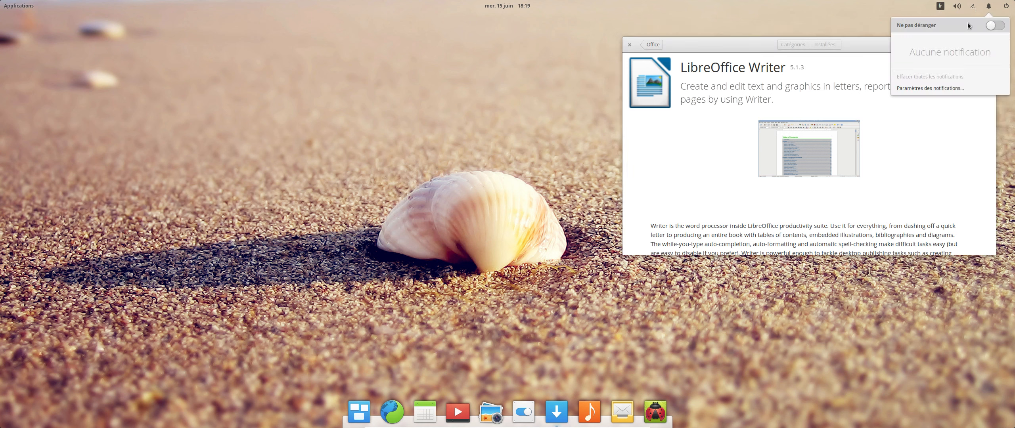
left_click(993, 27)
left_click(992, 27)
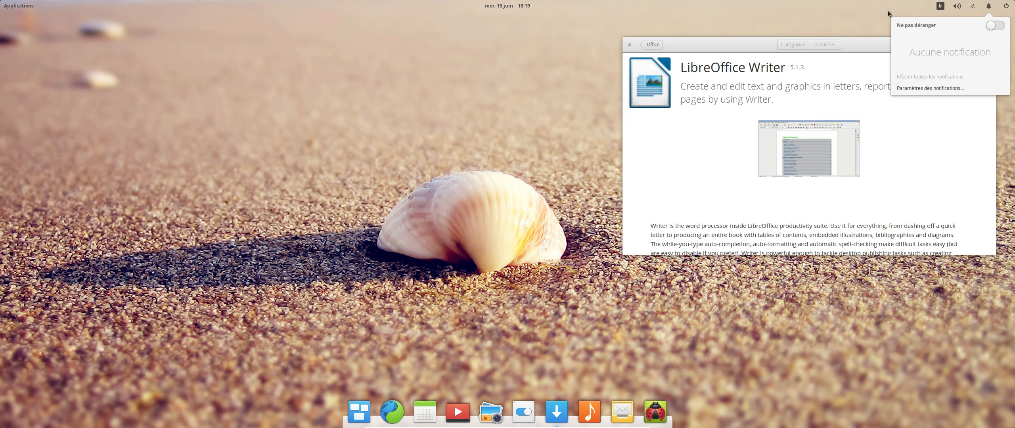
mouse_move(940, 6)
left_click(869, 22)
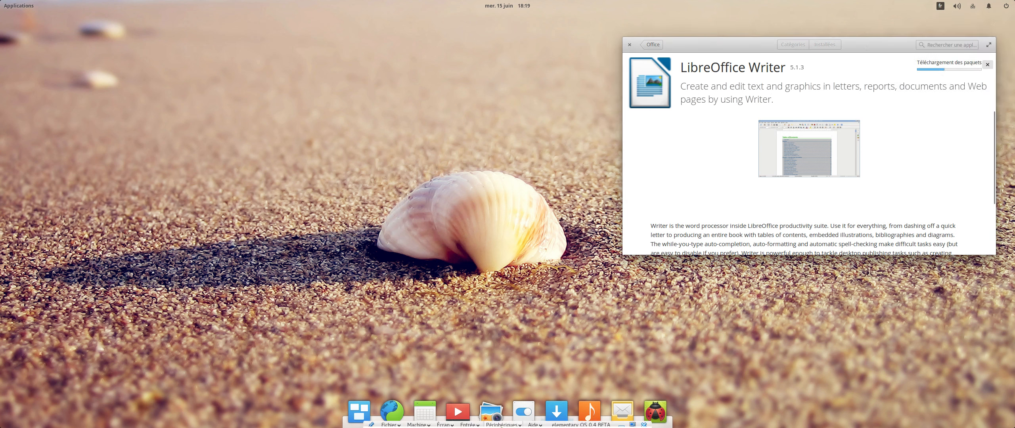
Launch the Simple Scan scanning tool from the applications list and move its window to the empty area of the desktop
left_click(14, 7)
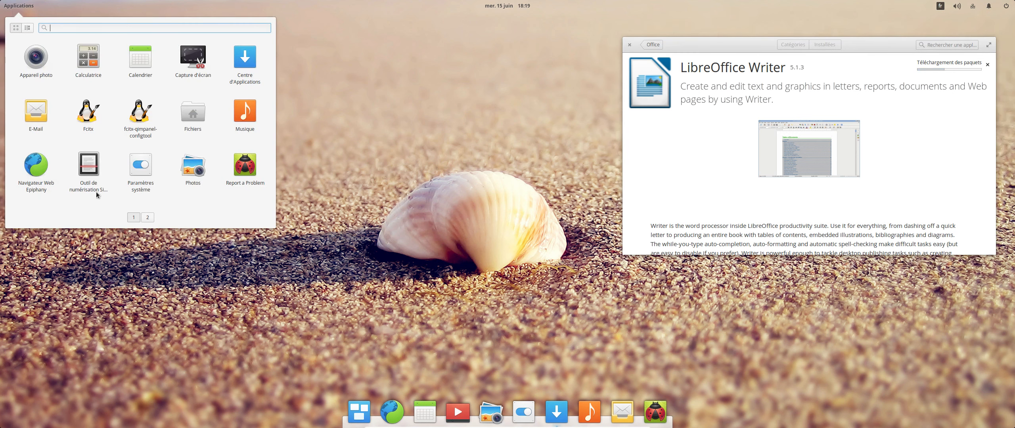
left_click(90, 165)
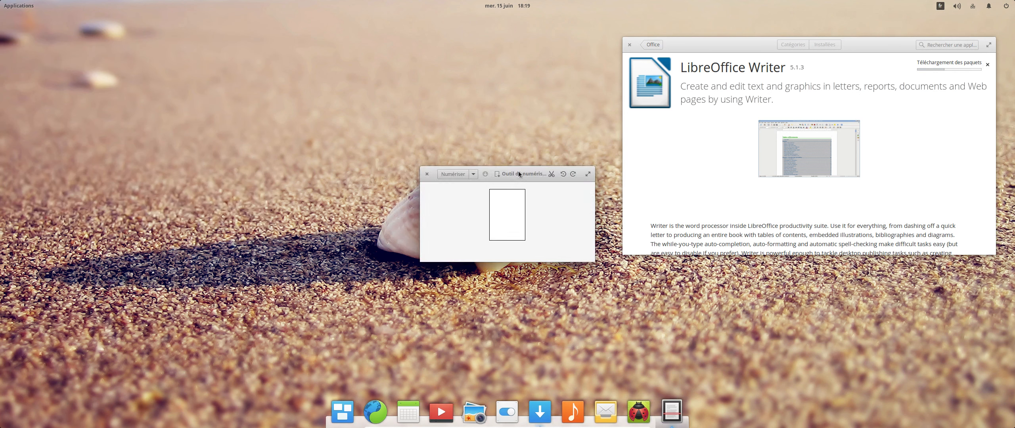
left_click_drag(518, 172, 218, 91)
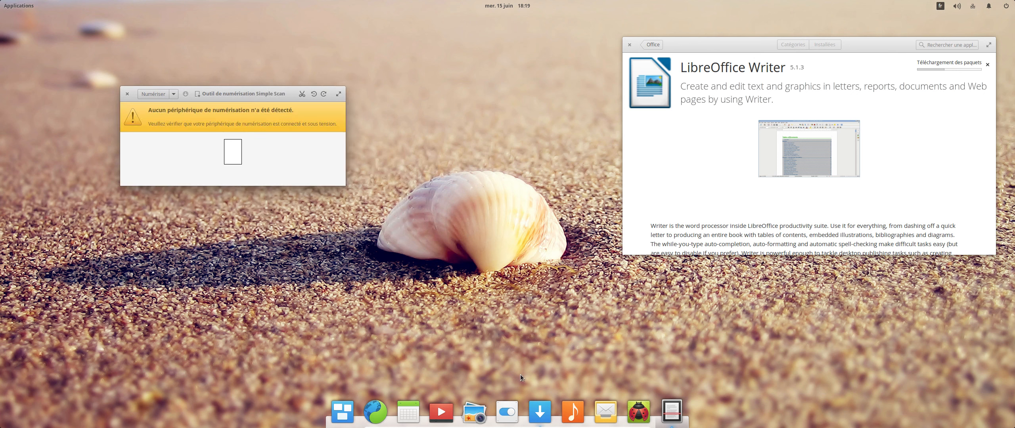
Open E-Mail, view the mail services offered for a new account and cancel the account setup
left_click(605, 412)
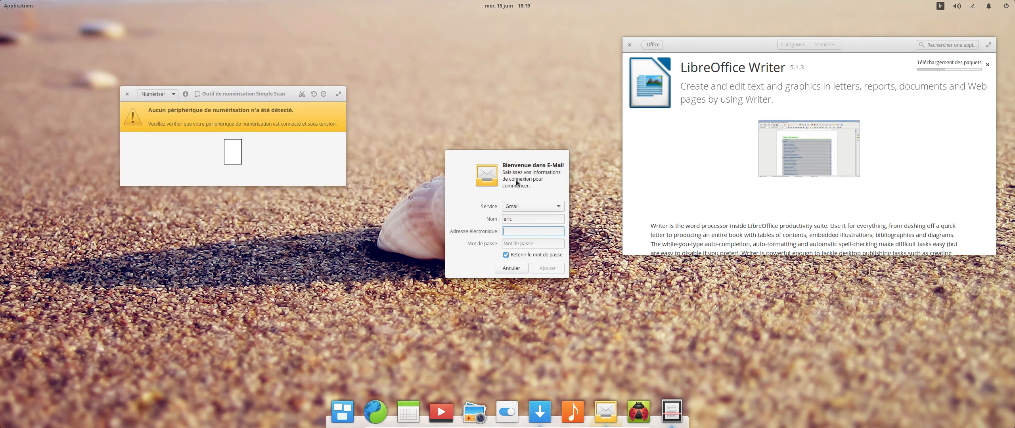
left_click(562, 206)
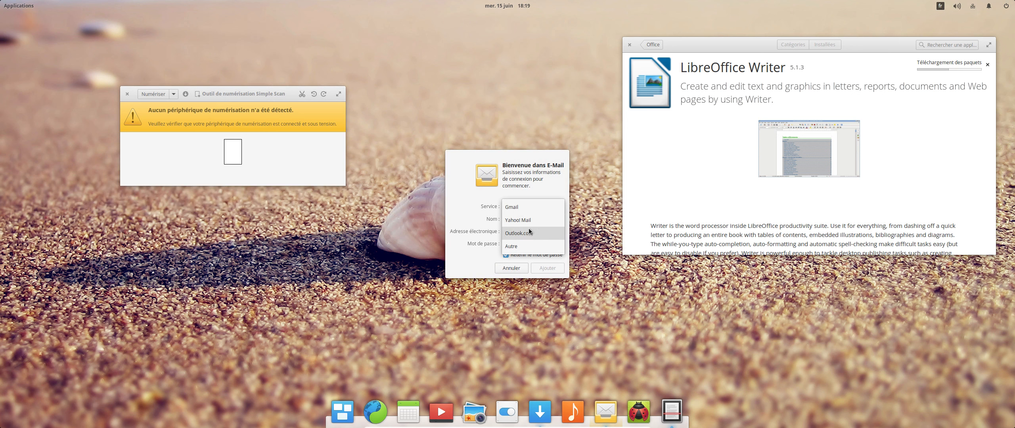
left_click(480, 195)
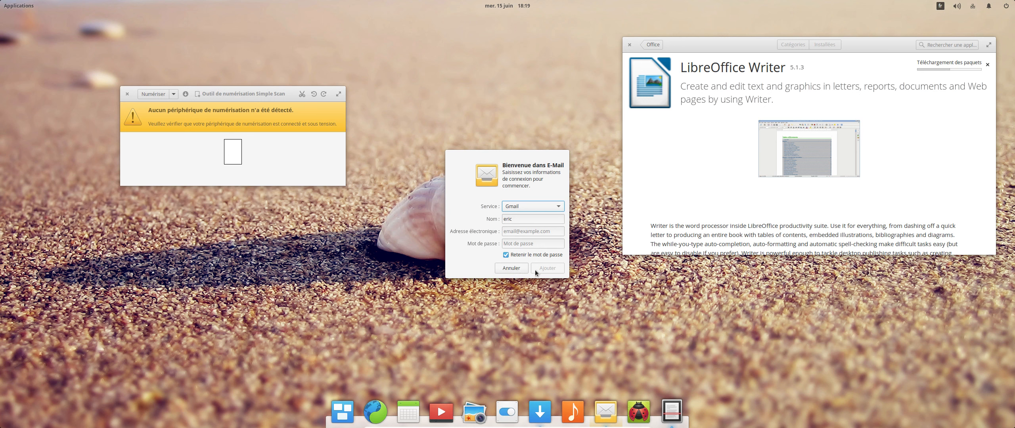
left_click(500, 268)
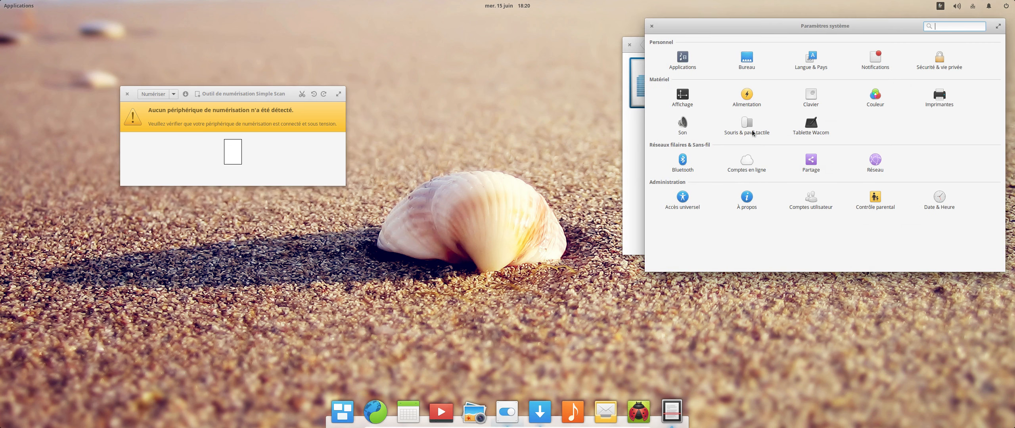
Move the Paramètres système window off the application store and start adding a printer on the Imprimantes page
left_click_drag(811, 29, 379, 168)
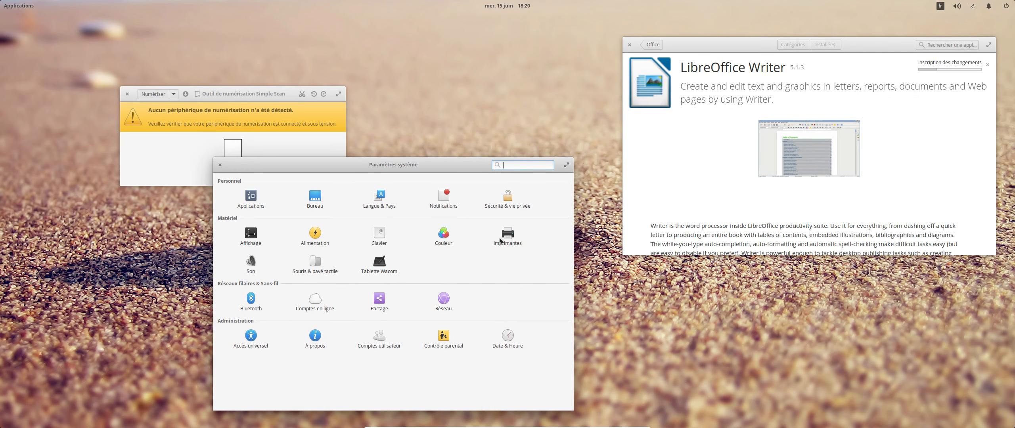
left_click(512, 238)
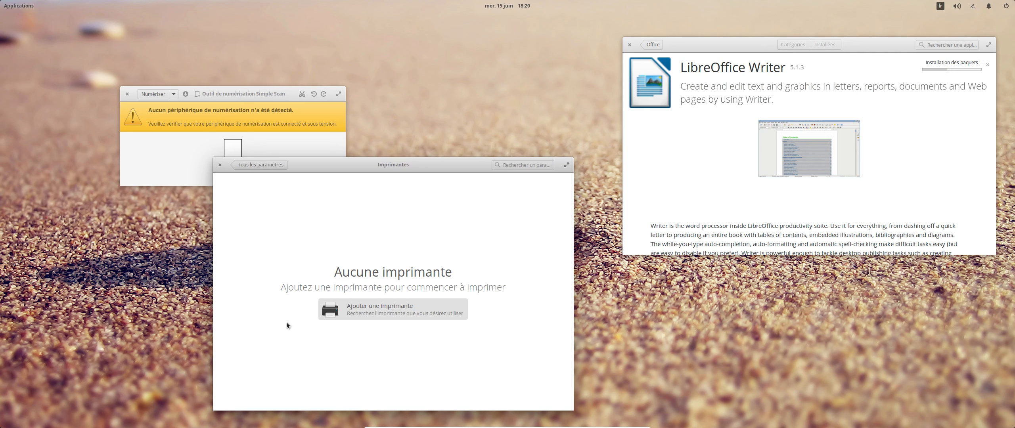
left_click(363, 311)
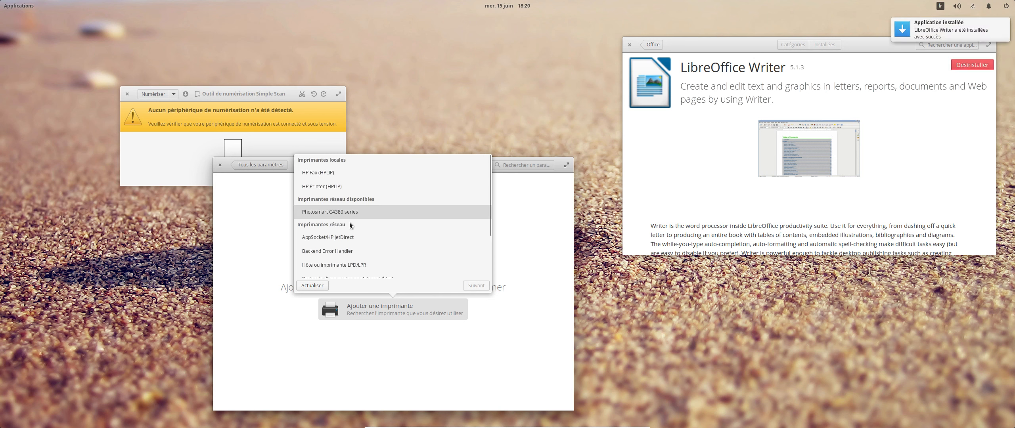
Try adding the local HP Printer (HPLIP) and choose HP in the list of manufacturers
left_click(336, 189)
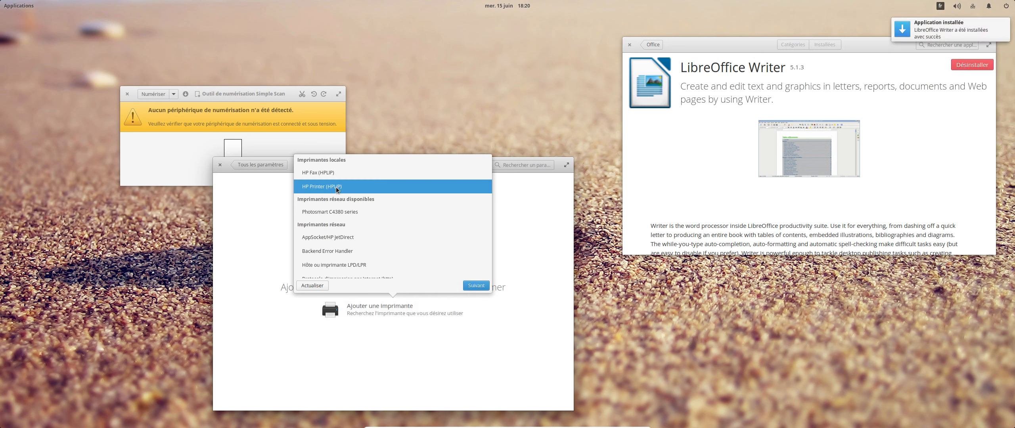
left_click(472, 288)
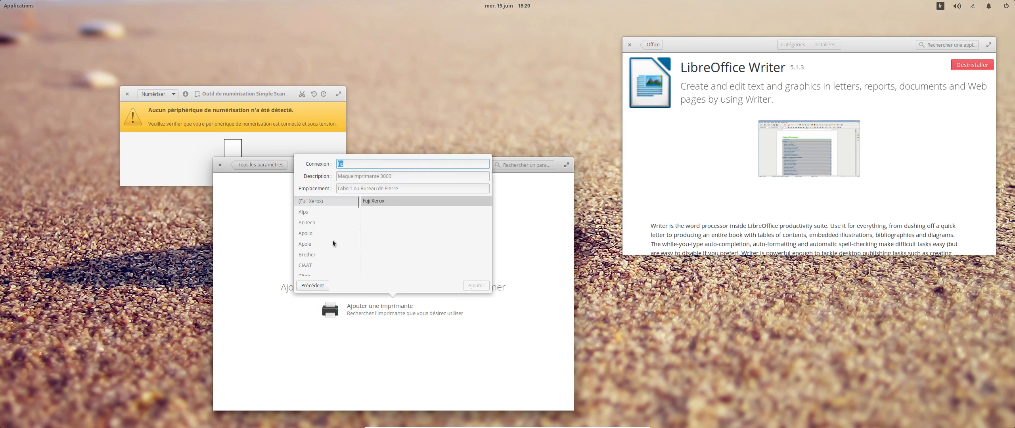
scroll(317, 243, "down", 10)
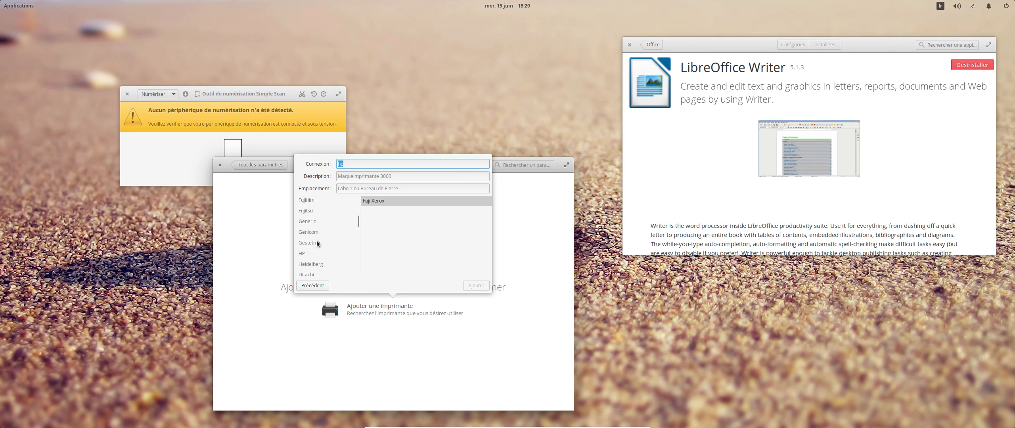
scroll(316, 242, "down", 4)
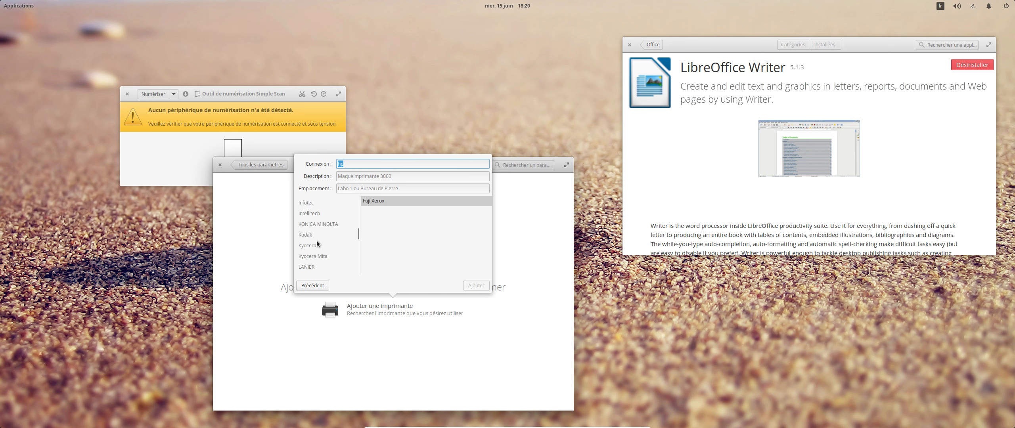
scroll(317, 244, "down", 6)
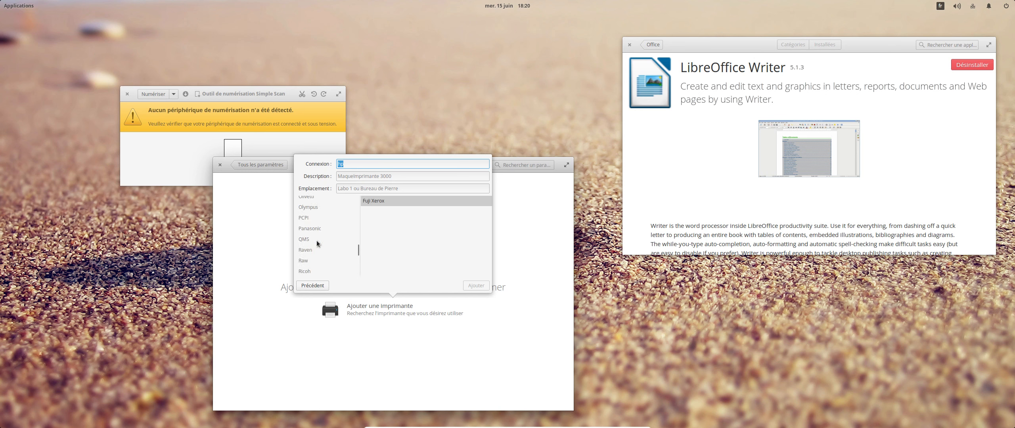
scroll(317, 243, "up", 8)
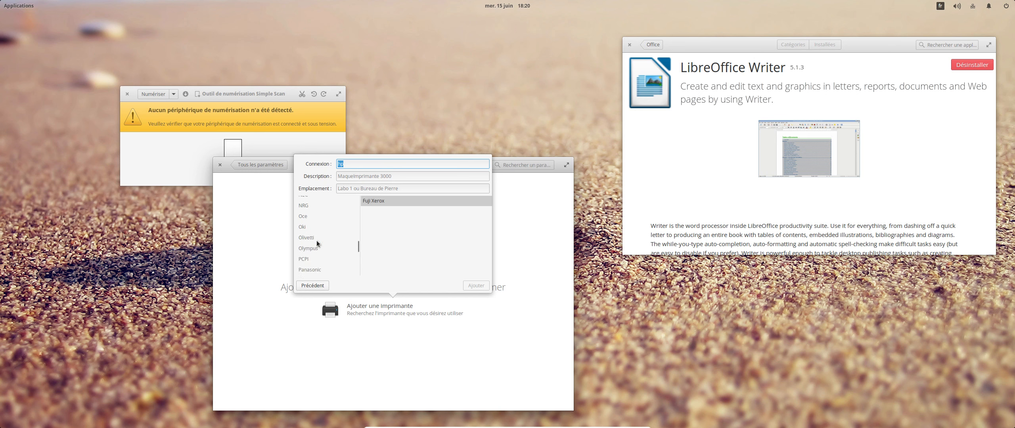
scroll(317, 243, "up", 3)
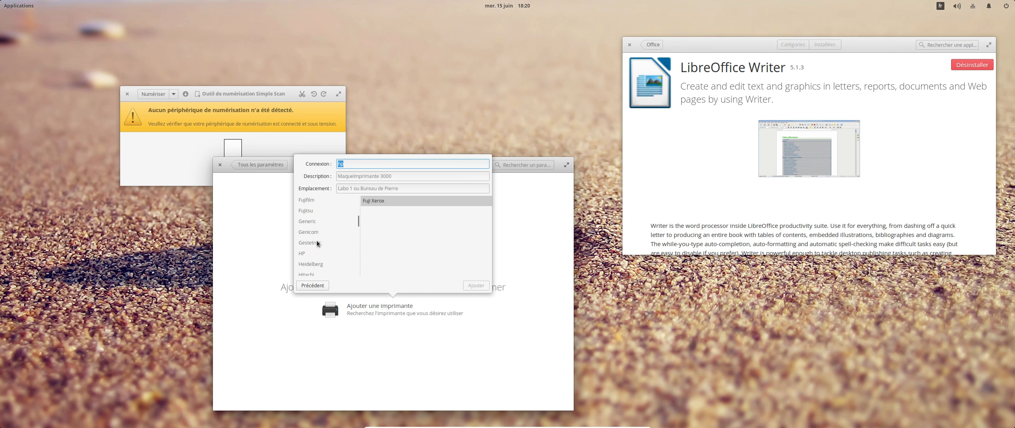
left_click(312, 250)
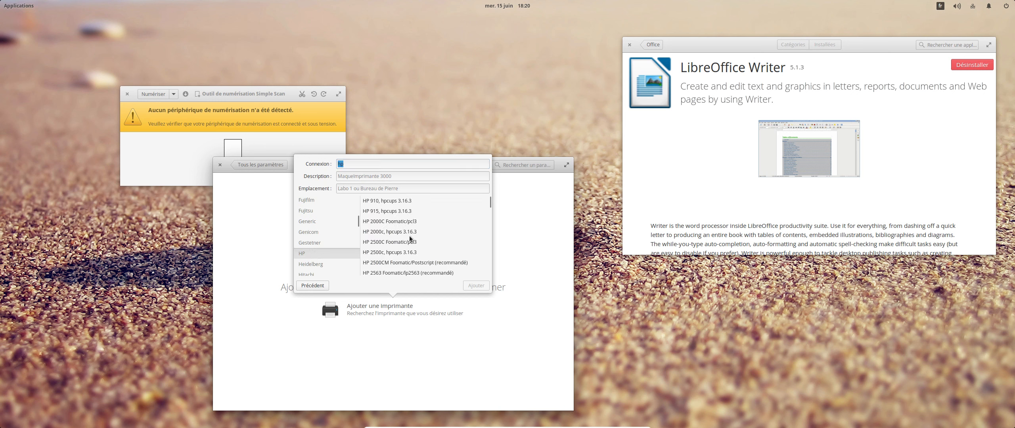
Look through the HP driver list for the Photosmart series models
scroll(411, 252, "down", 12)
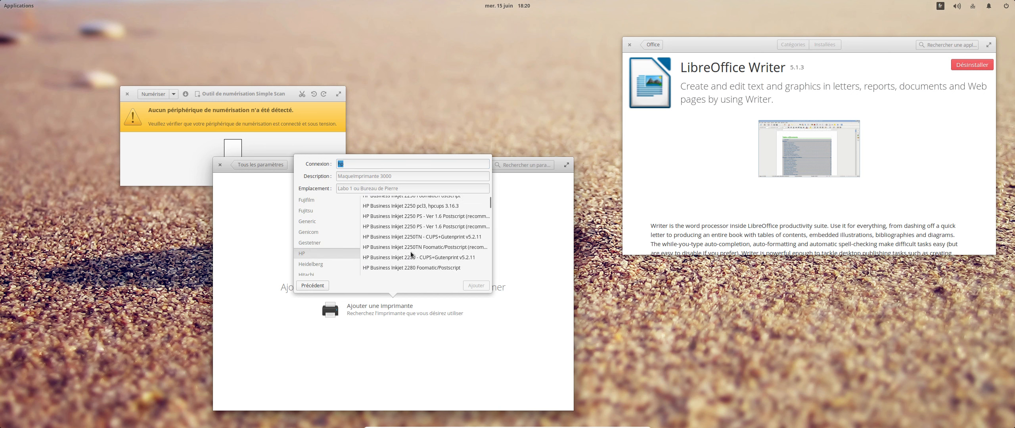
scroll(410, 252, "down", 10)
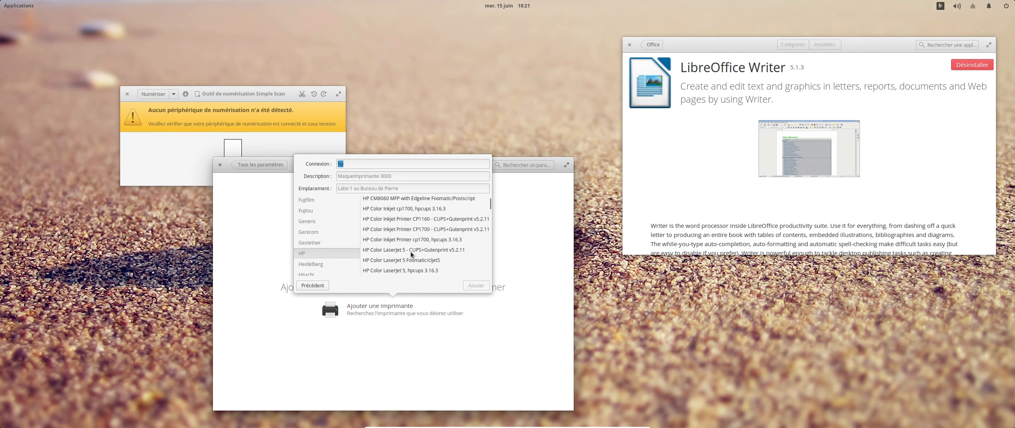
scroll(410, 254, "down", 10)
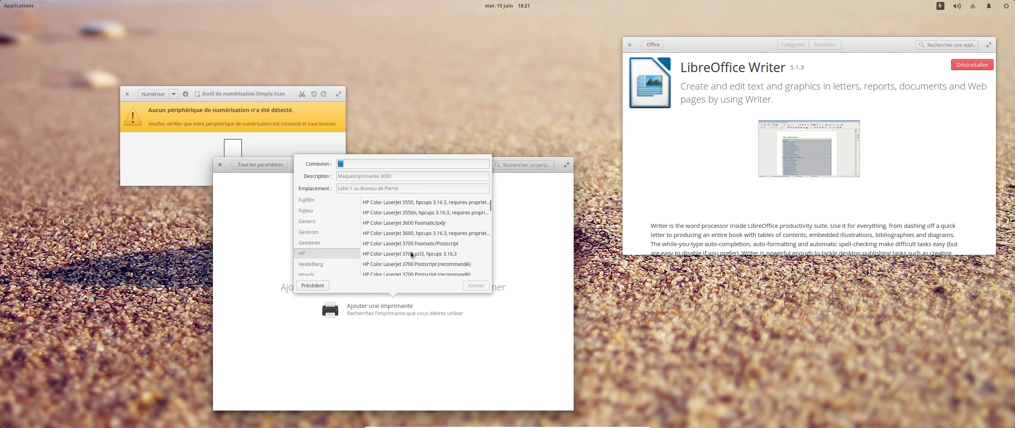
scroll(410, 253, "down", 5)
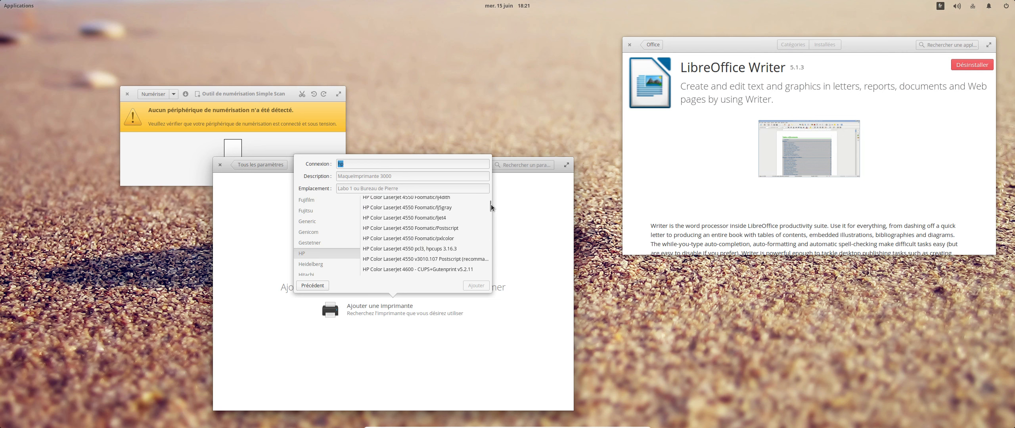
left_click_drag(491, 205, 485, 266)
scroll(471, 255, "down", 10)
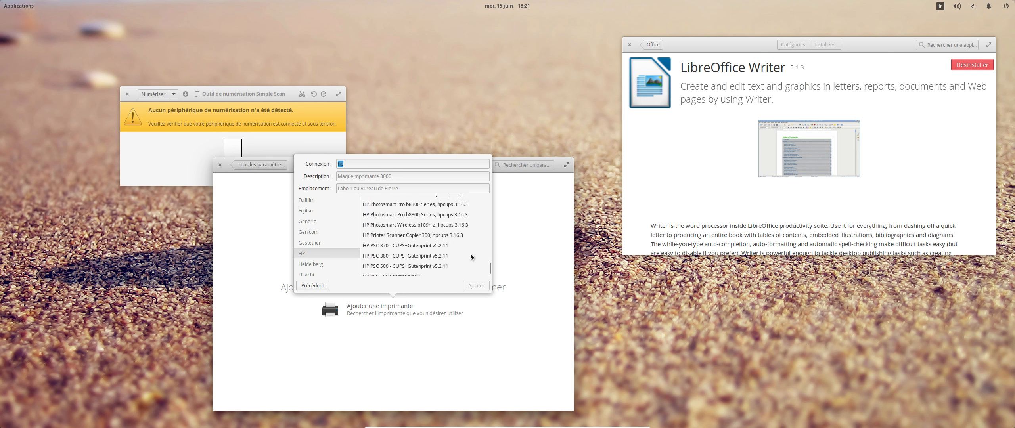
scroll(471, 255, "down", 6)
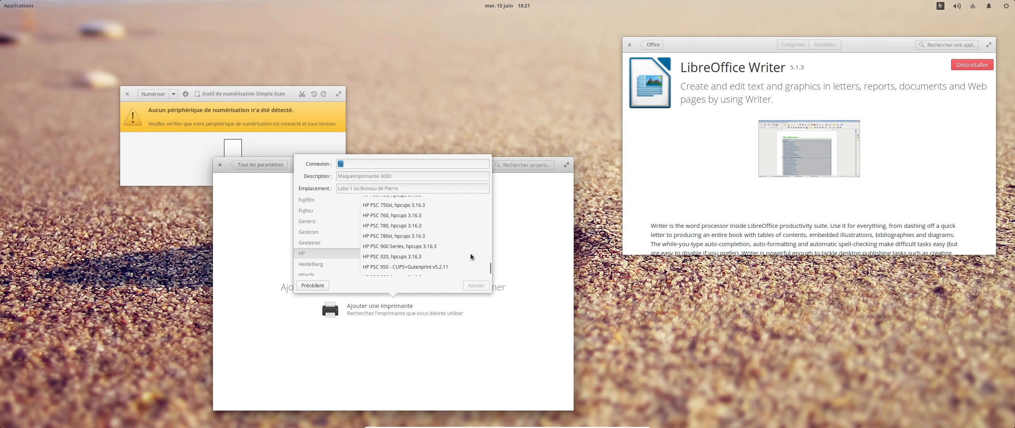
scroll(470, 254, "down", 5)
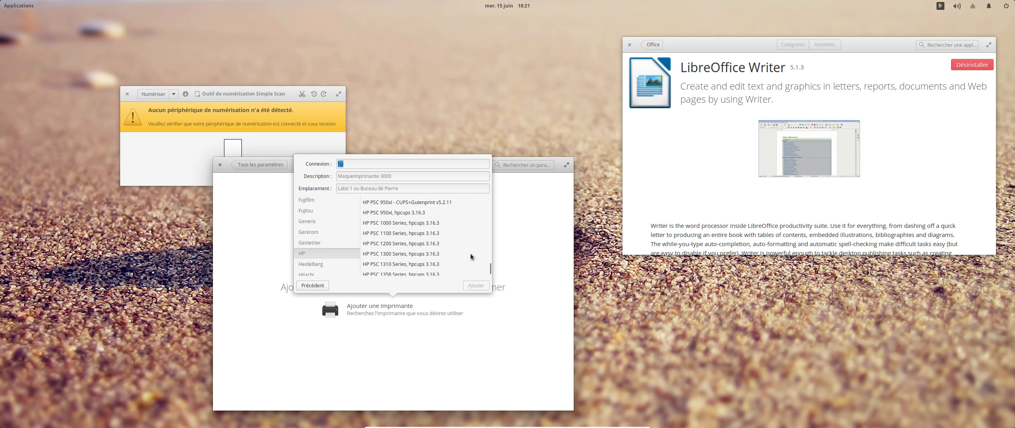
scroll(470, 256, "down", 3)
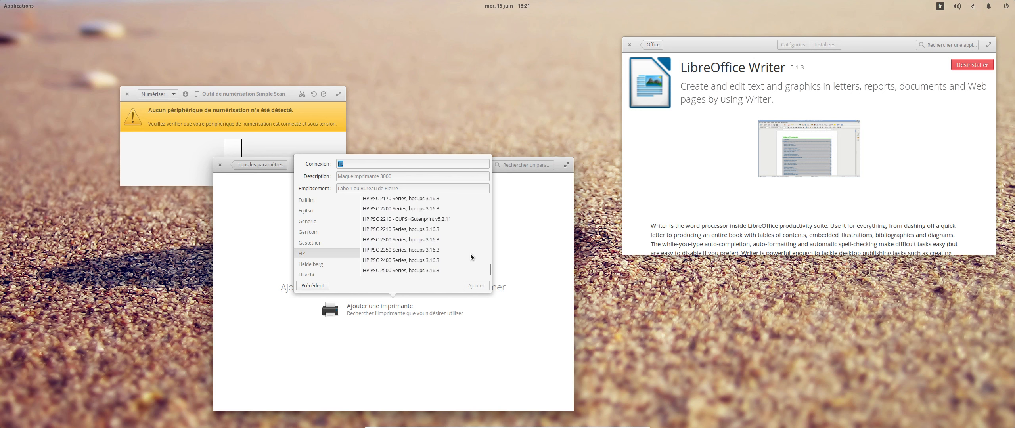
scroll(470, 257, "up", 13)
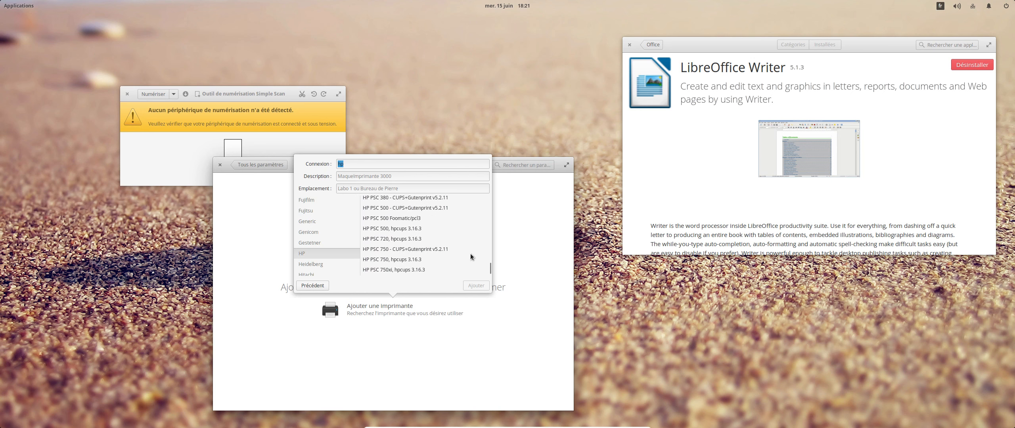
scroll(470, 254, "up", 8)
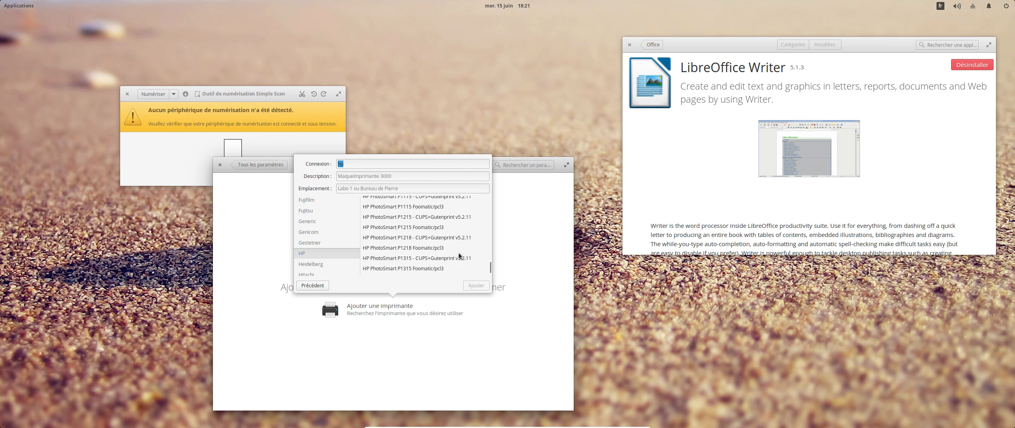
scroll(458, 255, "up", 6)
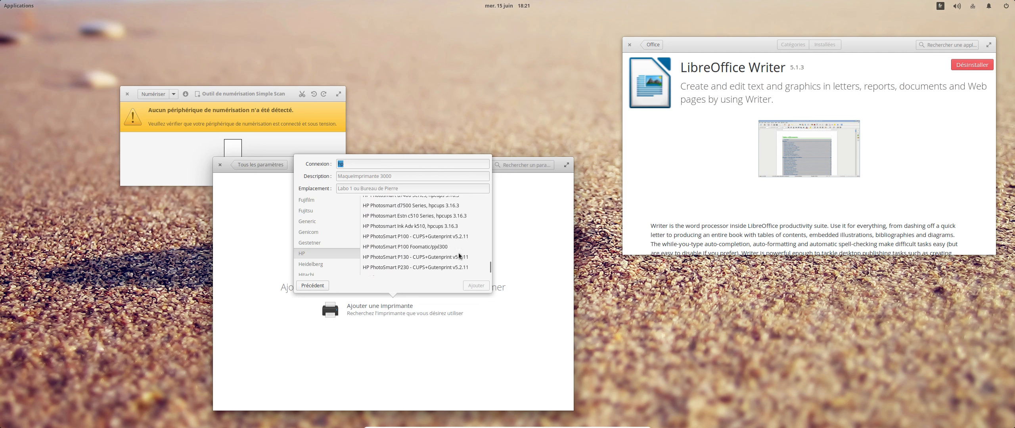
scroll(458, 256, "up", 8)
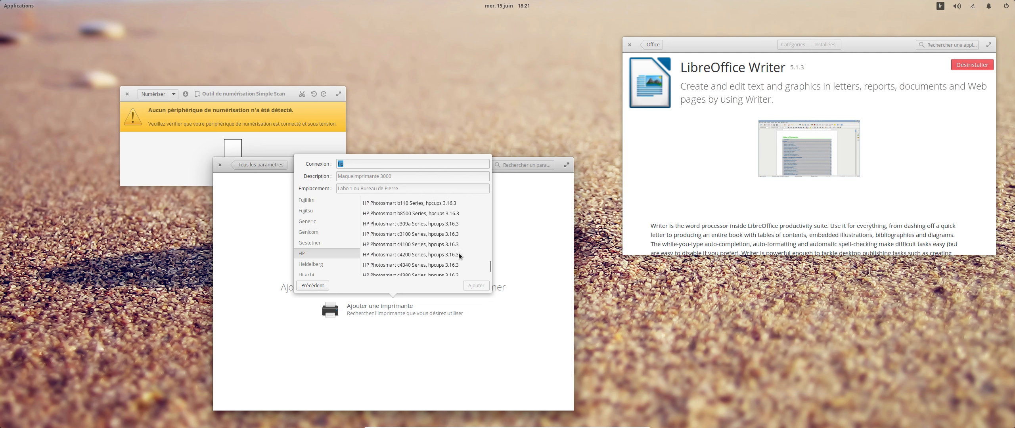
scroll(458, 255, "up", 8)
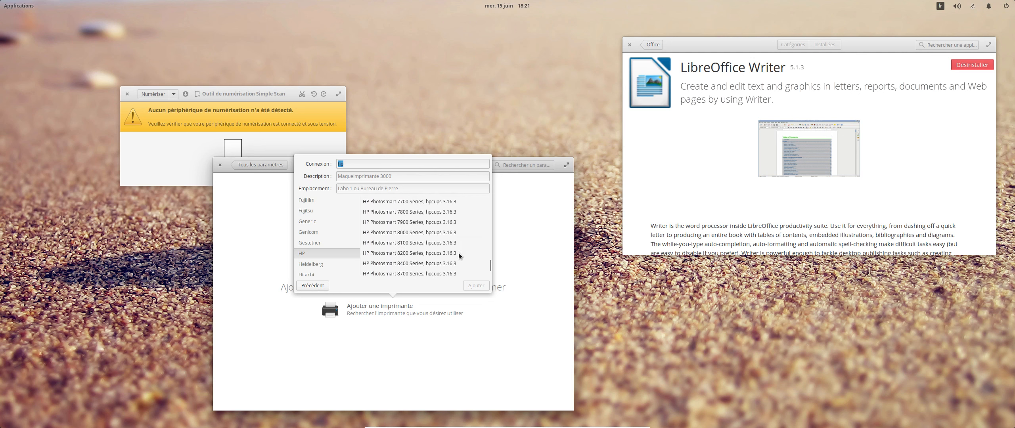
scroll(458, 255, "up", 8)
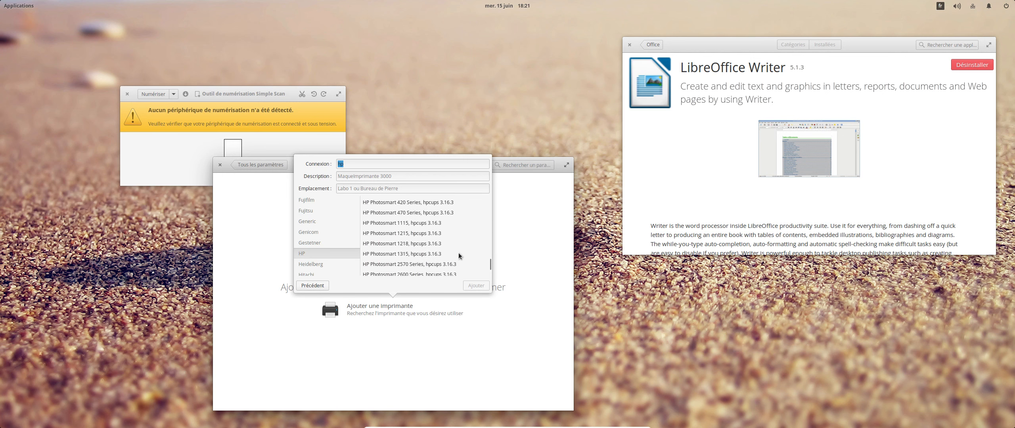
scroll(459, 255, "up", 2)
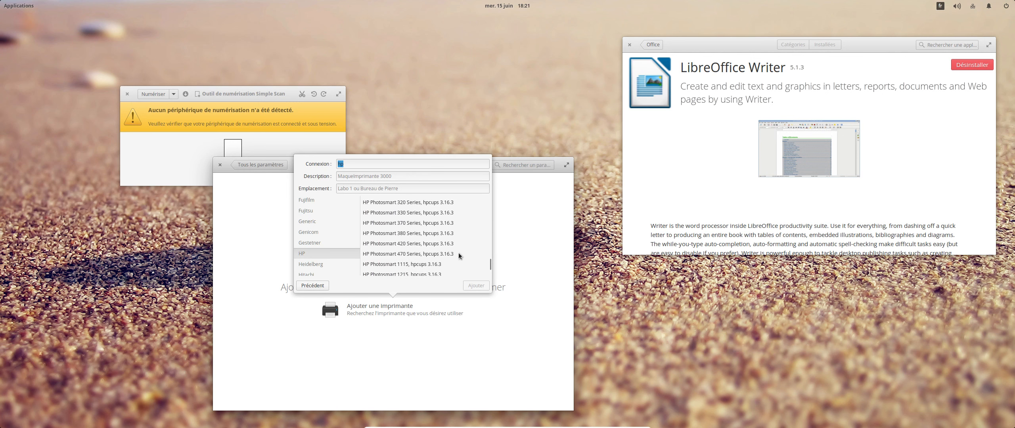
Try the HP Photosmart 420, 470, 1315 and 2570 Series drivers, and return to the list of detected printers
left_click(426, 246)
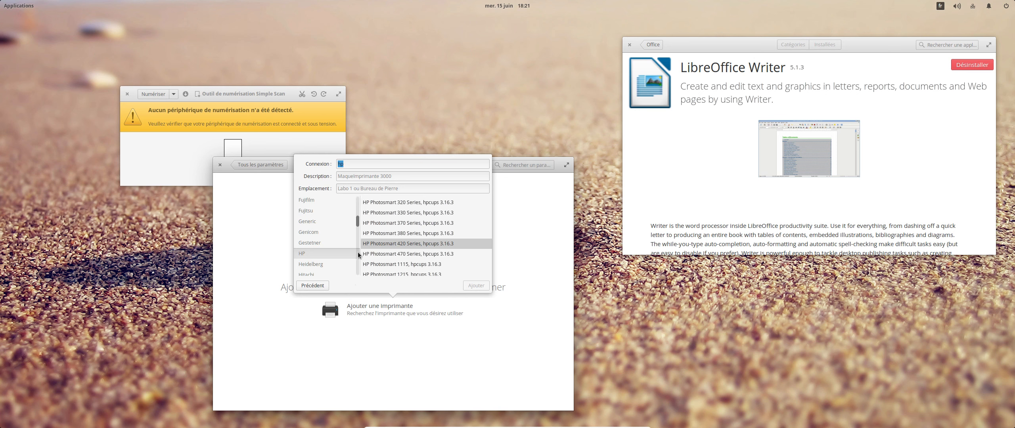
left_click(400, 257)
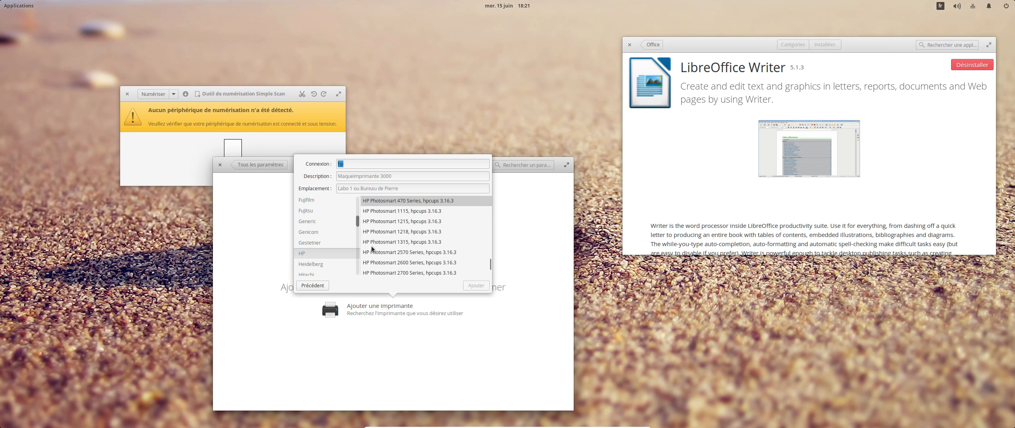
left_click(390, 243)
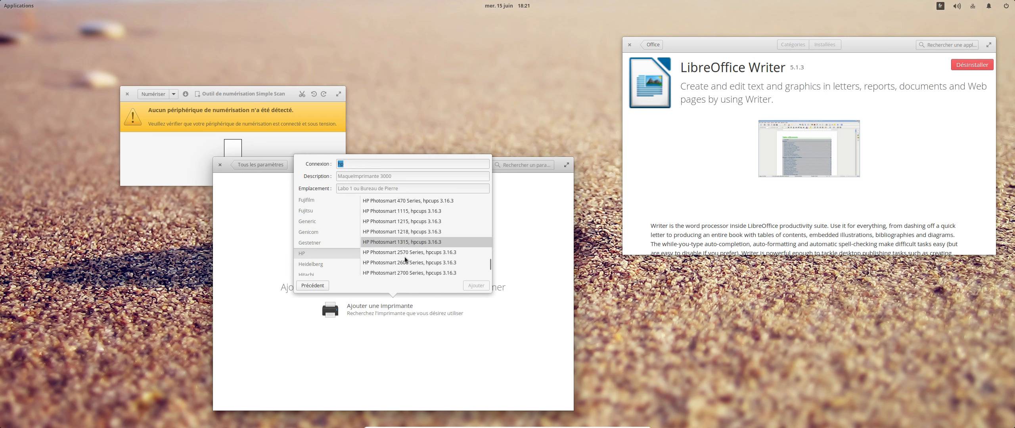
left_click(388, 253)
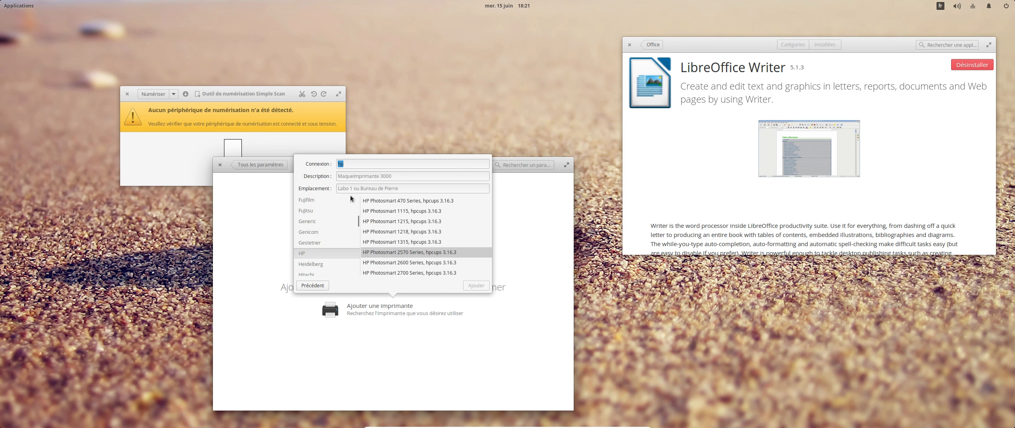
left_click(312, 286)
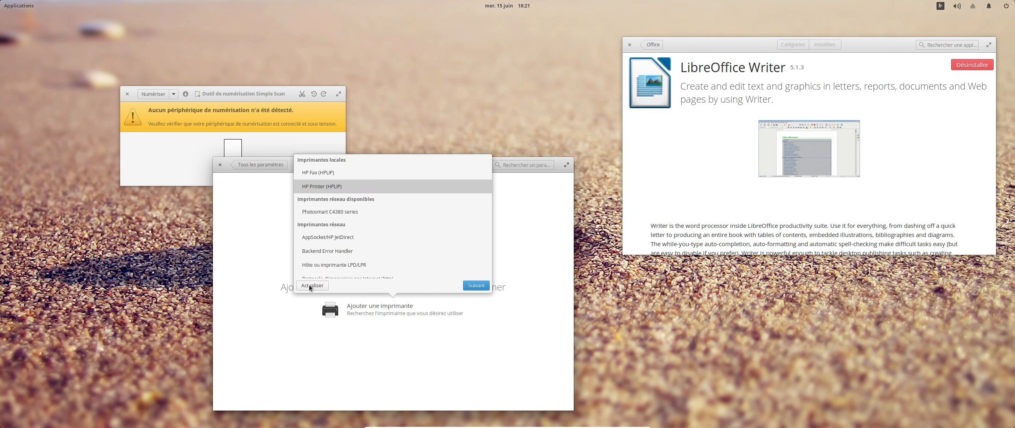
Add the detected Photosmart C4380 series network printer with the HP Photosmart c4380 Series, hpcups 3.16.3 driver
left_click(338, 213)
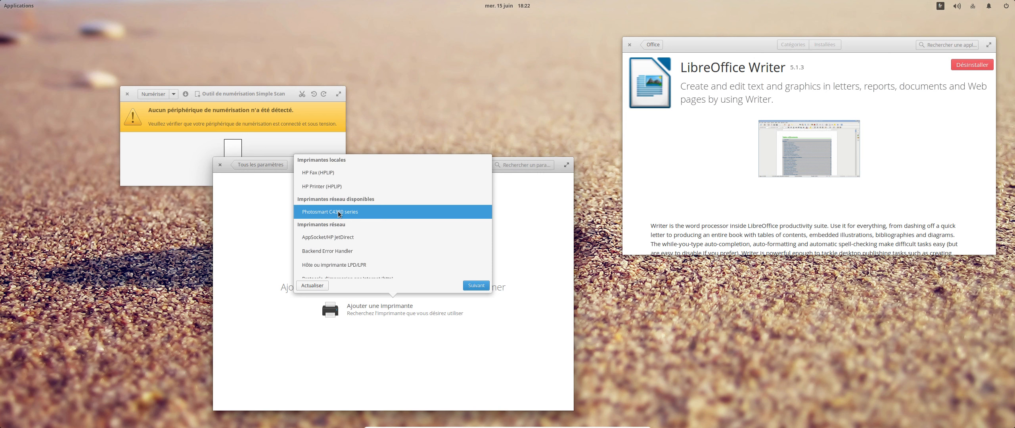
left_click(475, 286)
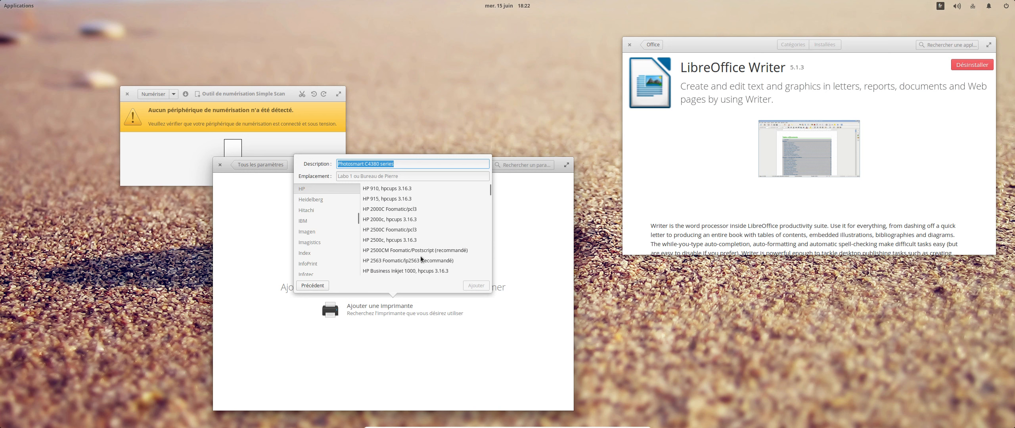
scroll(430, 242, "down", 3)
scroll(430, 242, "down", 4)
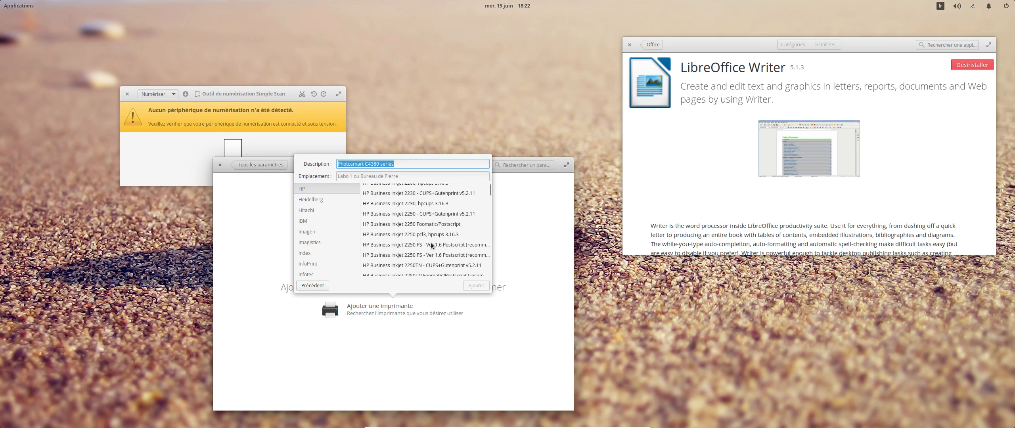
scroll(432, 244, "down", 2)
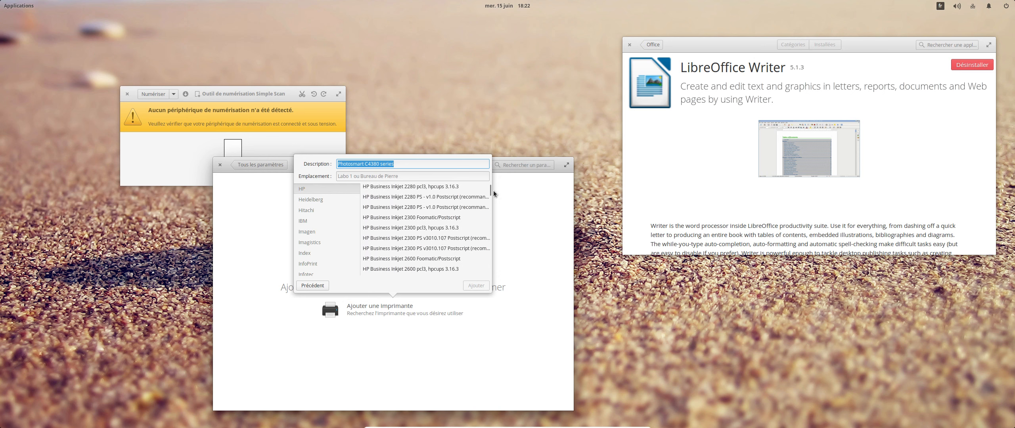
left_click_drag(489, 188, 483, 270)
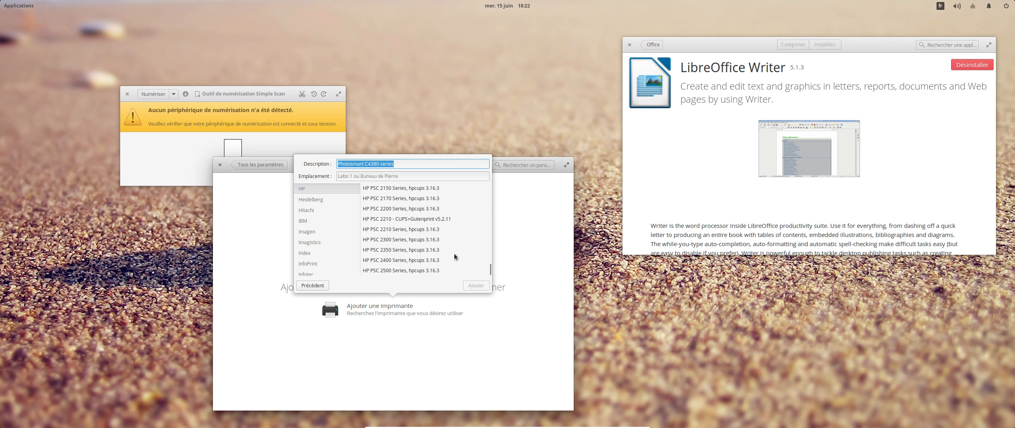
scroll(452, 262, "down", 5)
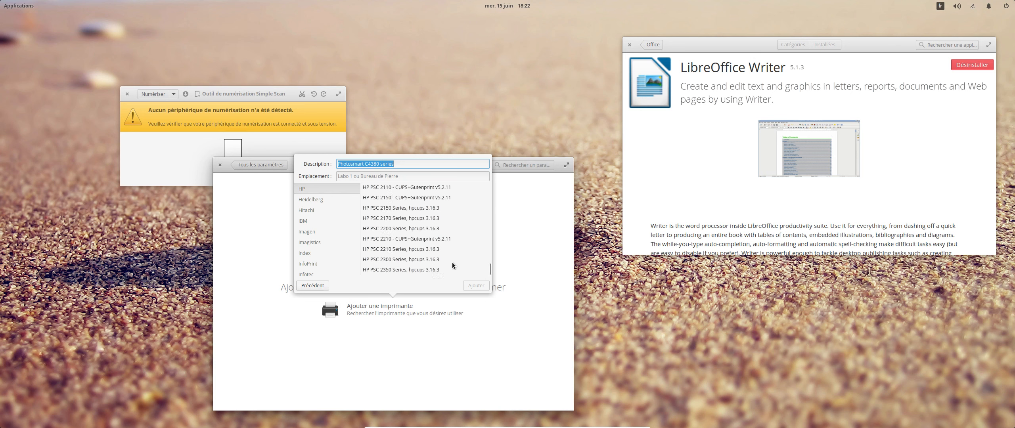
scroll(455, 263, "up", 10)
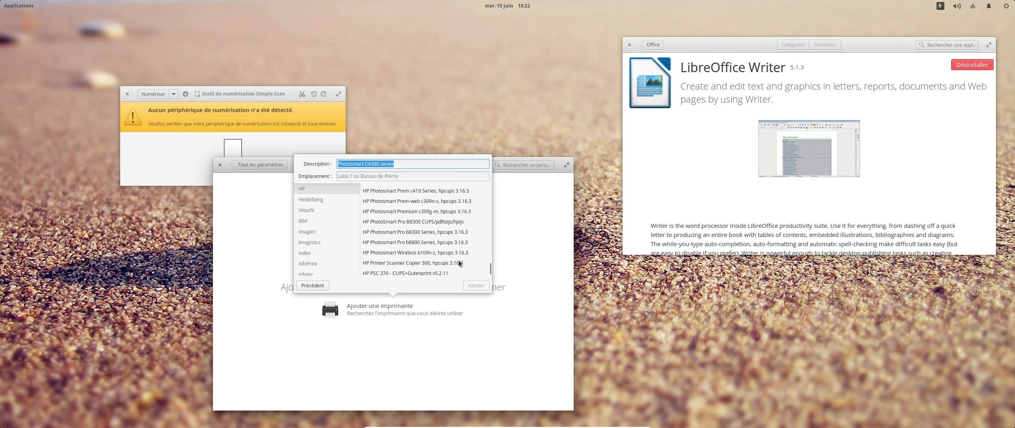
scroll(455, 262, "up", 4)
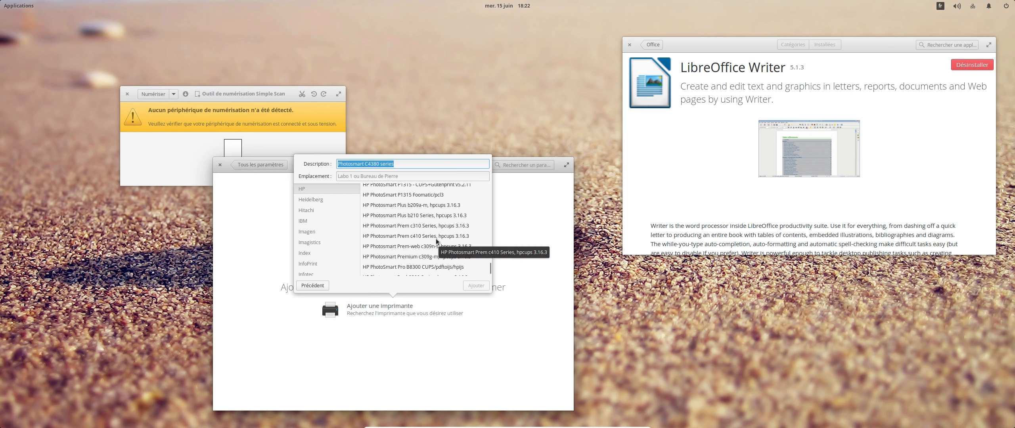
scroll(437, 242, "up", 5)
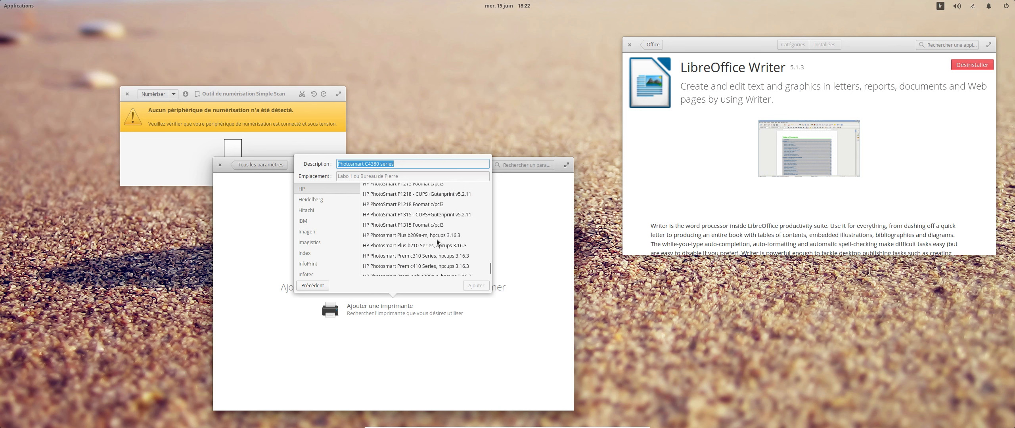
scroll(438, 242, "down", 8)
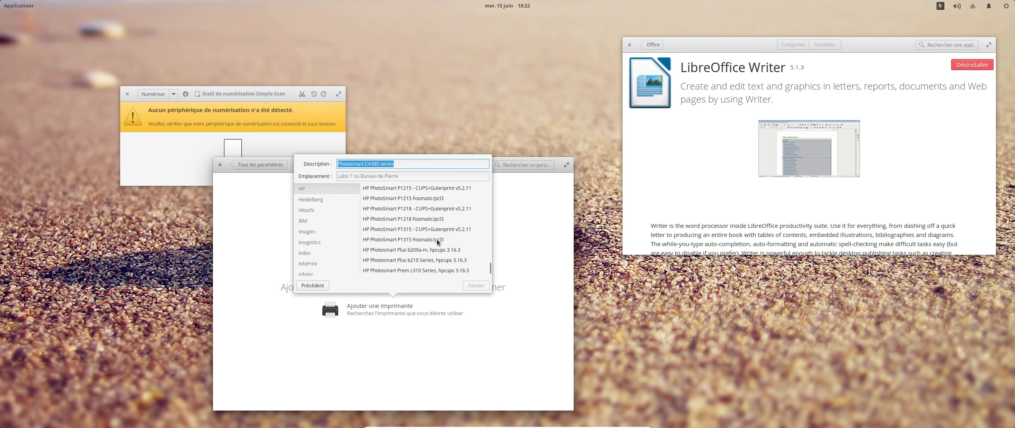
scroll(437, 242, "down", 6)
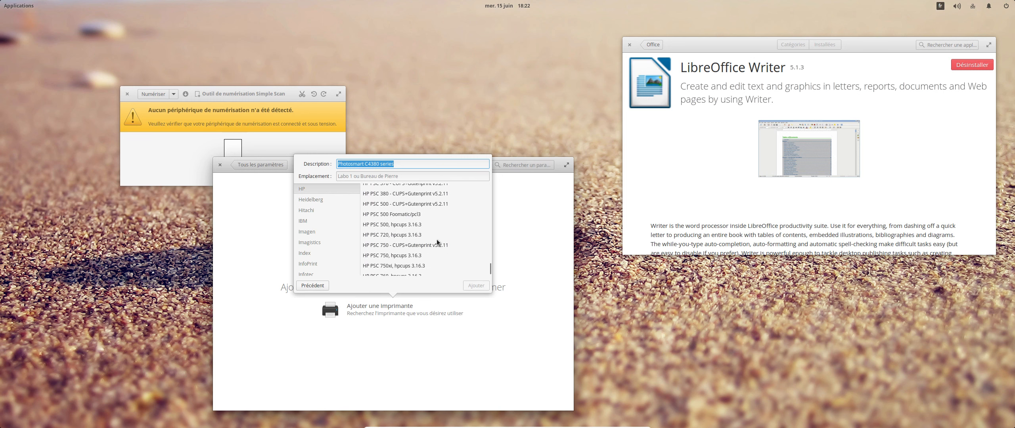
scroll(437, 241, "down", 4)
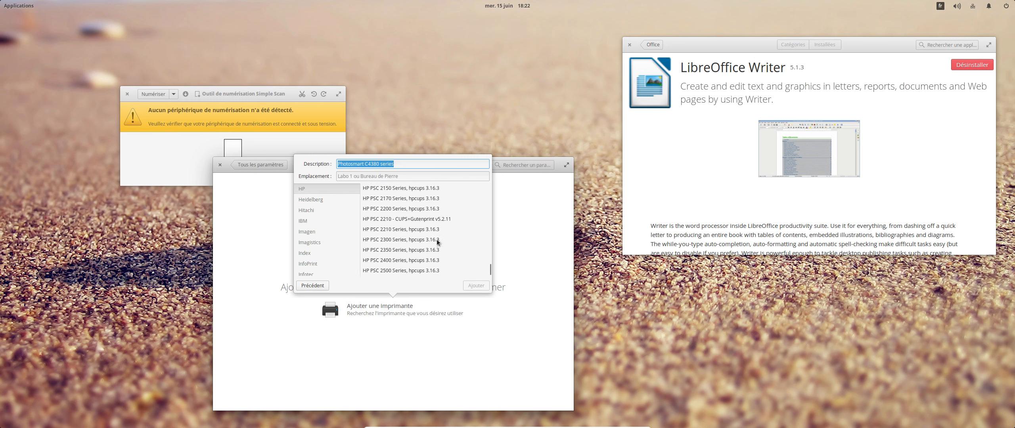
scroll(437, 242, "up", 9)
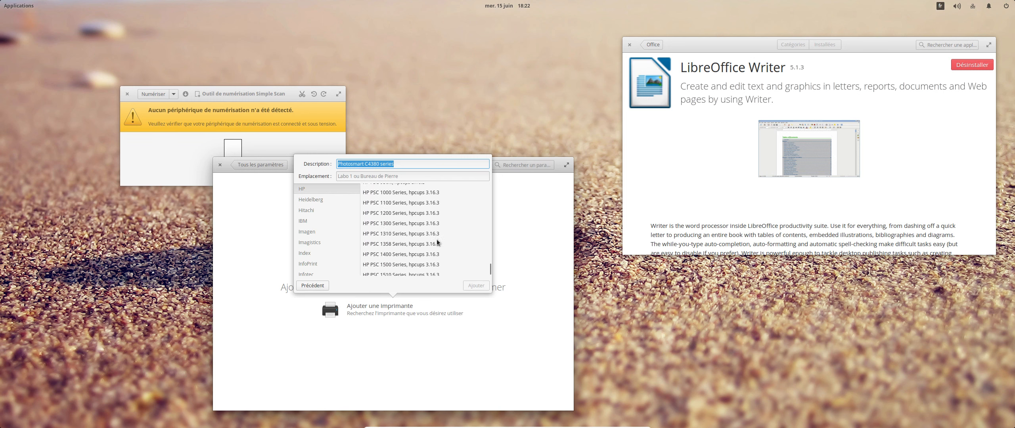
scroll(437, 242, "up", 2)
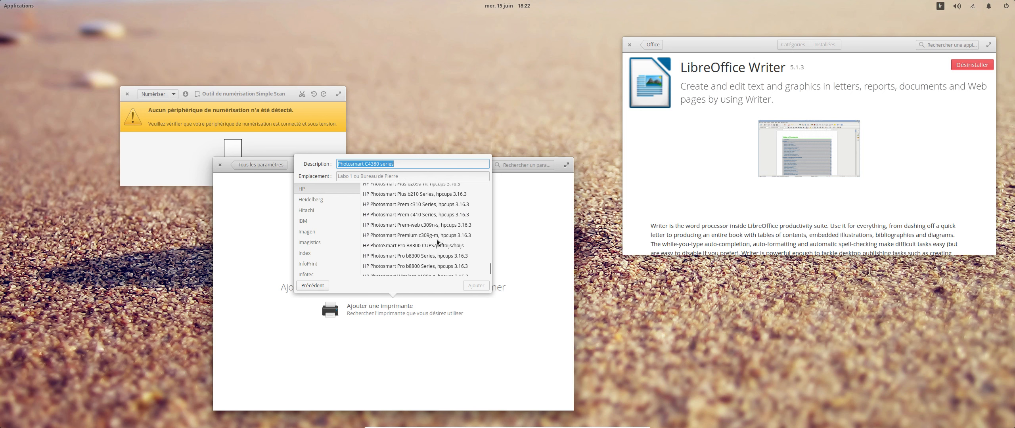
scroll(437, 257, "up", 6)
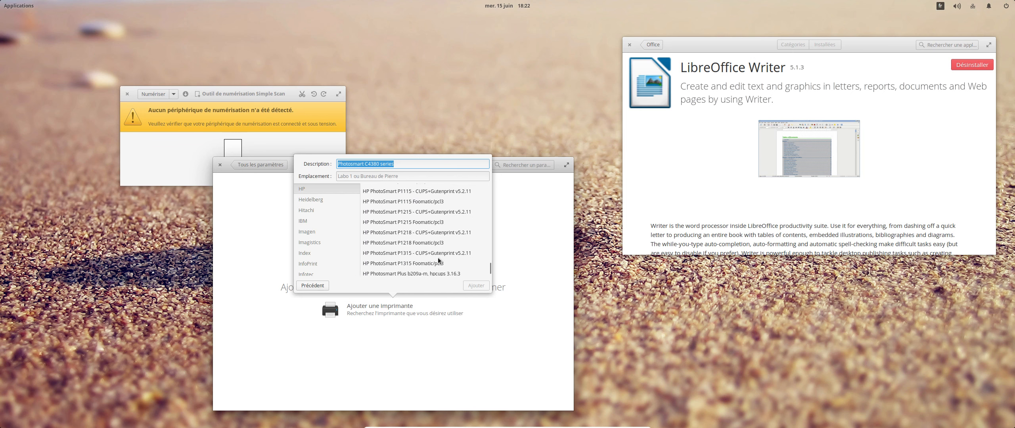
scroll(437, 257, "up", 6)
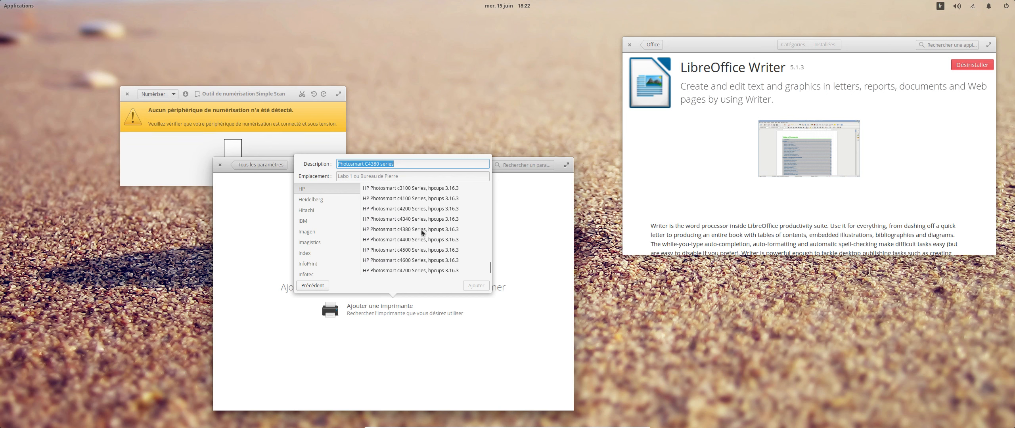
left_click(424, 230)
left_click(476, 286)
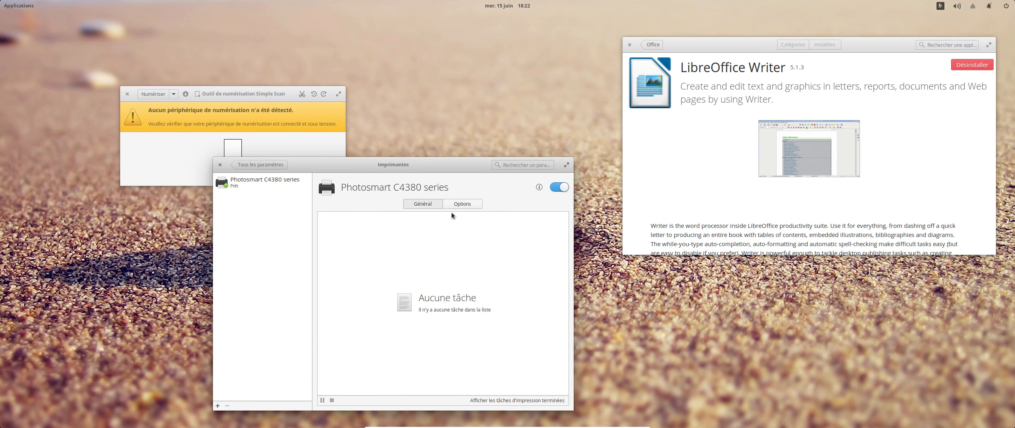
View the print options of the Photosmart C4380 series printer and close the system settings
left_click(464, 205)
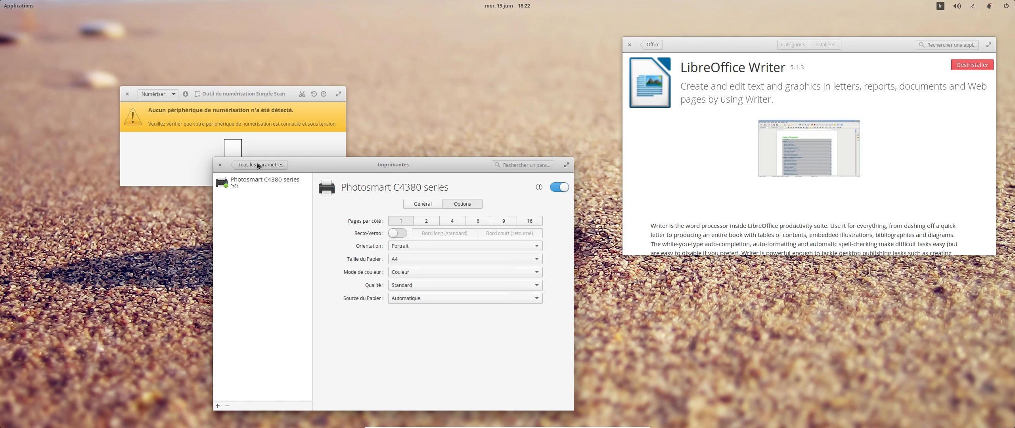
left_click(220, 164)
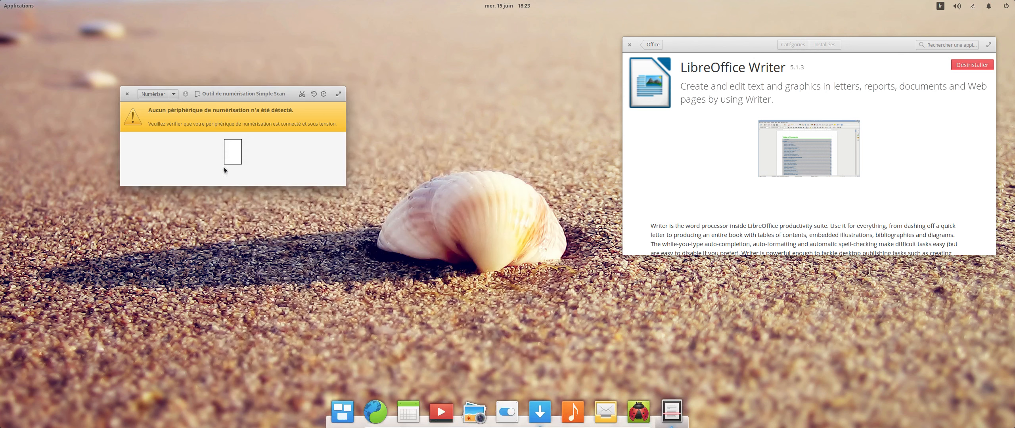
Close the Simple Scan tool and launch it again from the list of applications
left_click(127, 95)
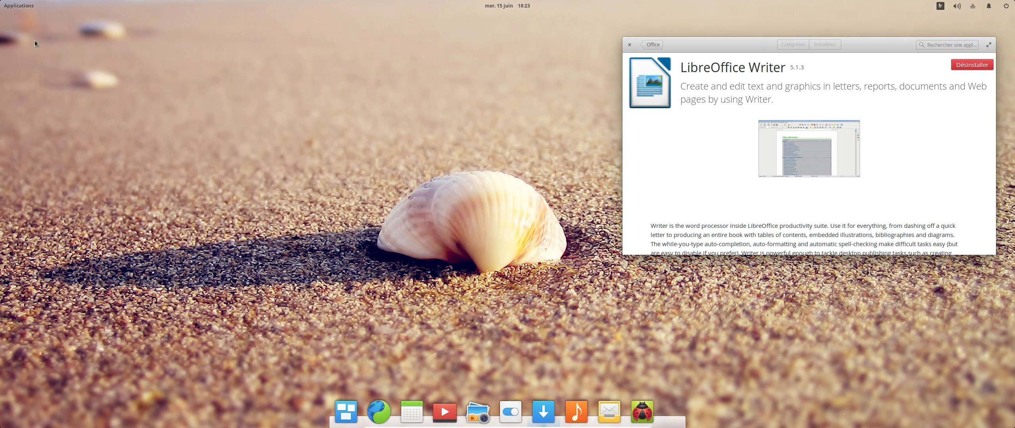
left_click(32, 6)
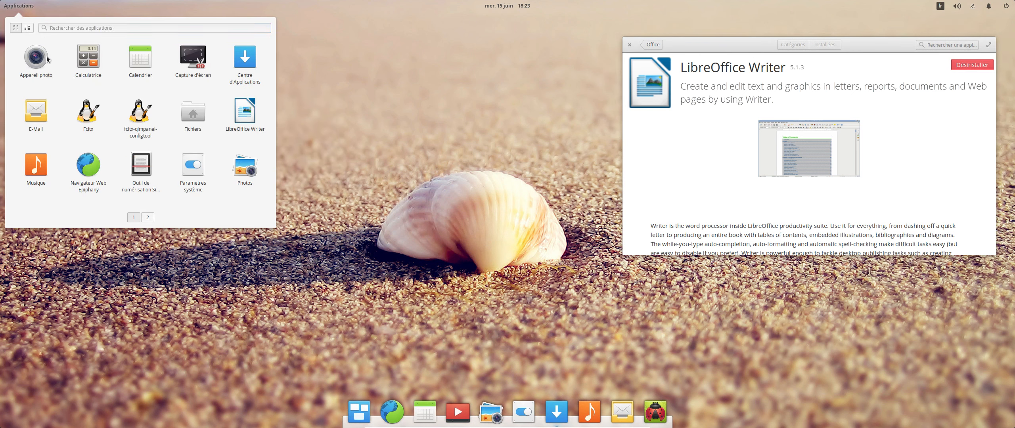
left_click(142, 170)
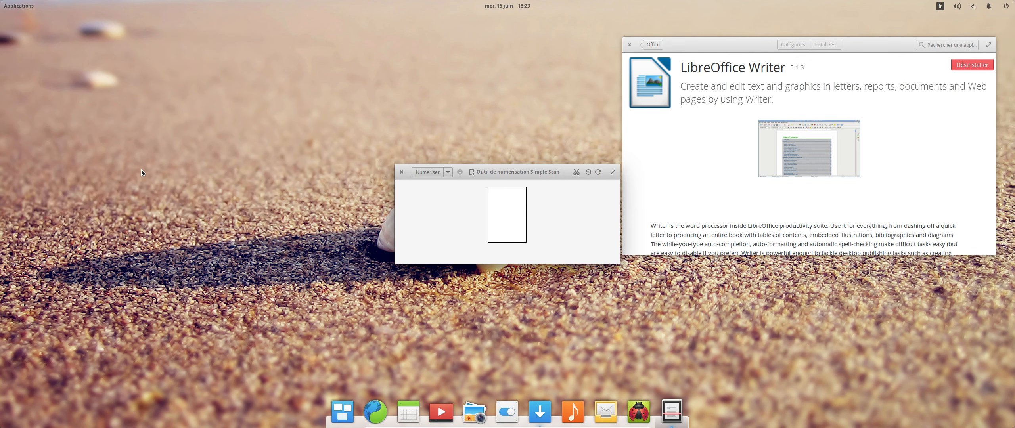
Move and enlarge the Simple Scan window, and look at its scan modes without changing the selection
left_click_drag(514, 172, 230, 75)
left_click_drag(330, 178, 383, 297)
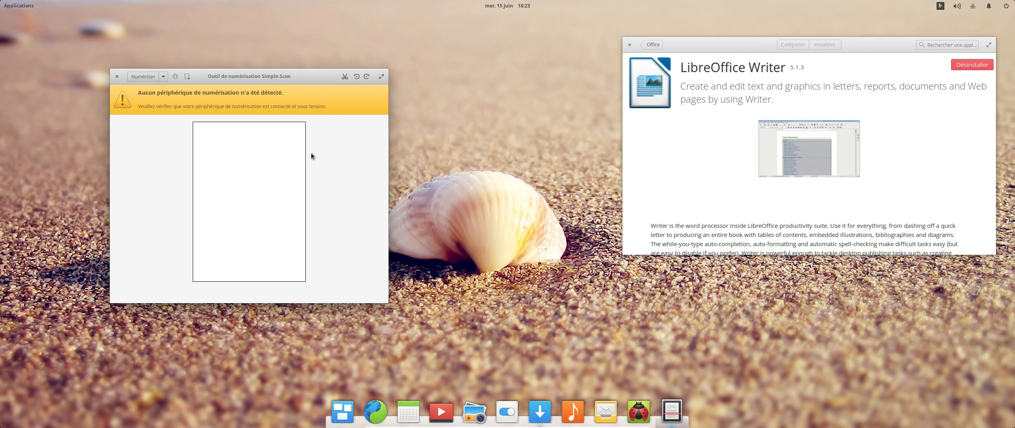
left_click(162, 77)
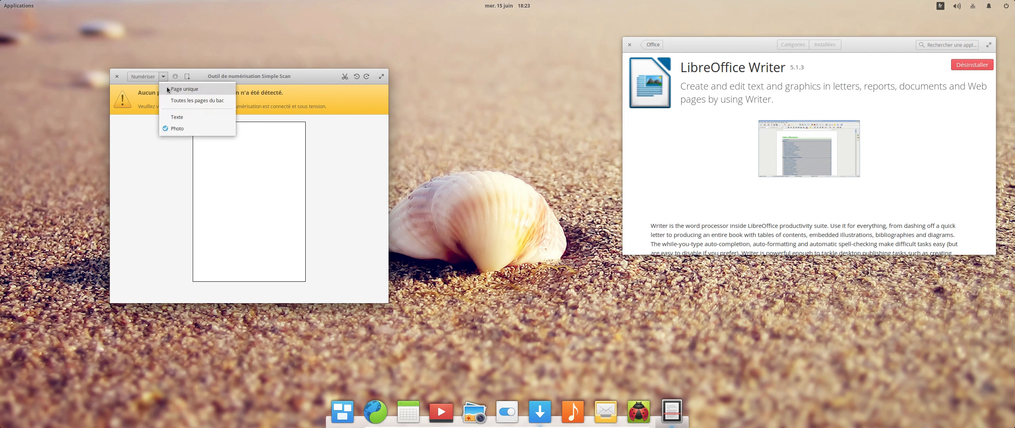
left_click(180, 145)
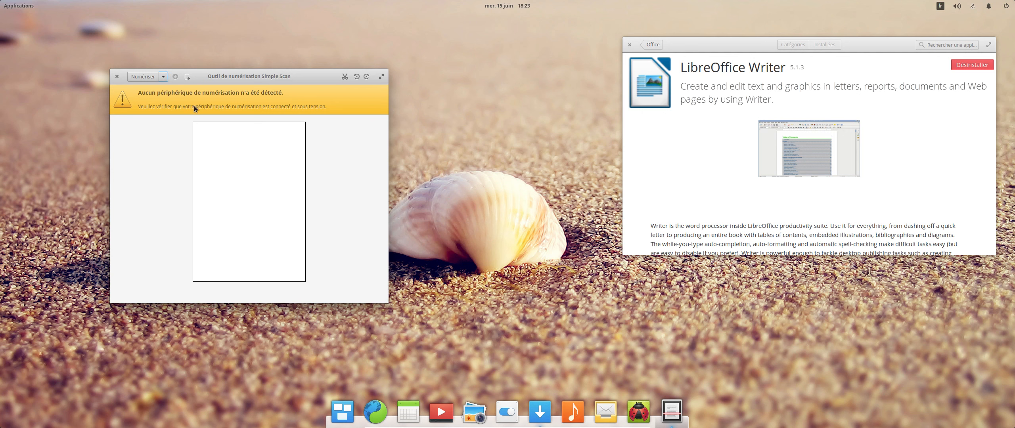
Close the Simple Scan window and the application store showing the LibreOffice Writer page
left_click(114, 77)
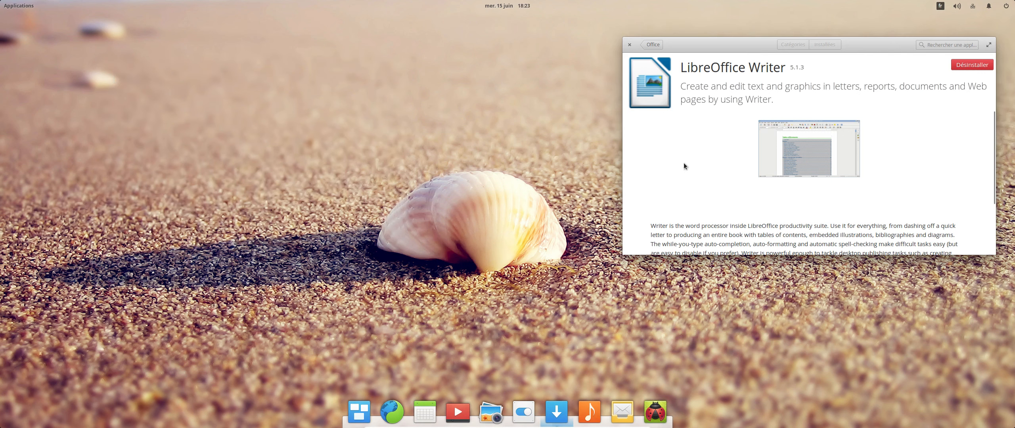
left_click_drag(873, 44, 521, 99)
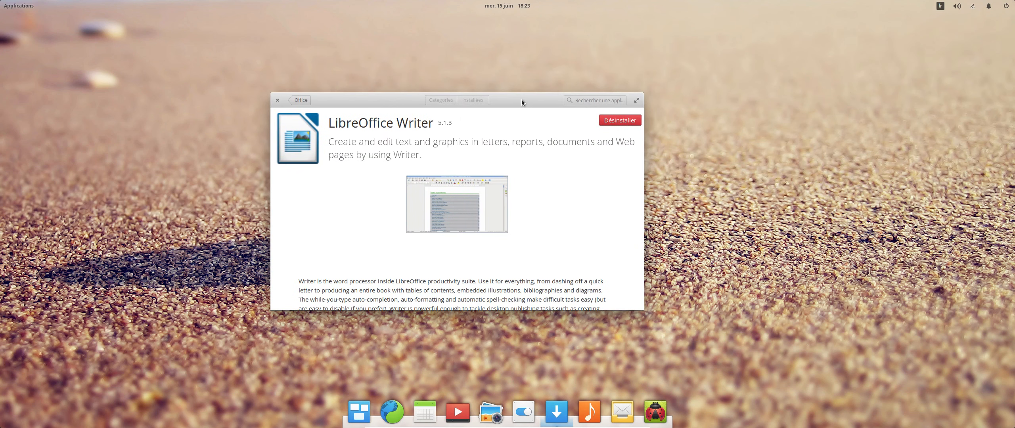
left_click(278, 100)
Launch LibreOffice Writer from the list of applications to view its blank document, and close it
left_click(7, 7)
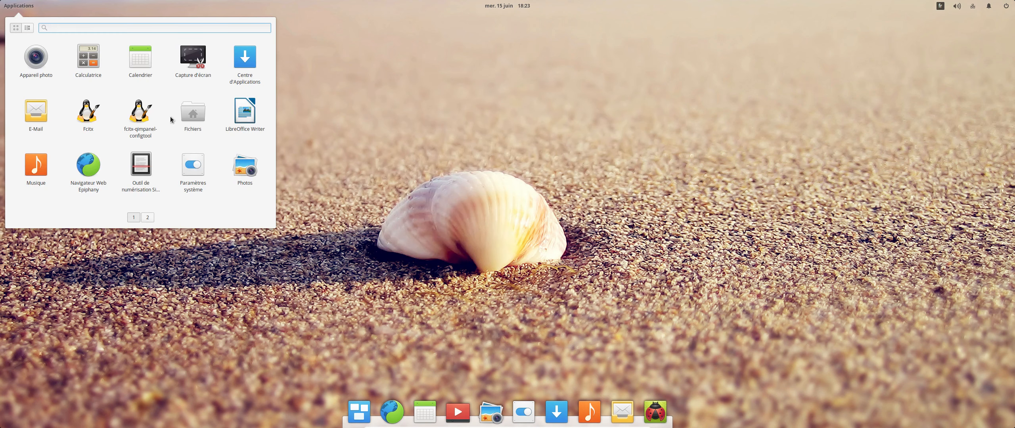
scroll(171, 123, "down", 1)
scroll(170, 123, "up", 1)
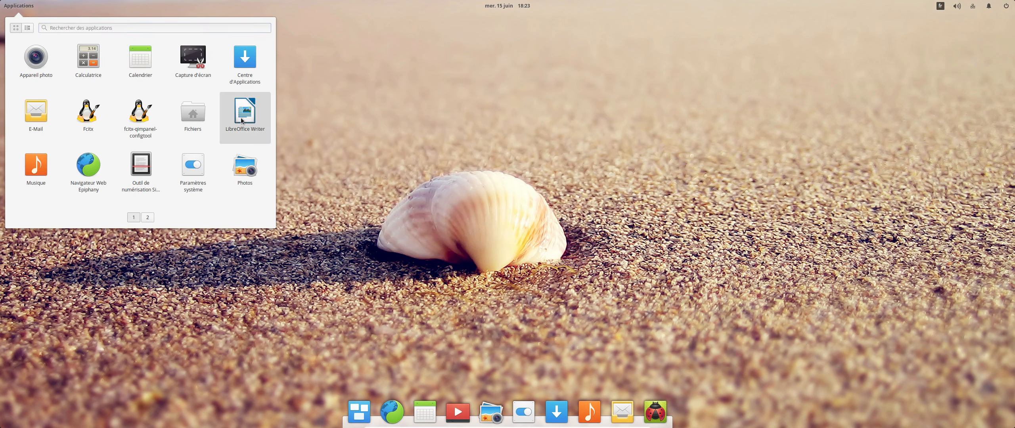
left_click(240, 119)
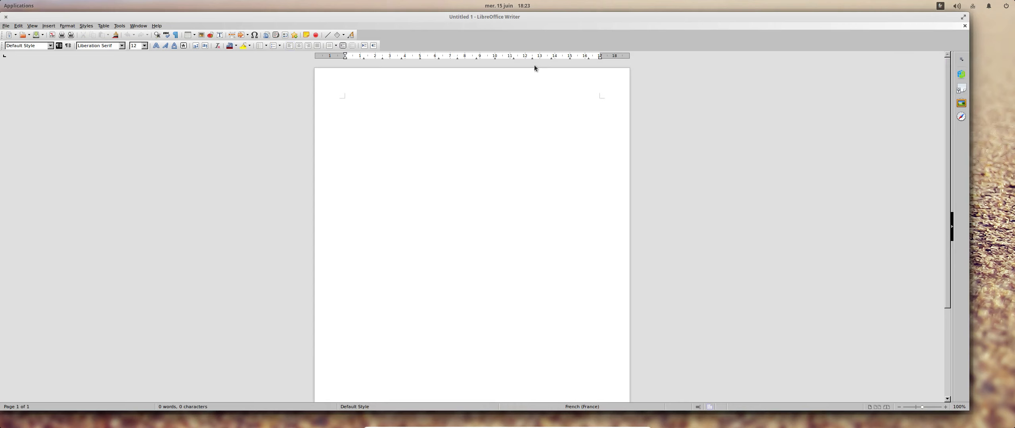
left_click(4, 18)
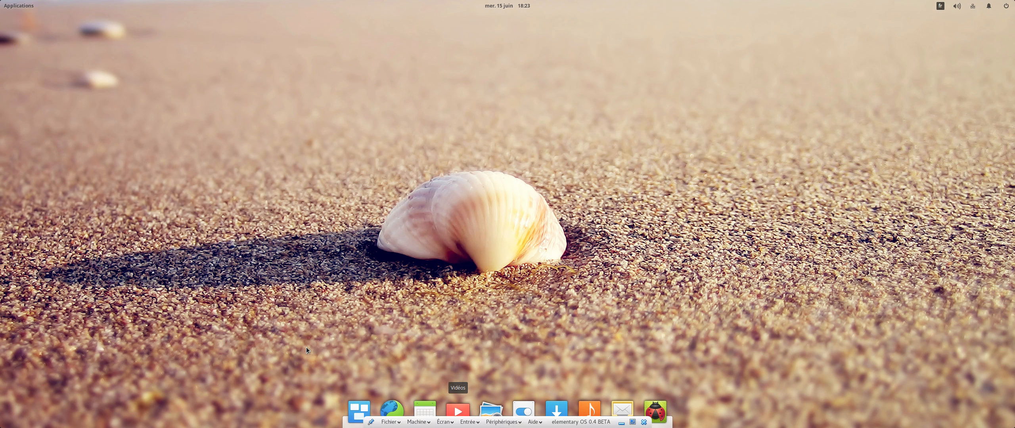
Open the application store and search it for "français libreoffice"
left_click(7, 6)
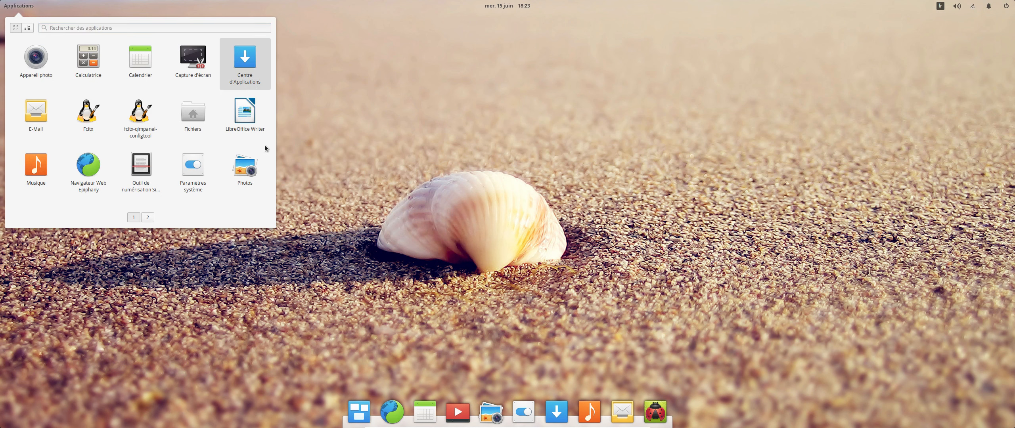
left_click(351, 189)
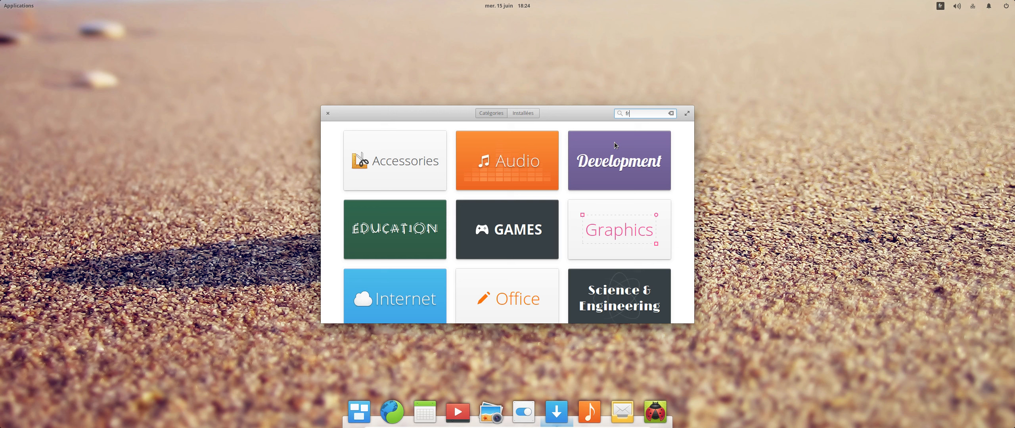
type("ançais libreoffic")
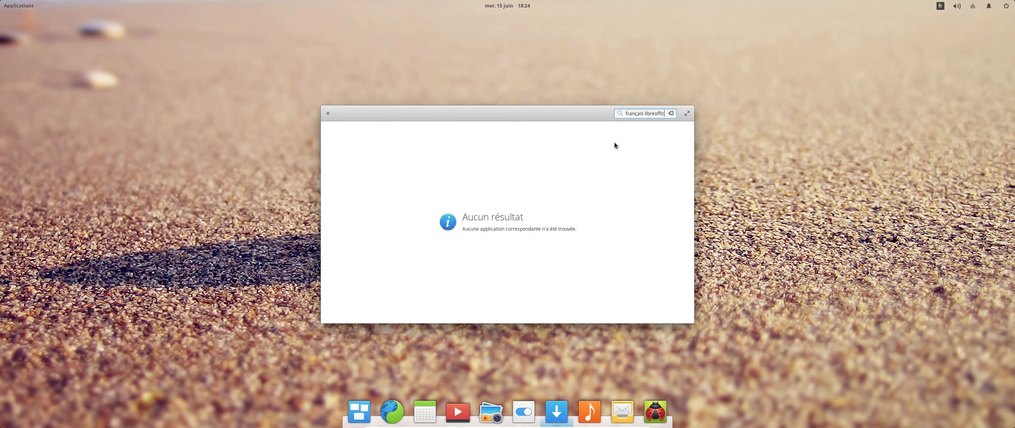
type("e")
Replace the store search with just "libreoffice"
key("BackSpace")
key("BackSpace")
key("BackSpace")
key("BackSpace")
key("BackSpace")
key("BackSpace")
key("BackSpace")
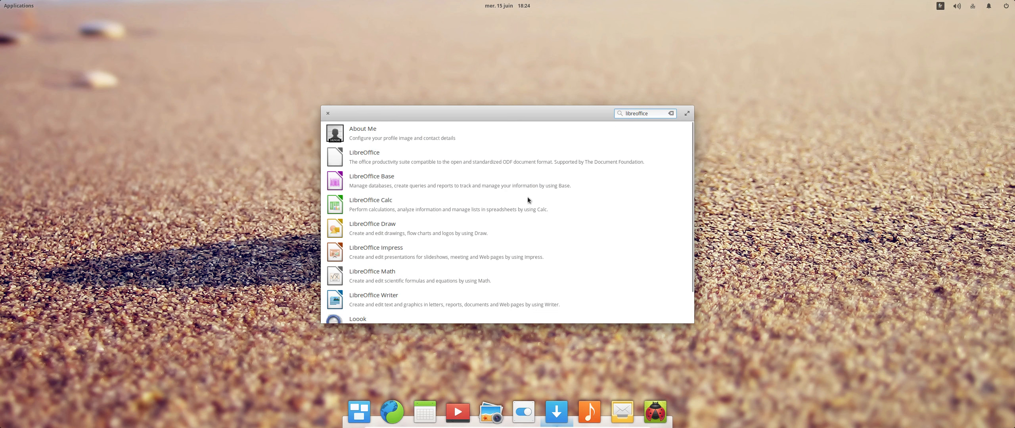
Look over the LibreOffice search results, search the application store for "langue" instead, and close the store
scroll(515, 197, "down", 2)
scroll(480, 238, "up", 2)
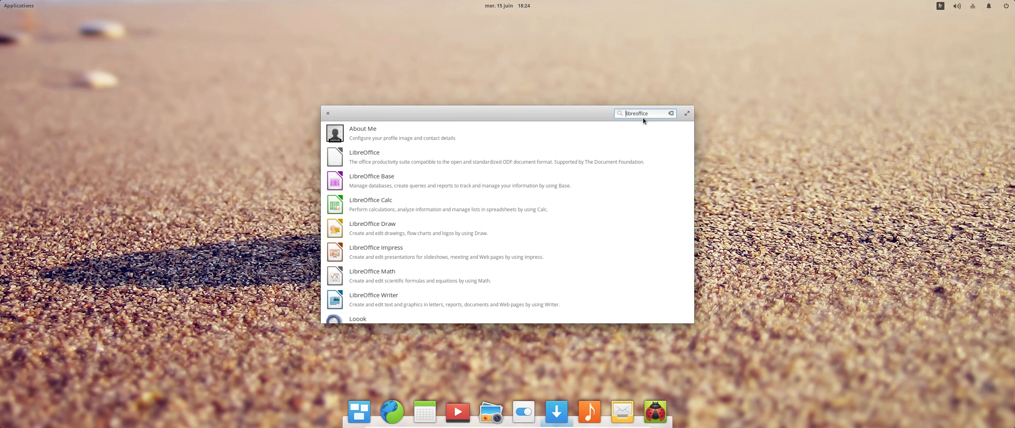
key("Delete")
key("Delete")
key("Delete")
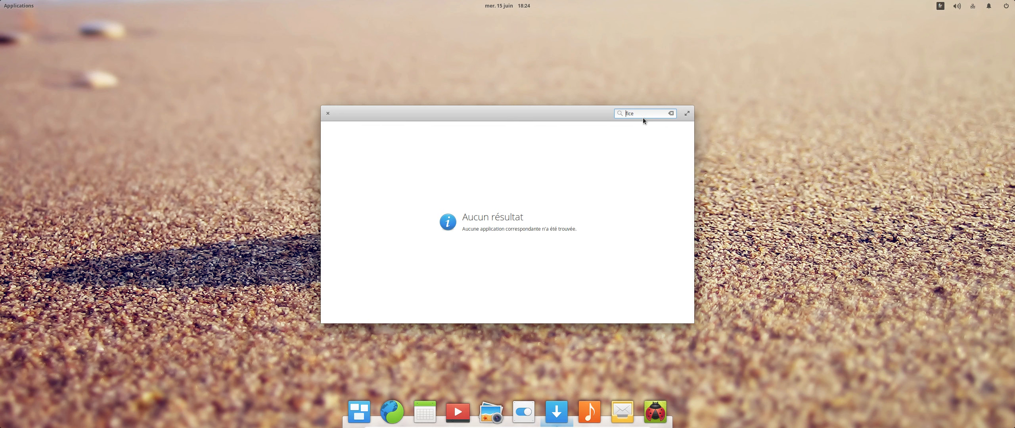
key("Delete")
key("Delete")
key("Delete")
key("Delete")
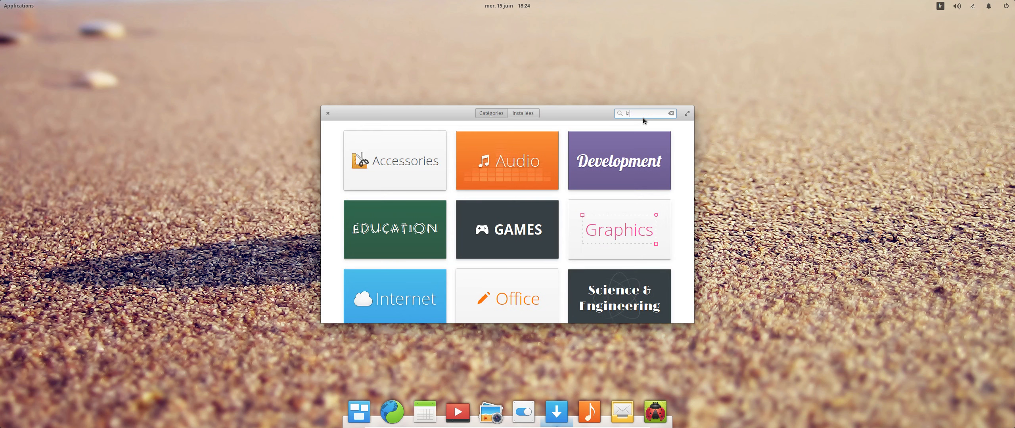
type("langue")
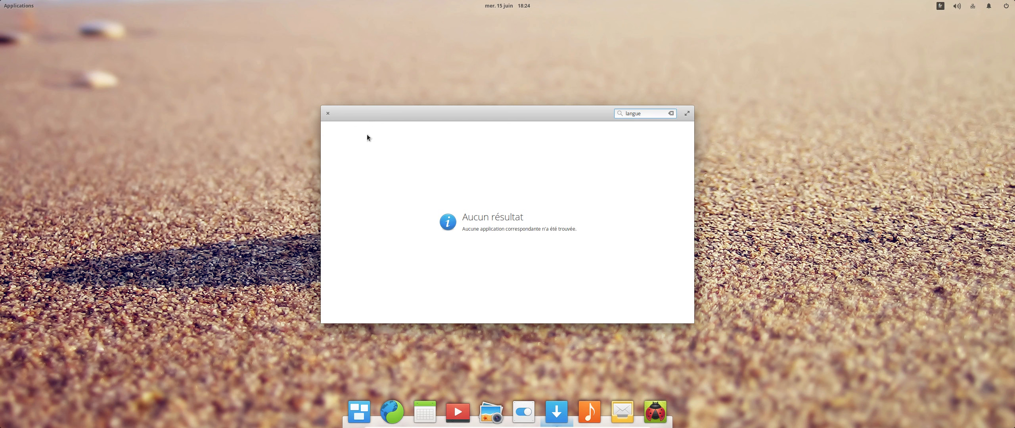
left_click(329, 111)
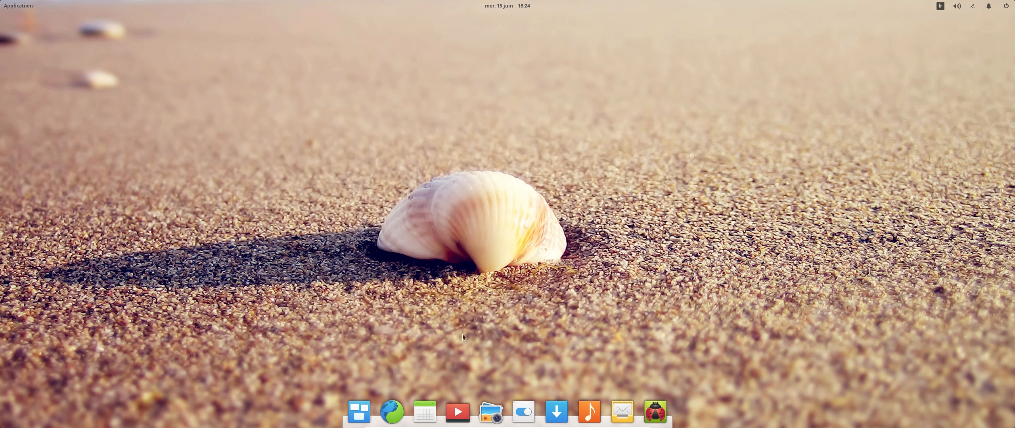
Open the Langue & Pays system settings and complete the installation of the missing language support, authenticating with the account password
left_click(520, 408)
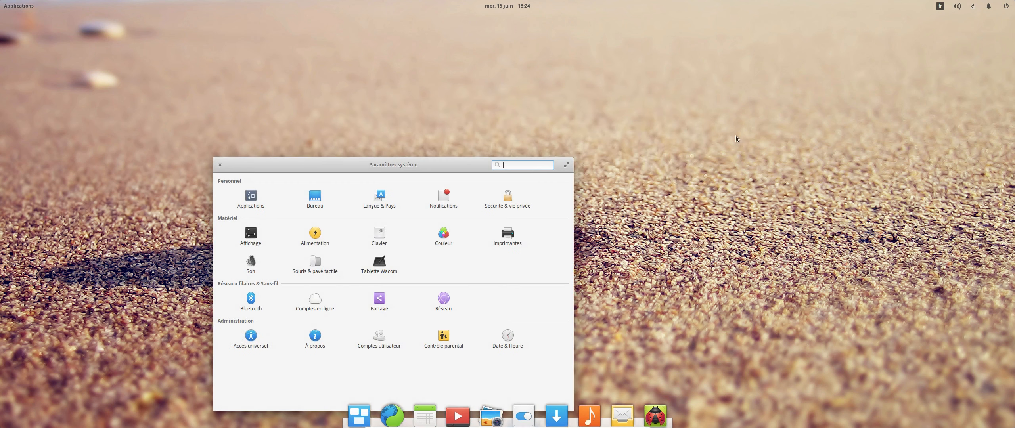
left_click(378, 201)
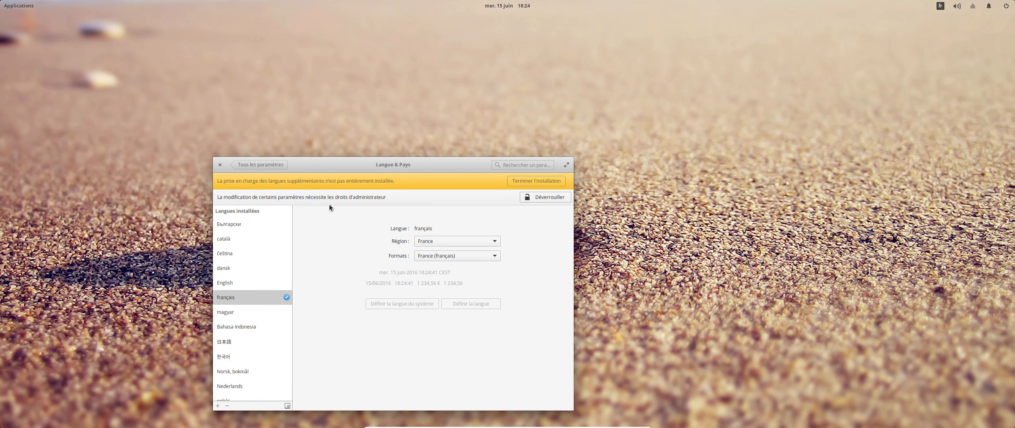
left_click(515, 183)
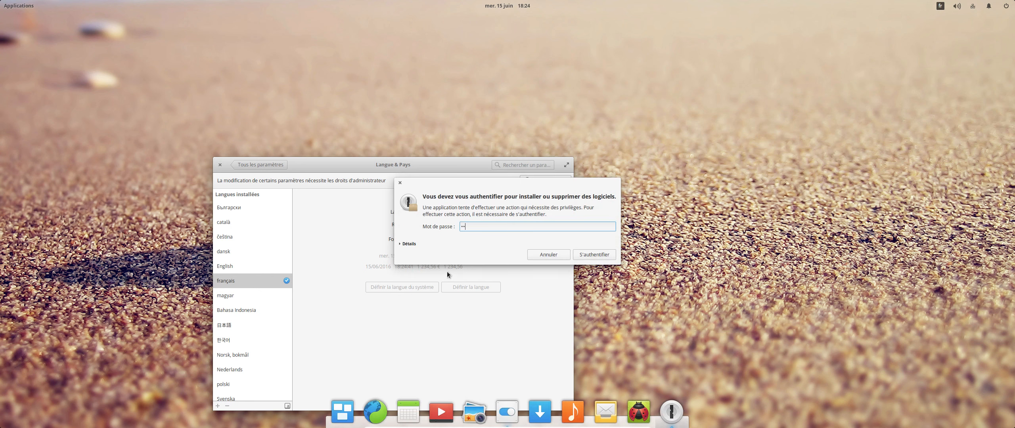
type("••")
key("Return")
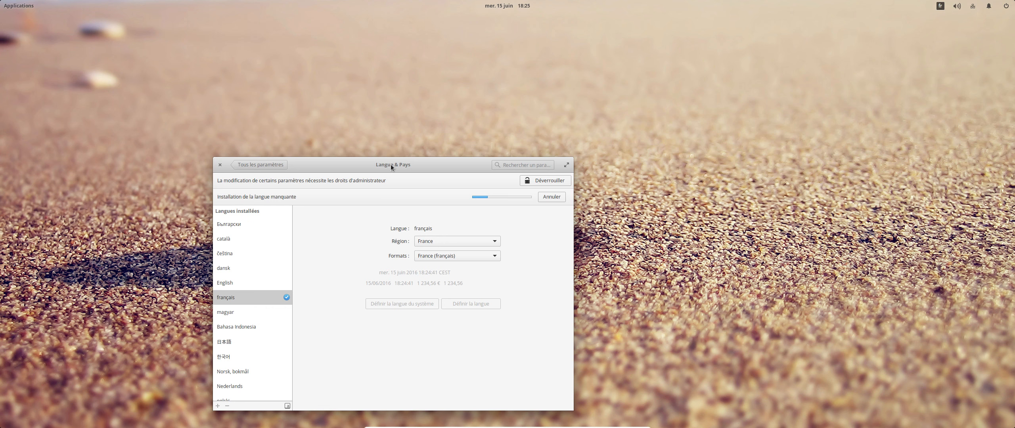
Move the Langue & Pays window aside and look through both pages of the applications list
left_click_drag(390, 166, 724, 72)
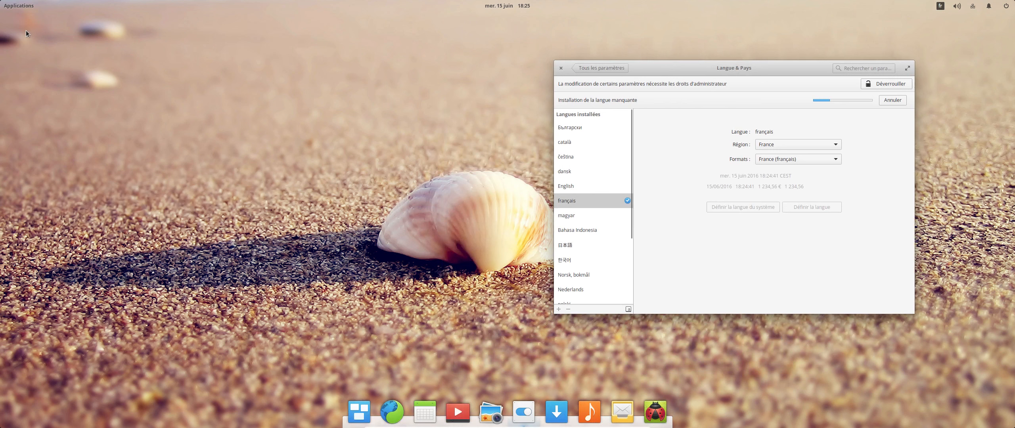
left_click(17, 6)
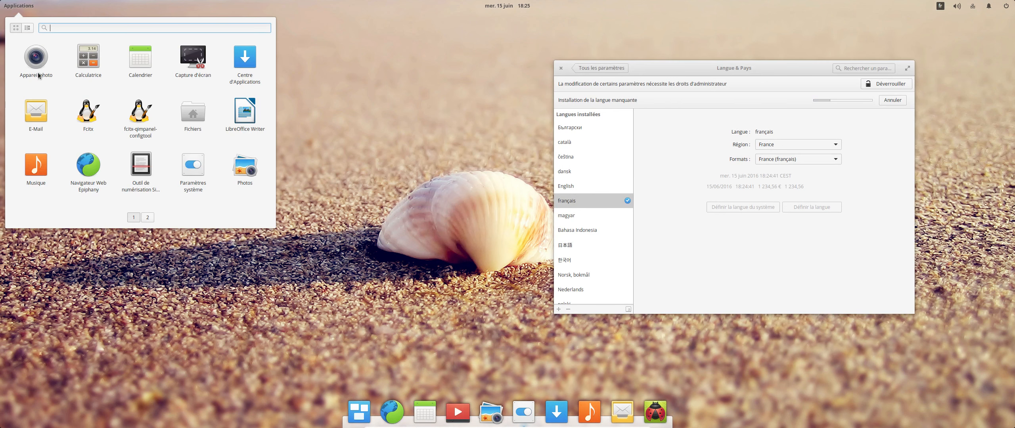
left_click(148, 219)
left_click(134, 217)
left_click(391, 155)
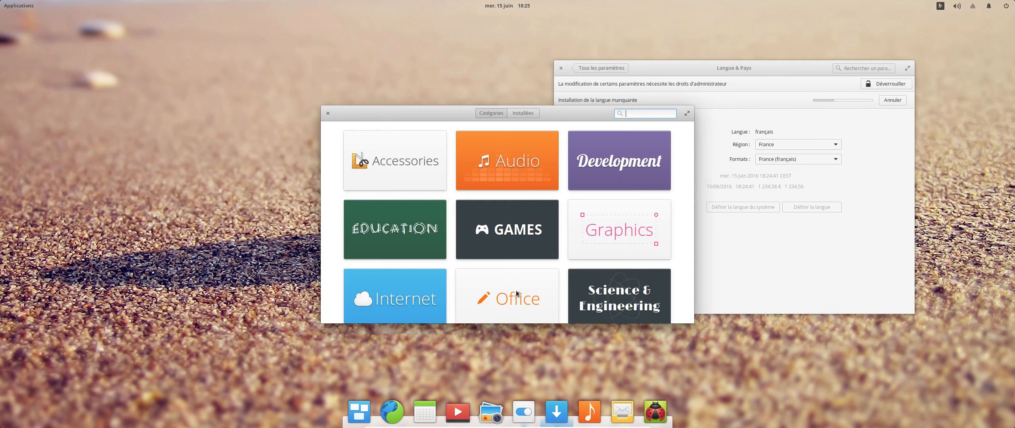
Place the application store beside the settings window and browse the whole list of applications in its Video category
left_click_drag(551, 116, 236, 68)
scroll(248, 170, "down", 3)
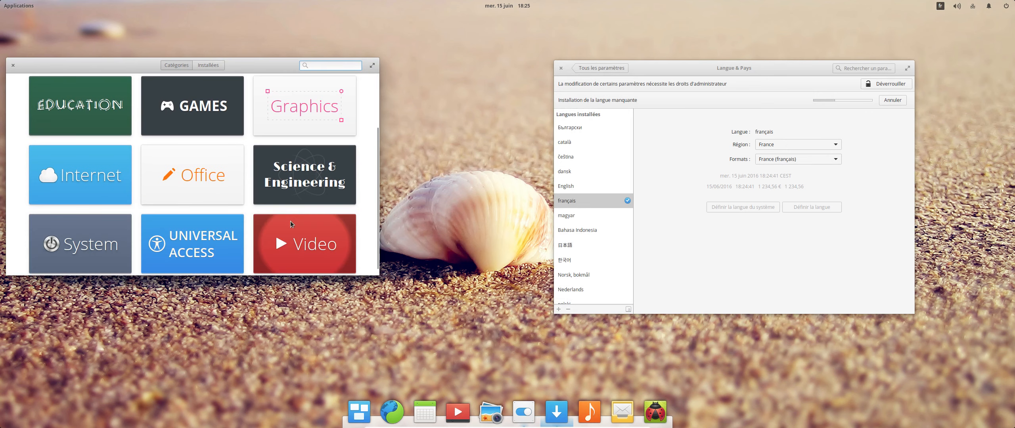
left_click(301, 250)
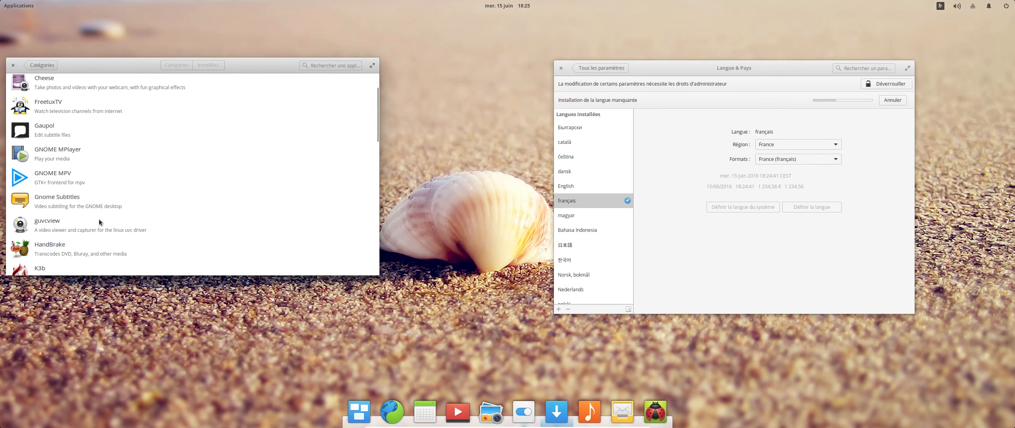
scroll(99, 220, "down", 15)
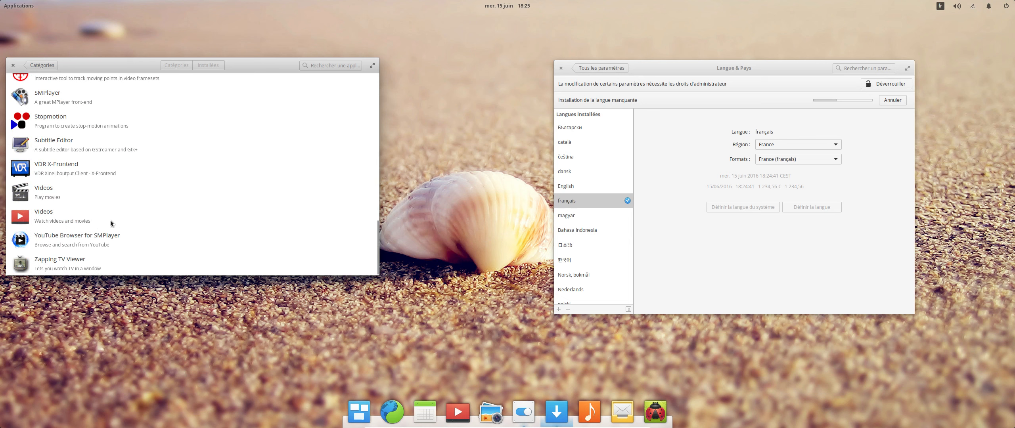
scroll(110, 221, "up", 4)
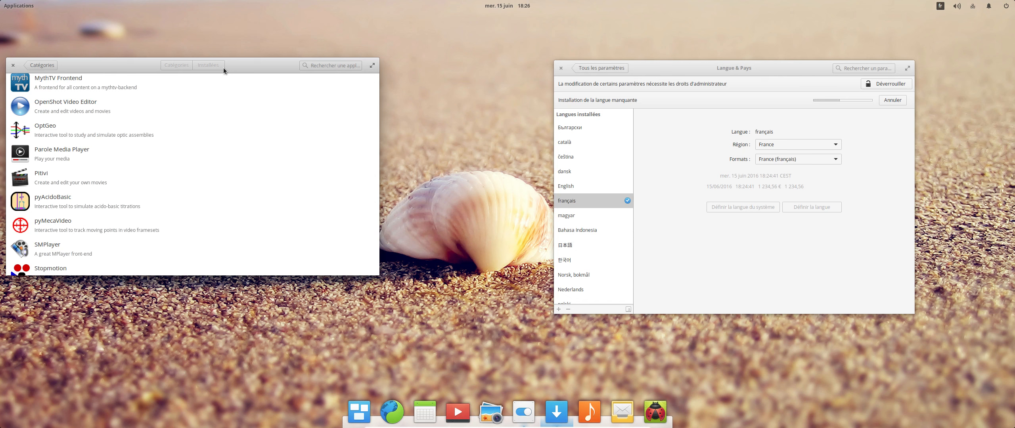
left_click_drag(234, 61, 291, 55)
scroll(122, 187, "up", 2)
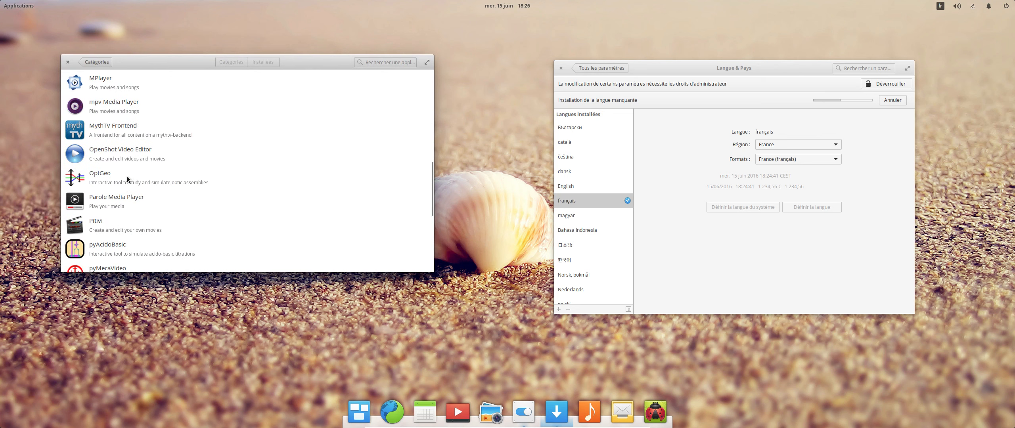
scroll(130, 170, "up", 8)
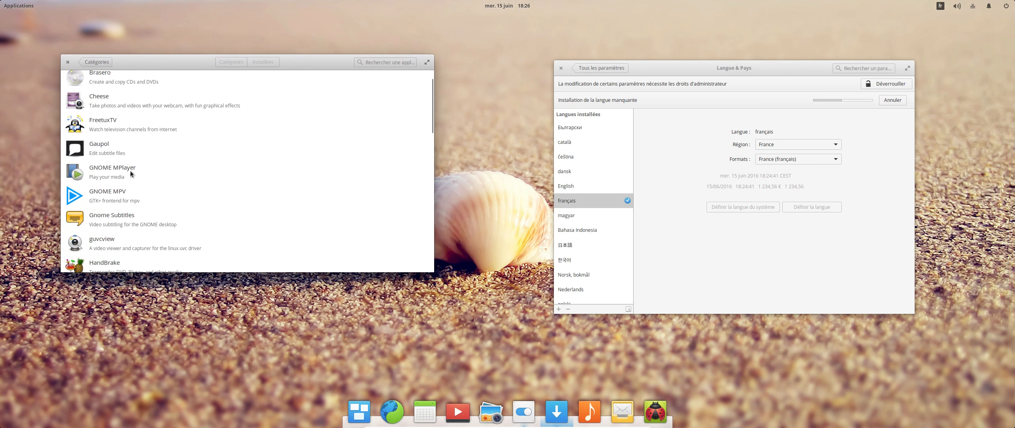
scroll(130, 172, "up", 2)
scroll(130, 173, "down", 10)
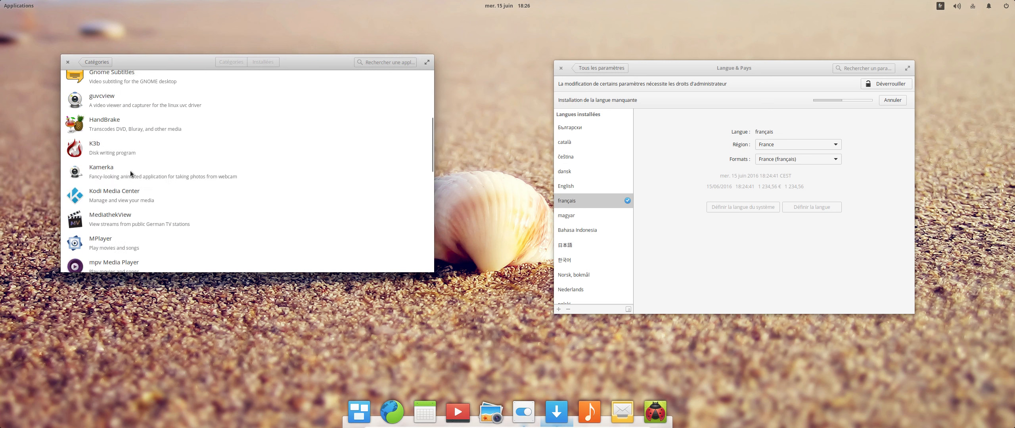
scroll(130, 173, "down", 5)
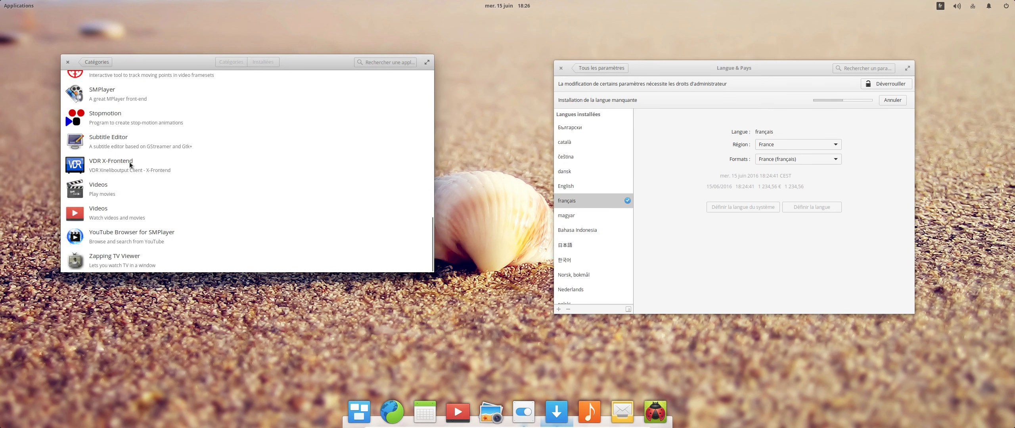
Open the SMPlayer page in the store and request its installation, authenticating with the account password
left_click(108, 92)
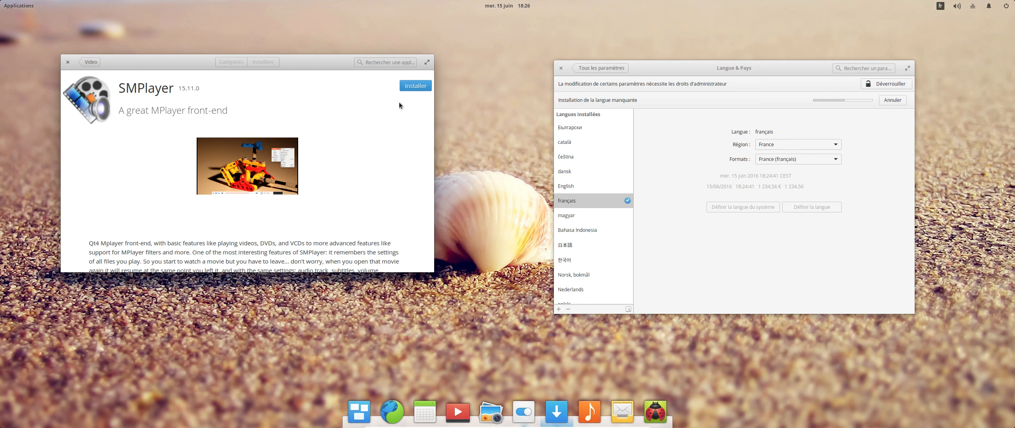
left_click(410, 91)
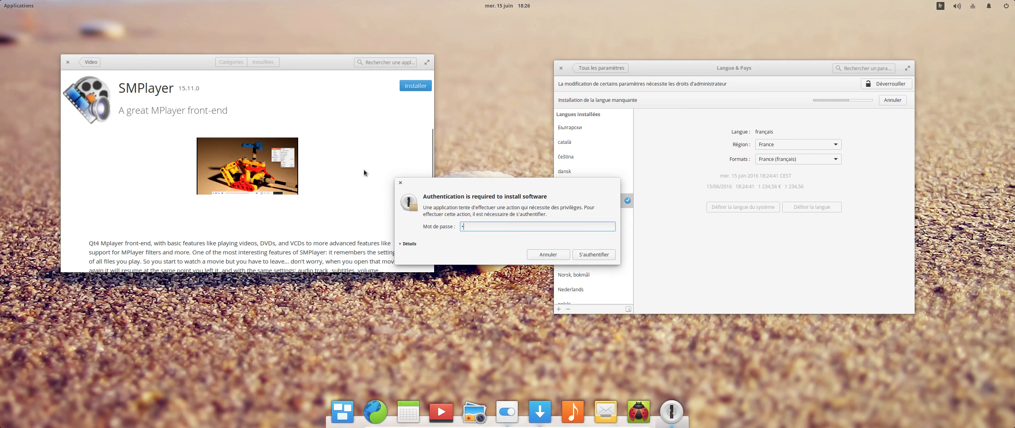
type("*****")
key("Return")
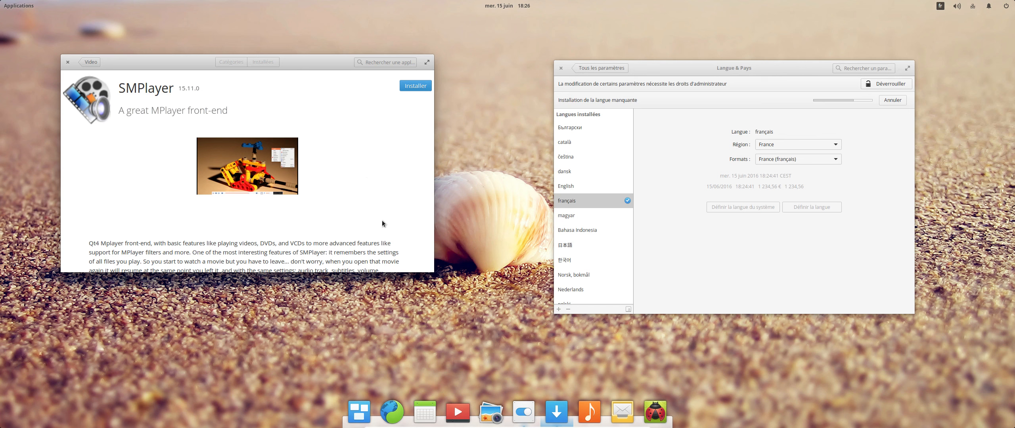
Remove the Musique and E-Mail icons from the dock, and view the Epiphany icon's options without changing them
mouse_move(469, 426)
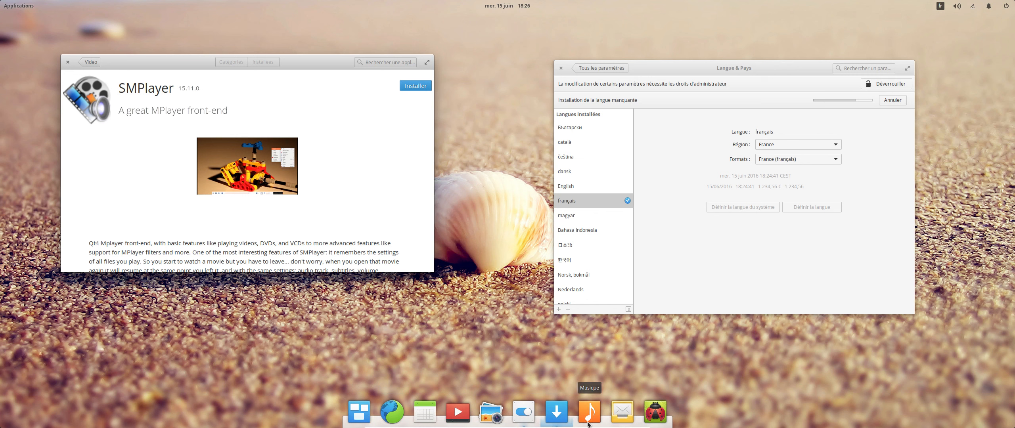
left_click_drag(581, 382, 488, 379)
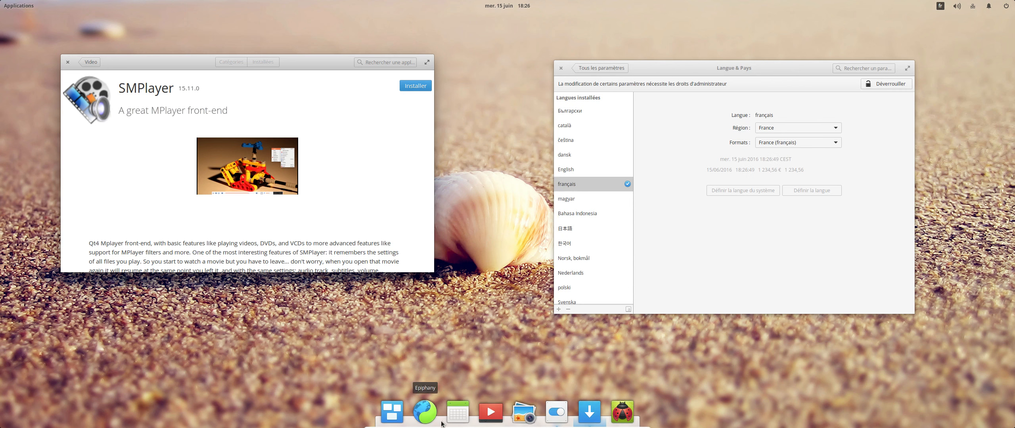
right_click(431, 413)
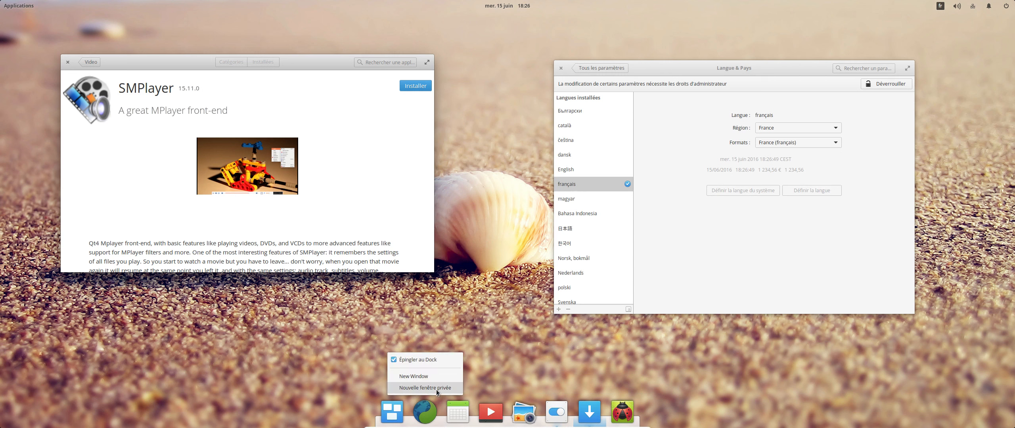
left_click(321, 365)
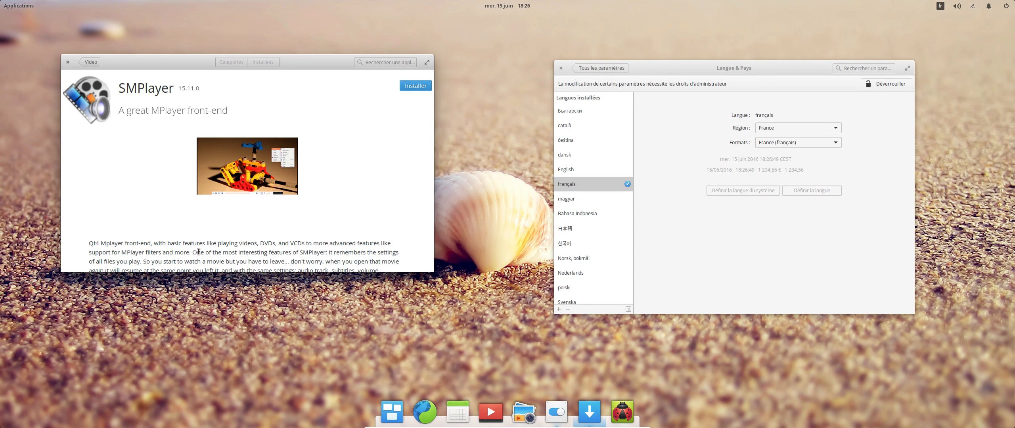
Try to move Calculatrice from the applications list directly onto the dock
left_click(27, 5)
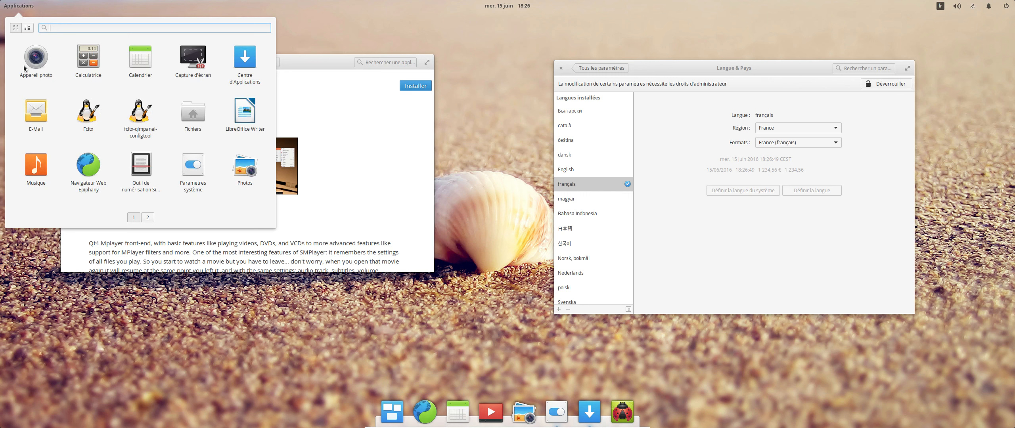
left_click_drag(88, 59, 509, 424)
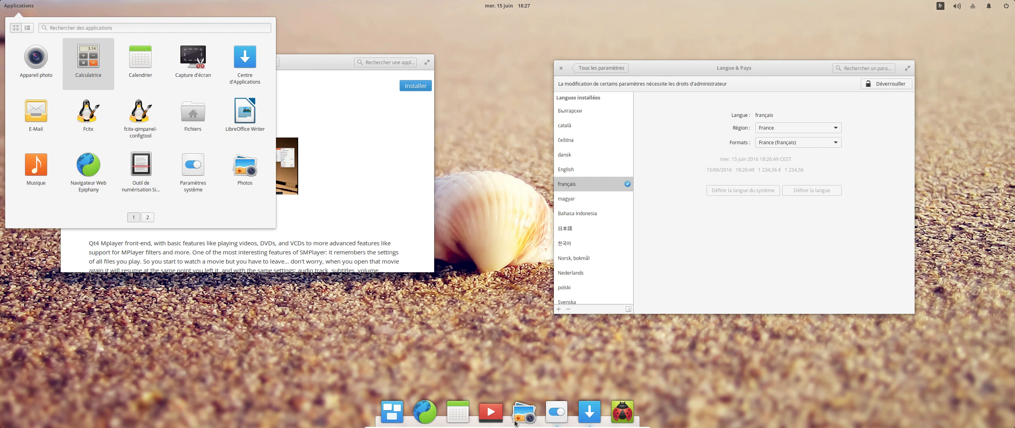
right_click(93, 66)
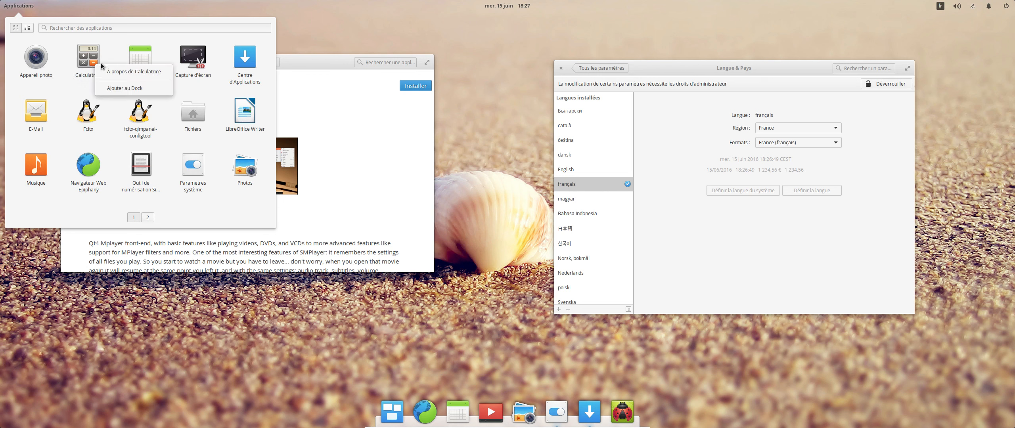
left_click(116, 52)
left_click(98, 56)
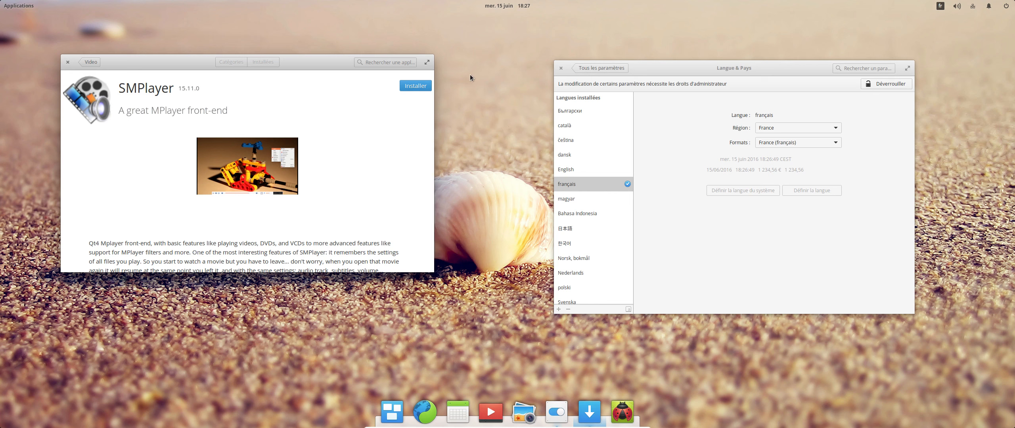
Add Calculatrice to the dock from its options in the applications list
left_click(24, 7)
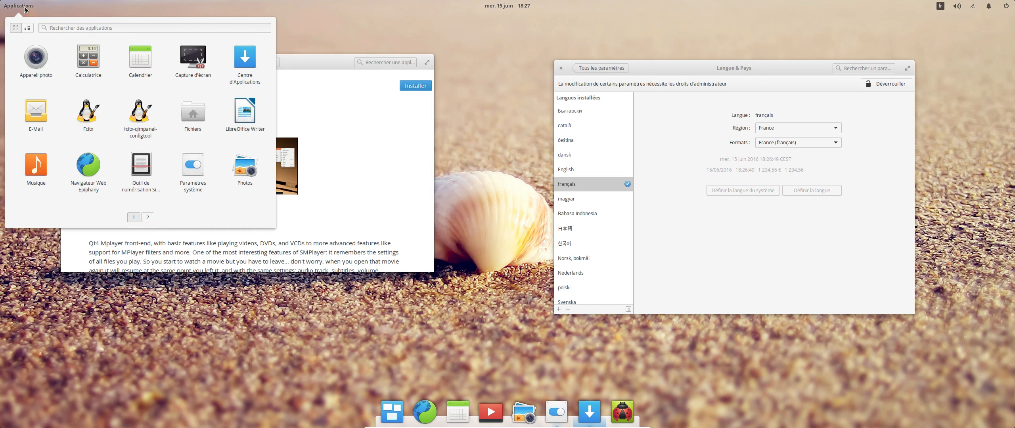
right_click(88, 55)
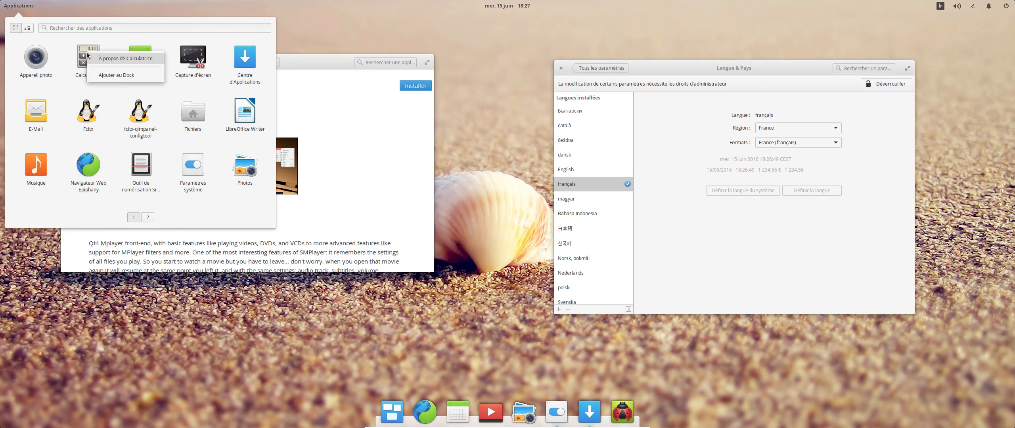
left_click(115, 75)
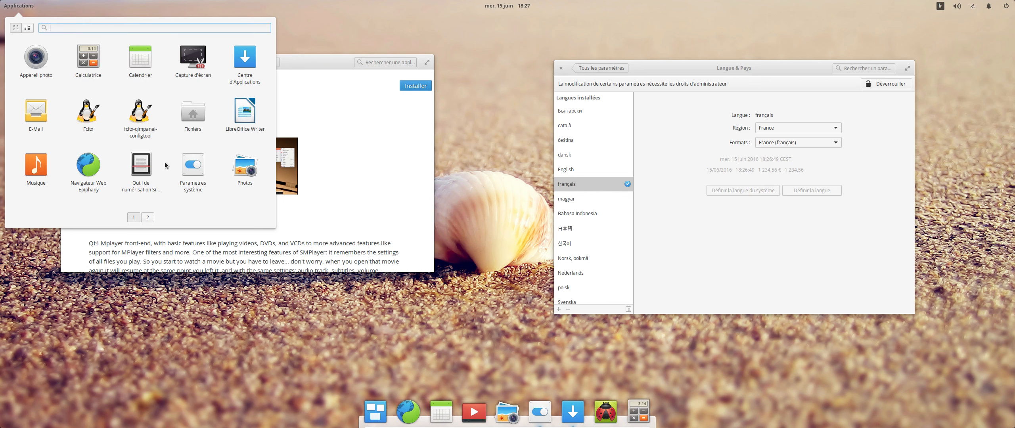
scroll(95, 141, "down", 1)
scroll(96, 142, "up", 1)
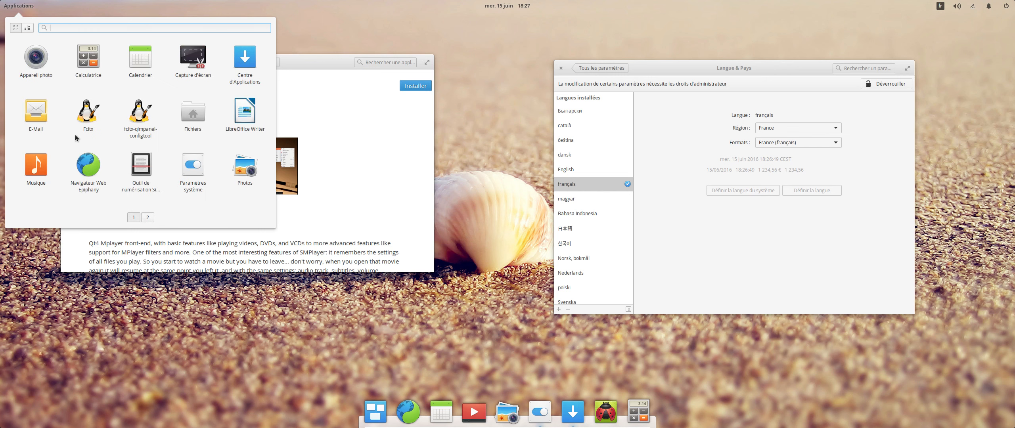
Add E-Mail to the dock from its options in the applications list, and close the list
right_click(31, 115)
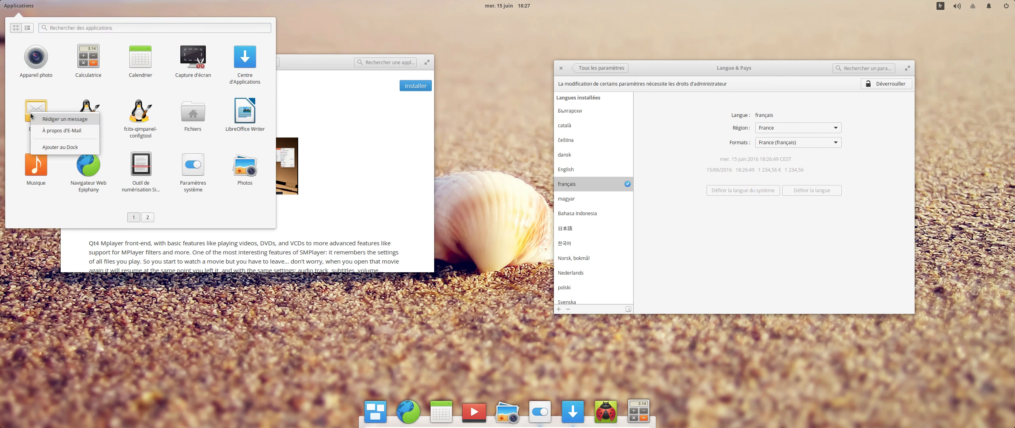
left_click(51, 147)
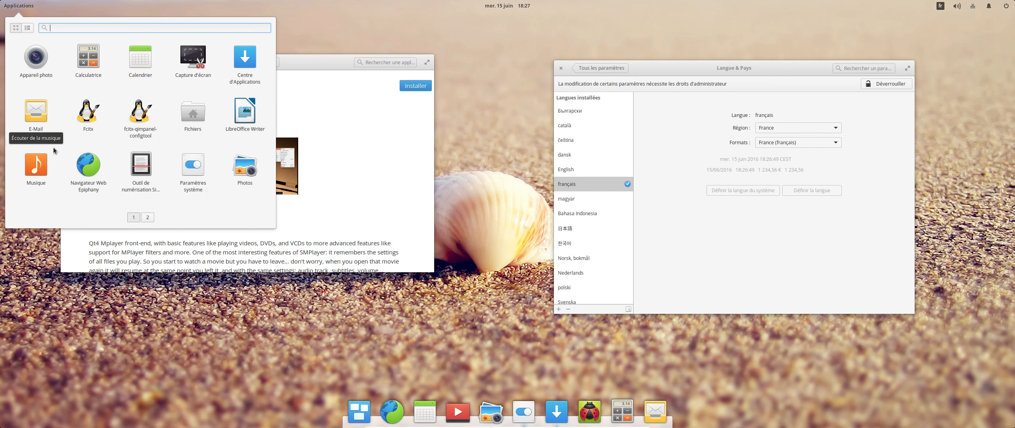
left_click(158, 315)
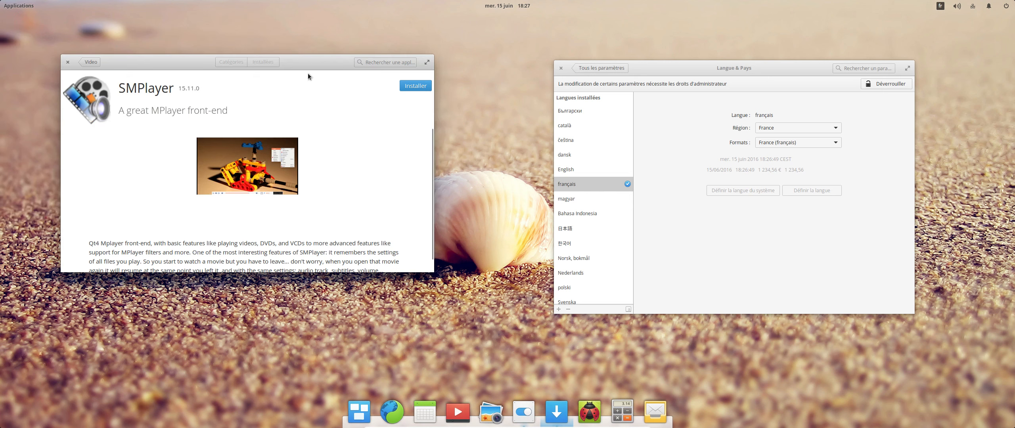
Close the Langue & Pays settings window and reposition the store window showing SMPlayer on the desktop
left_click_drag(307, 67, 317, 37)
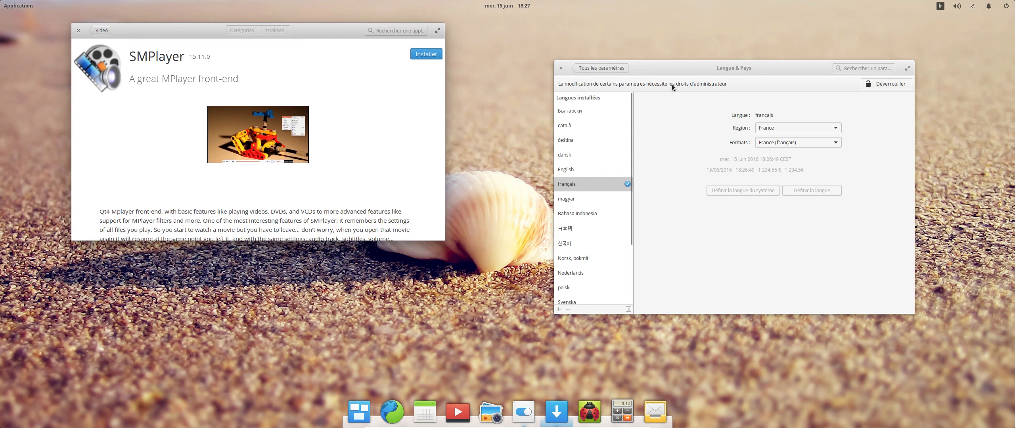
left_click(561, 69)
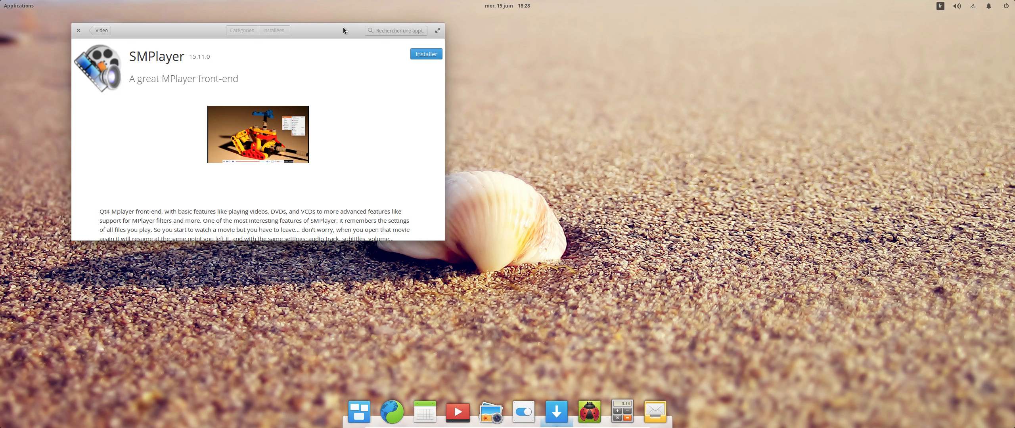
left_click_drag(343, 27, 348, 37)
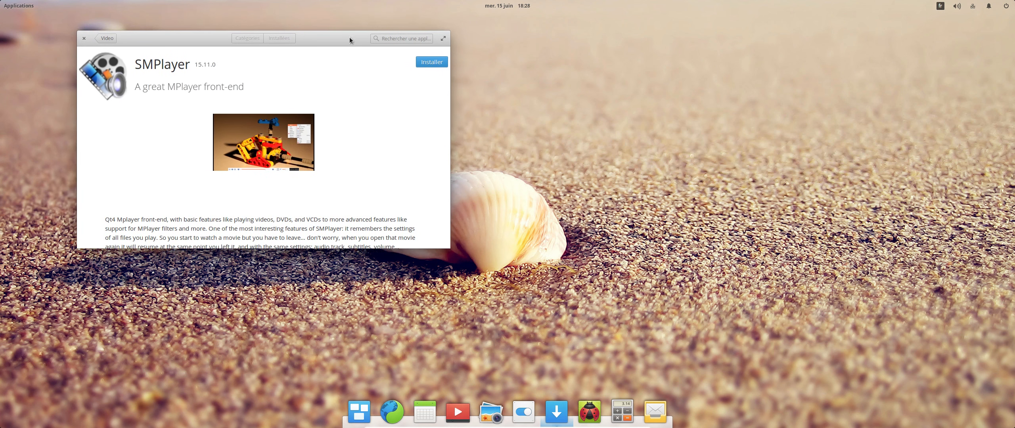
Launch LibreOffice Writer from the applications list and set the font size to 36 in the blank document
left_click(13, 9)
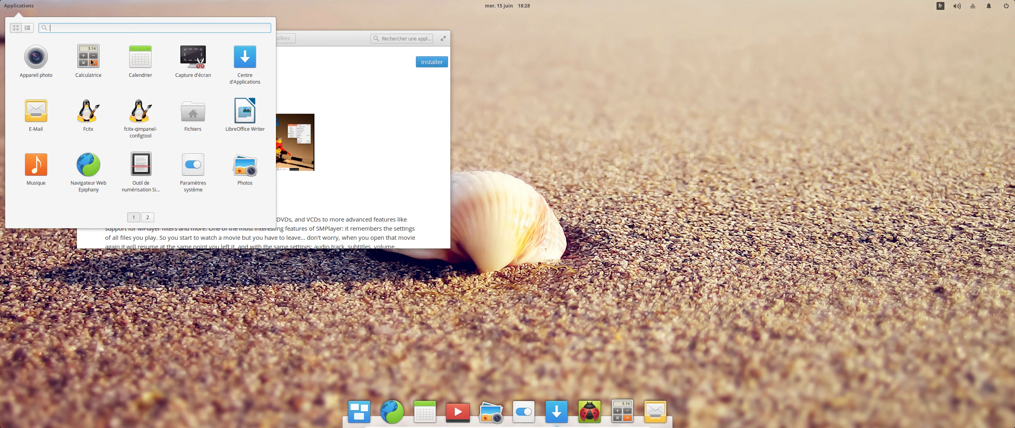
left_click(237, 113)
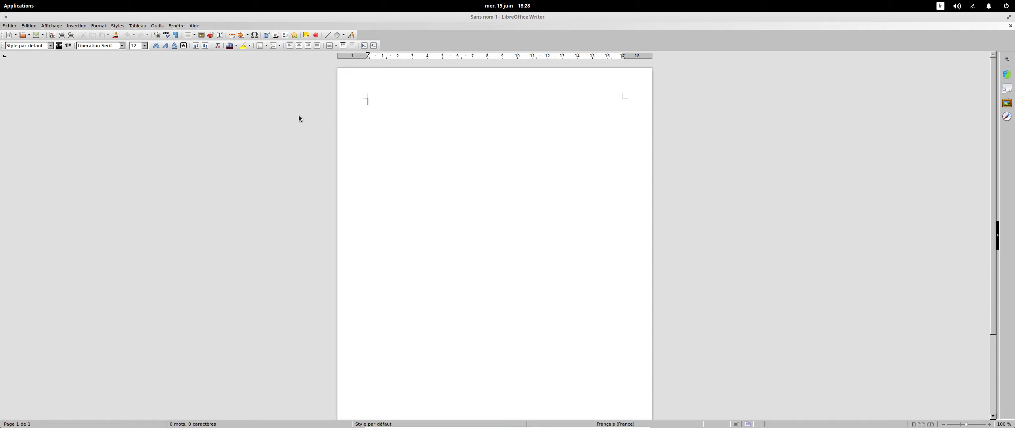
left_click(144, 45)
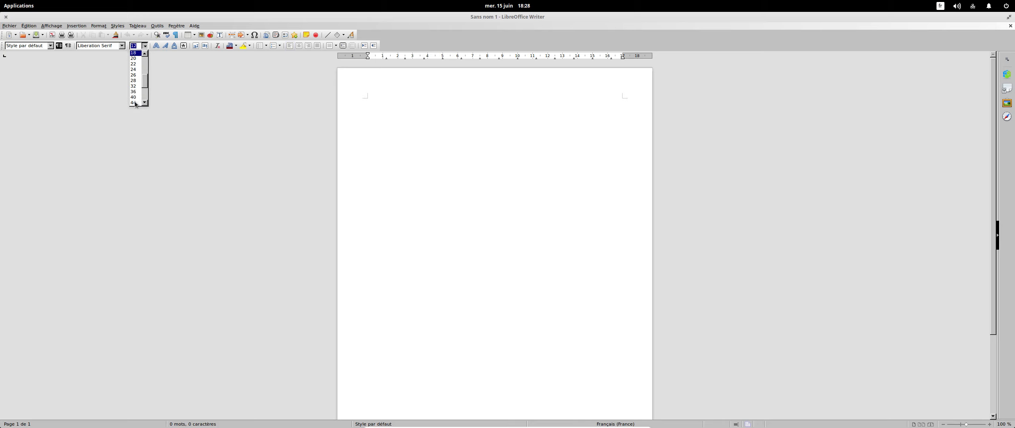
scroll(135, 99, "down", 3)
left_click(135, 102)
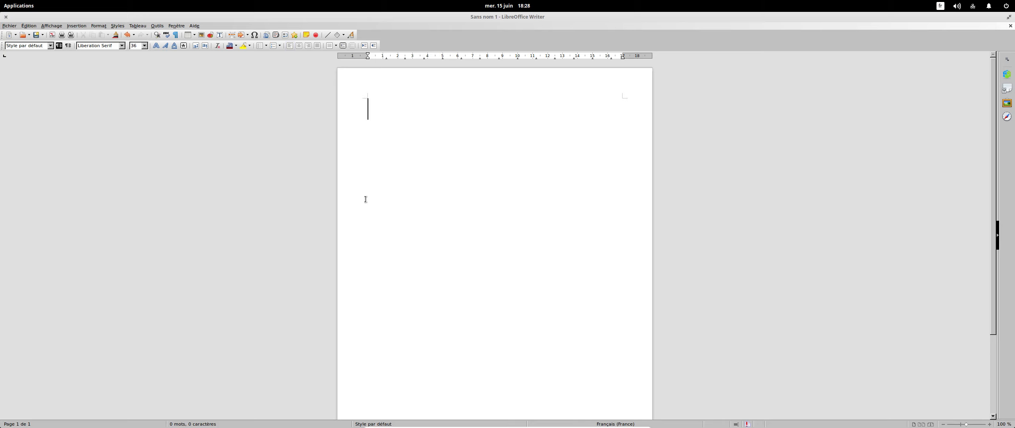
Enter the misspelled word "Avvioon" and replace it with the spell checker's suggestion "Avion"
type("avvioon")
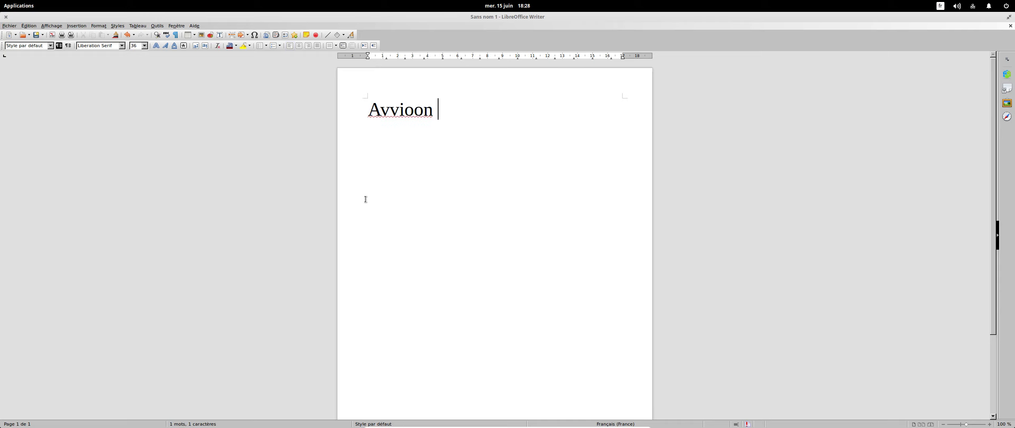
right_click(385, 111)
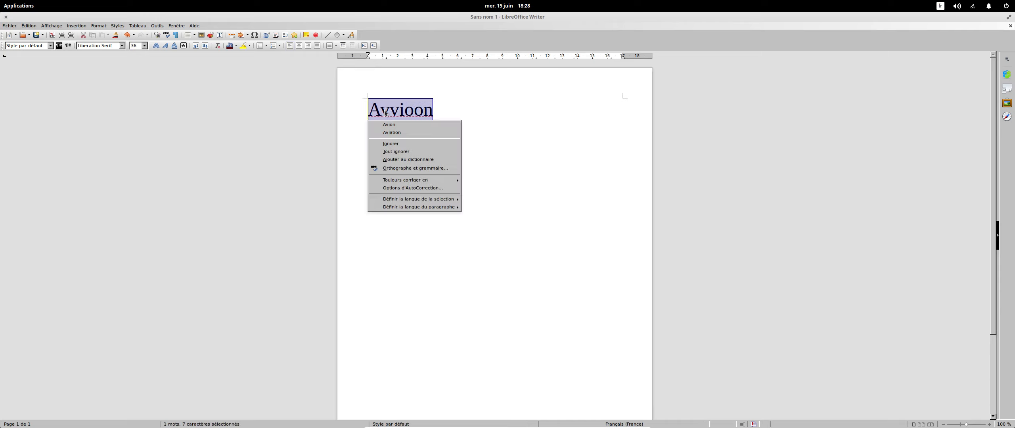
left_click(401, 126)
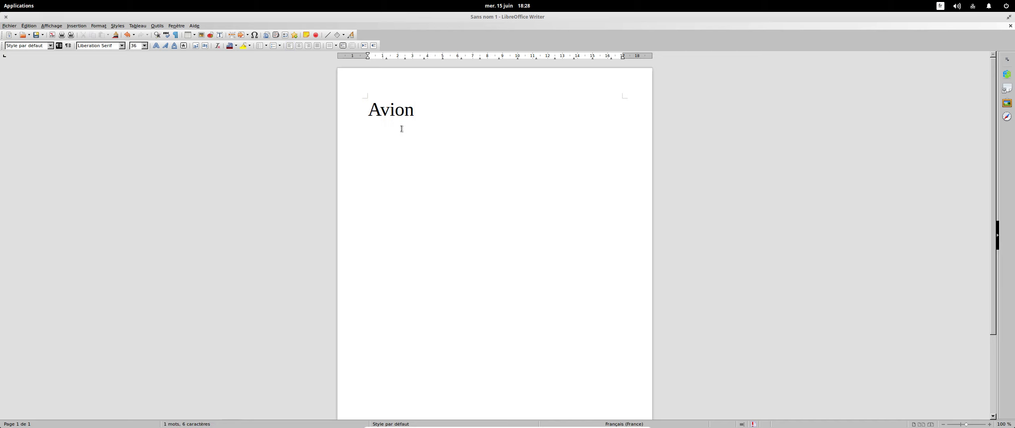
View the version and locale information in the À propos de LibreOffice dialog, and close it
left_click(197, 27)
left_click(227, 74)
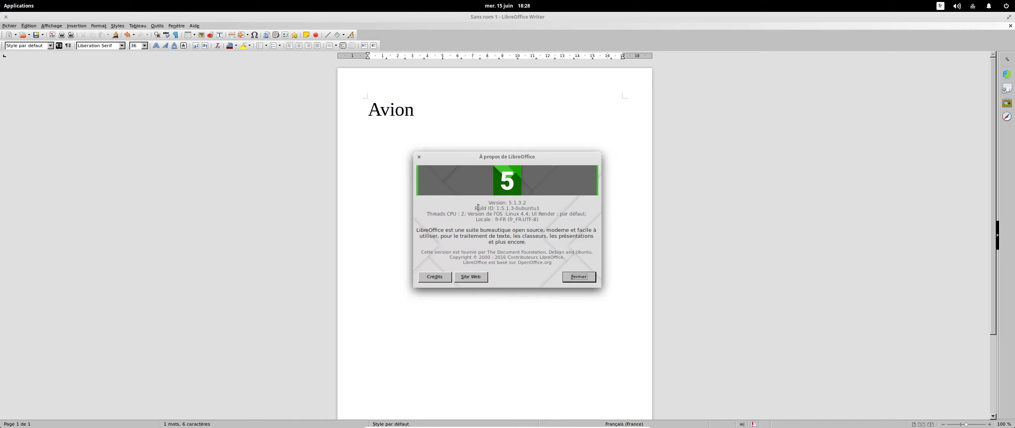
left_click(578, 277)
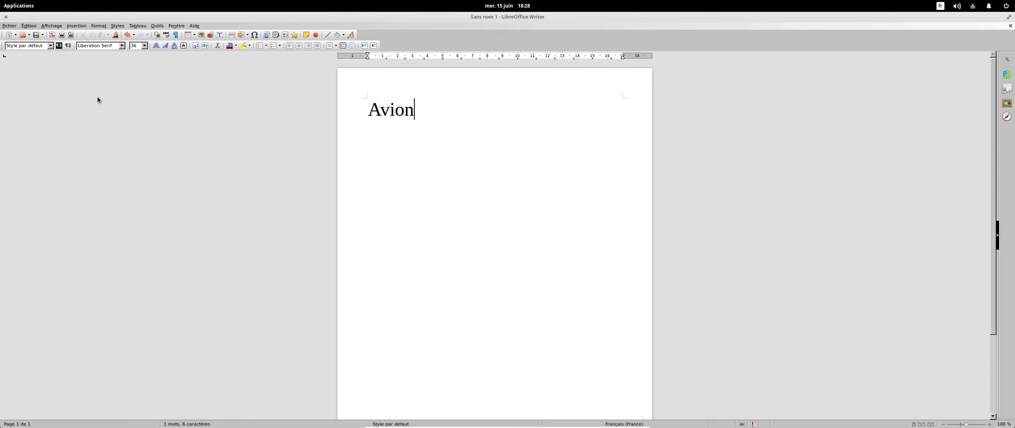
Close Writer without saving the document, and close the Paramètres système window
left_click(5, 17)
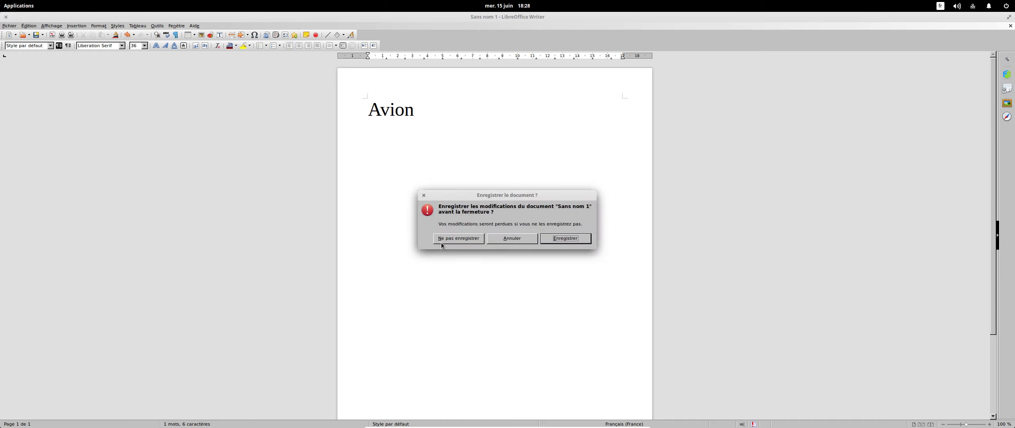
left_click(441, 240)
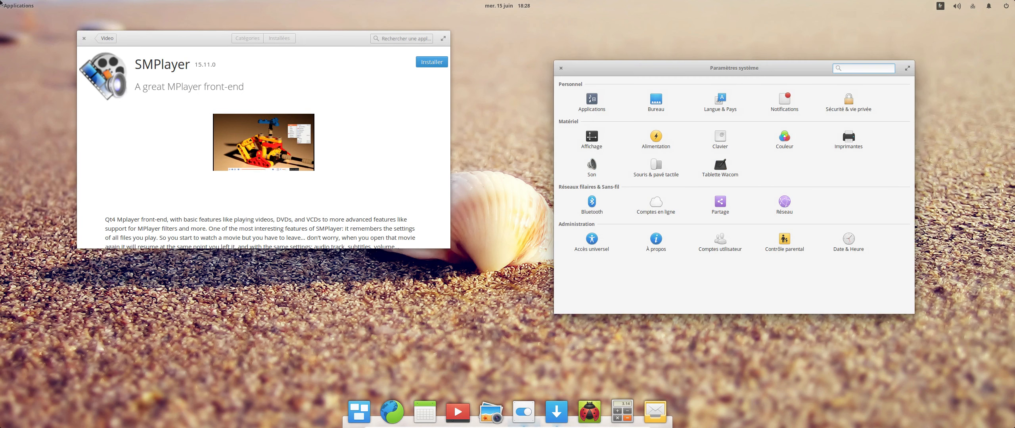
left_click(18, 6)
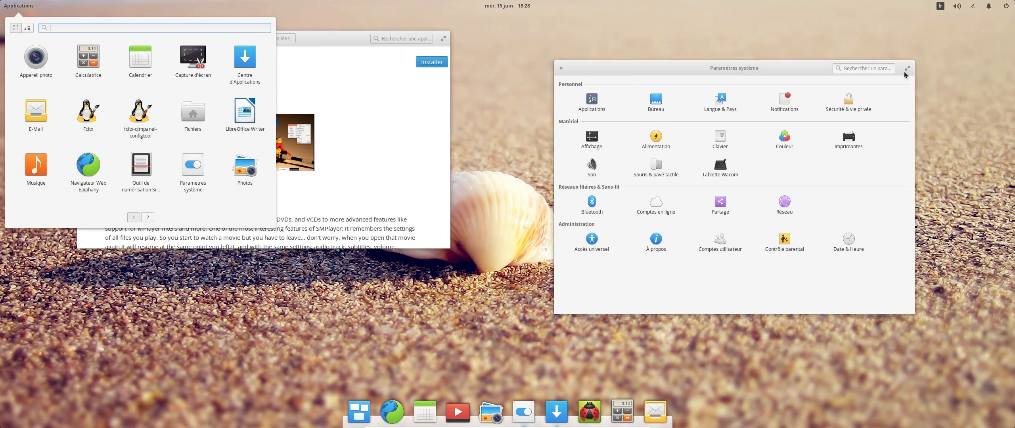
left_click(561, 69)
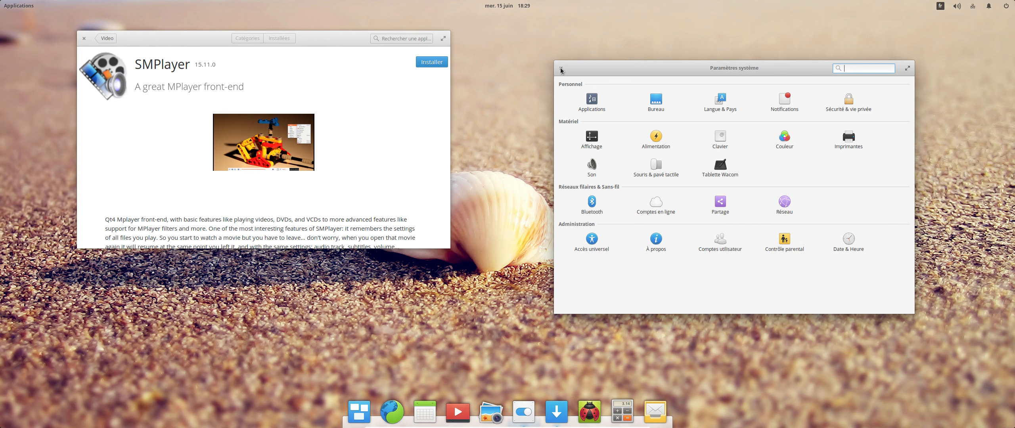
left_click(561, 69)
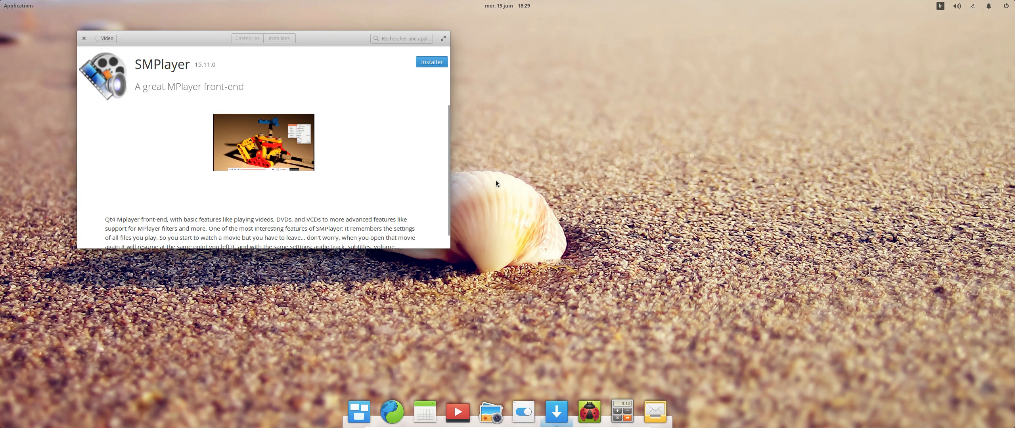
Leave the virtual machine's full-screen view and open the screen recorder's options on the host desktop
key("Control_R+f")
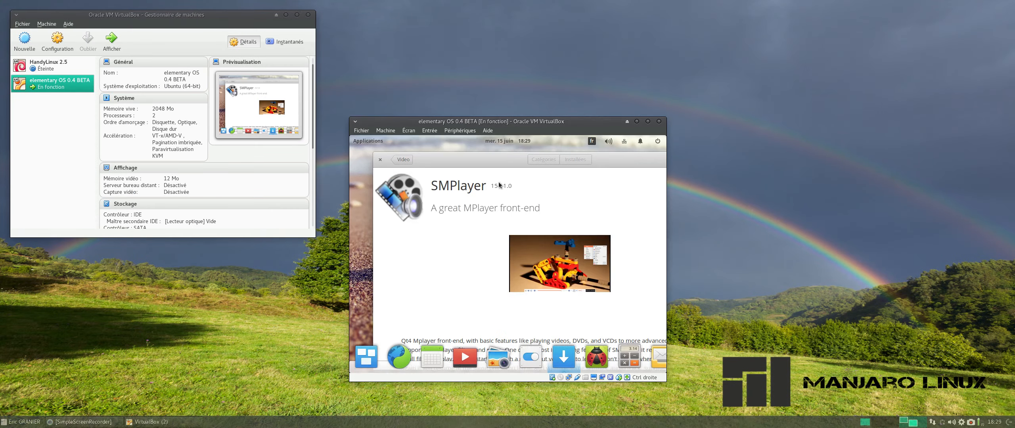
right_click(970, 424)
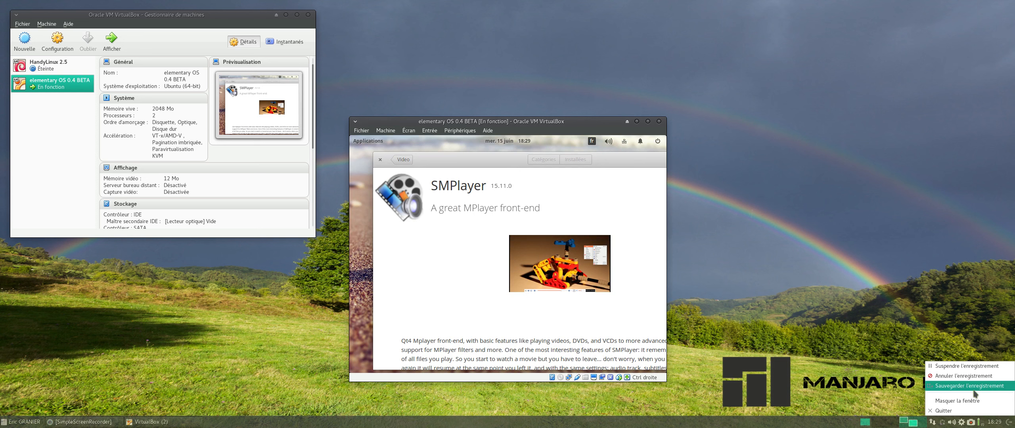